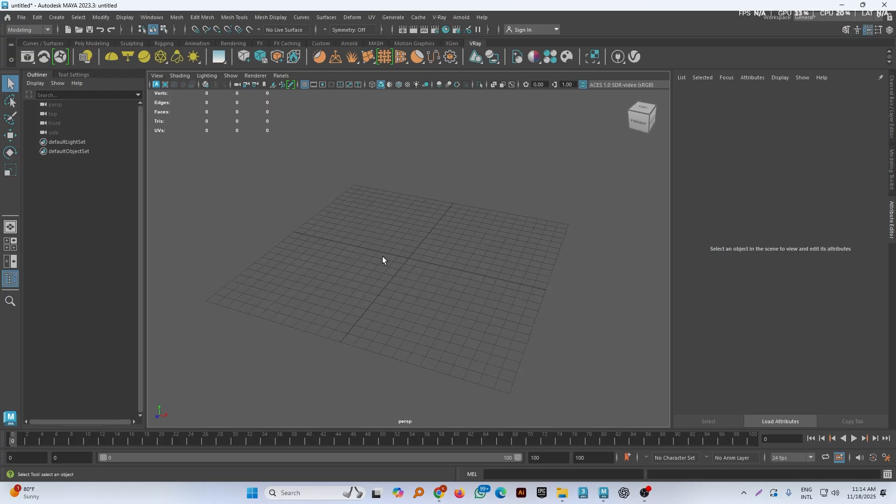
# Create a polygon plane at the origin and scale it up uniformly to cover most of the grid.
pyautogui.keyDown('alt'); pyautogui.moveTo(382, 258); pyautogui.dragTo(489, 334, button='right'); pyautogui.keyUp('alt')
pyautogui.keyDown('alt'); pyautogui.moveTo(490, 334); pyautogui.dragTo(458, 326); pyautogui.keyUp('alt')
pyautogui.keyDown('alt'); pyautogui.moveTo(458, 326); pyautogui.dragTo(464, 289, button='right'); pyautogui.keyUp('alt')
pyautogui.click(96, 43)
pyautogui.click(109, 57)
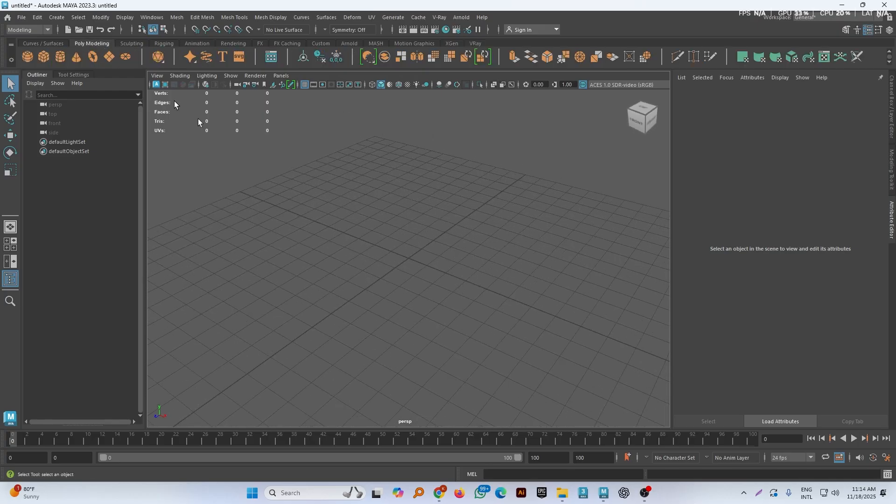
pyautogui.press('r')
pyautogui.moveTo(406, 264); pyautogui.dragTo(441, 215)
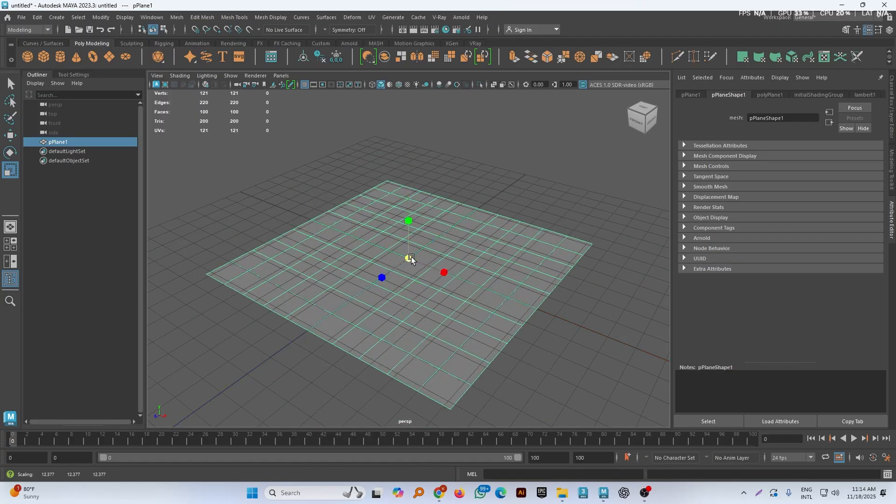
pyautogui.moveTo(409, 258); pyautogui.dragTo(475, 198)
pyautogui.press('w')
pyautogui.click(518, 186)
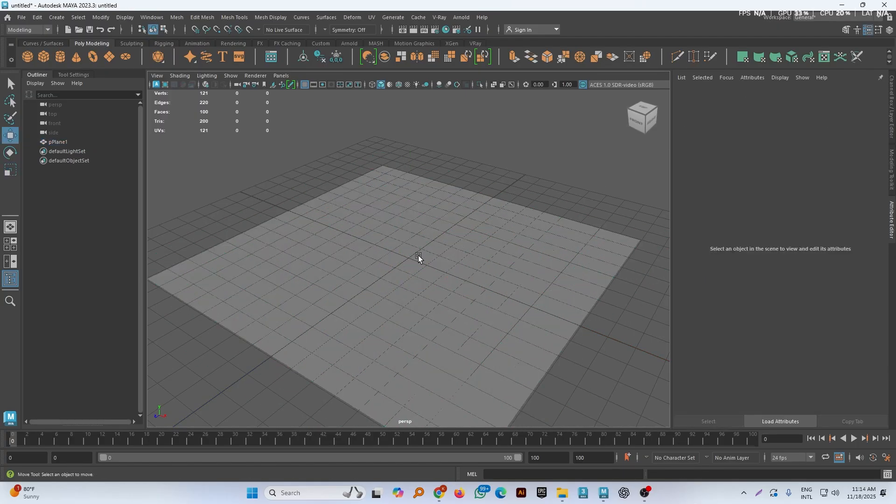
# Move the large plane aside along negative X and place a new polygon plane on the positive X side of the grid.
pyautogui.click(418, 256)
pyautogui.keyDown('alt'); pyautogui.moveTo(488, 267); pyautogui.dragTo(326, 272); pyautogui.keyUp('alt')
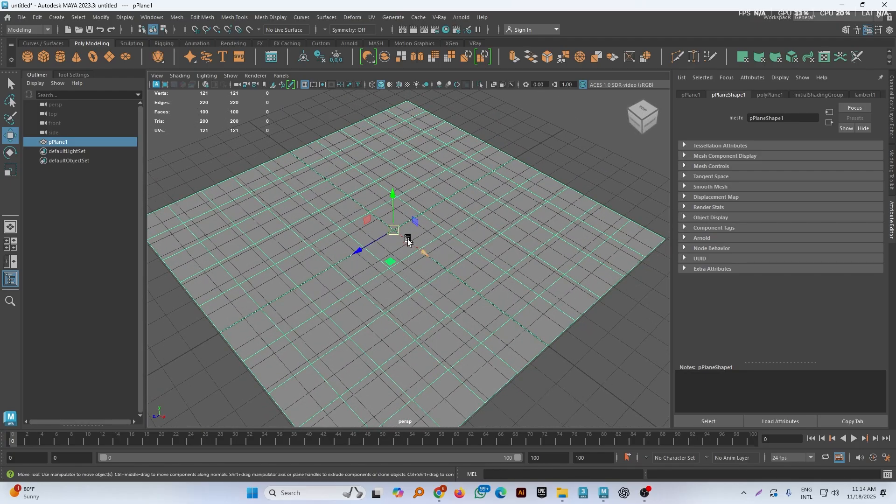
pyautogui.keyDown('alt'); pyautogui.moveTo(410, 244); pyautogui.dragTo(388, 258); pyautogui.keyUp('alt')
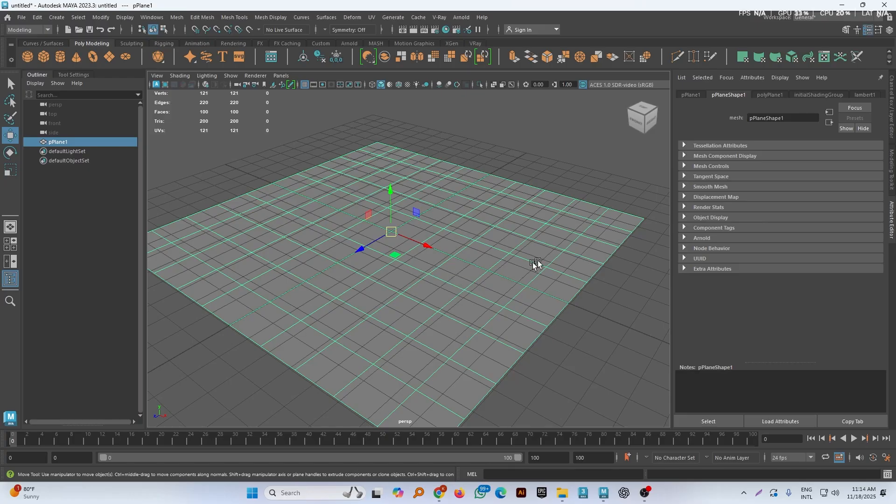
pyautogui.moveTo(422, 242); pyautogui.dragTo(516, 328)
pyautogui.click(110, 58)
# Set both the width and height subdivisions of the small plane to 1.
pyautogui.press('t')
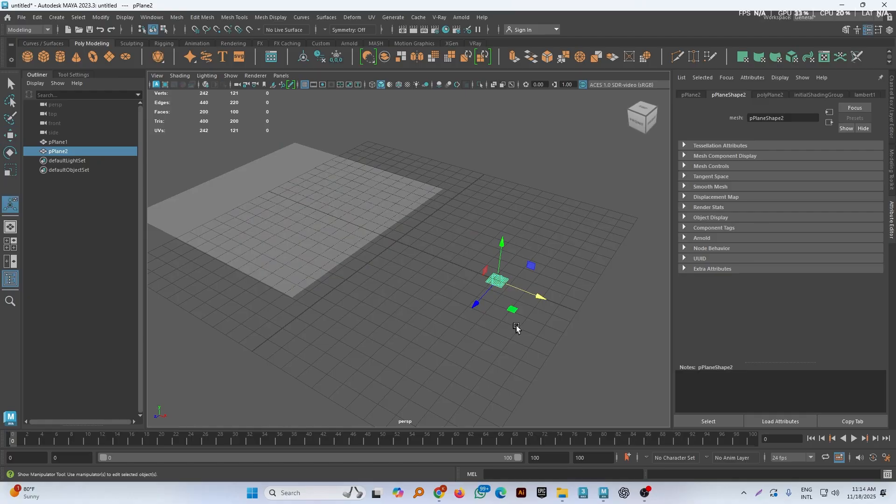
pyautogui.moveTo(600, 290); pyautogui.dragTo(407, 308)
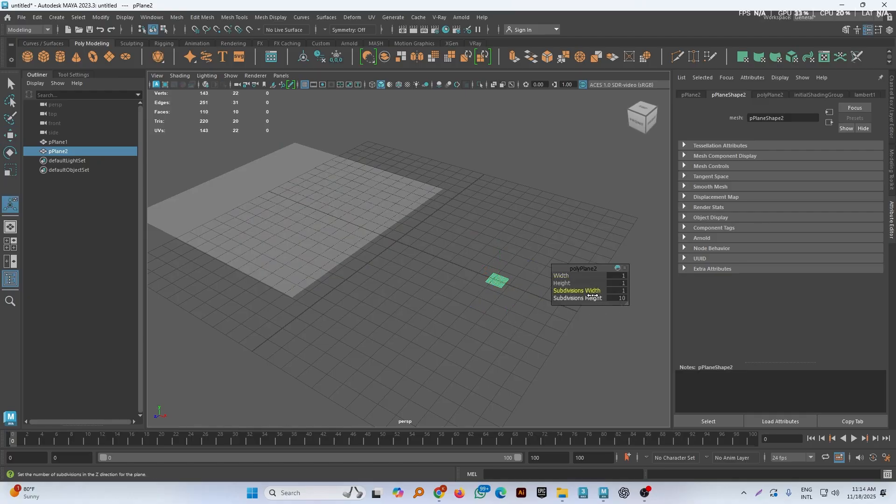
pyautogui.moveTo(592, 298); pyautogui.dragTo(125, 292)
pyautogui.click(364, 330)
# Scale the small plane into a long strip, about 1.42 in X and 16 in Z.
pyautogui.click(501, 281)
pyautogui.scroll(4, 508, 308)
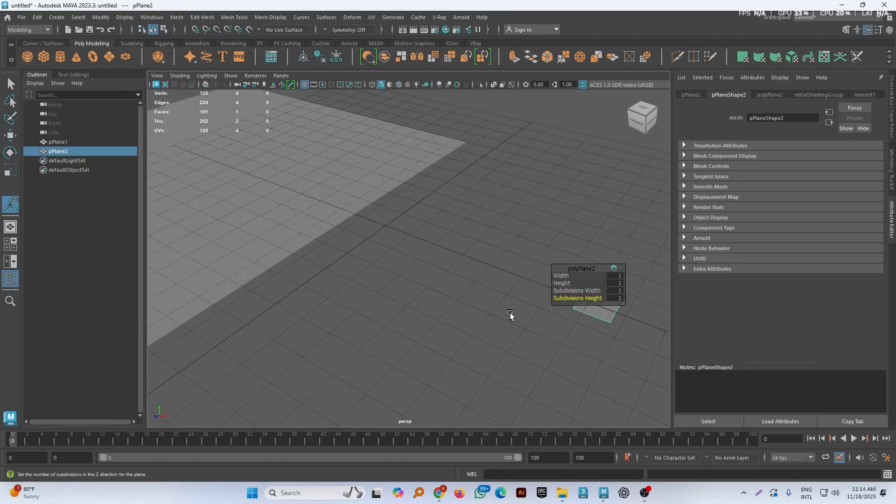
pyautogui.keyDown('alt'); pyautogui.moveTo(510, 313); pyautogui.dragTo(337, 316, button='middle'); pyautogui.keyUp('alt')
pyautogui.press('r')
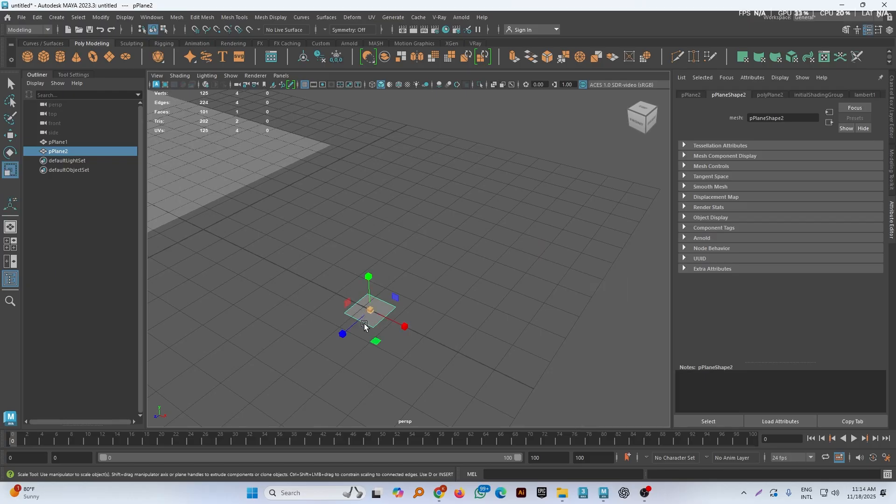
pyautogui.moveTo(345, 332); pyautogui.dragTo(2, 502)
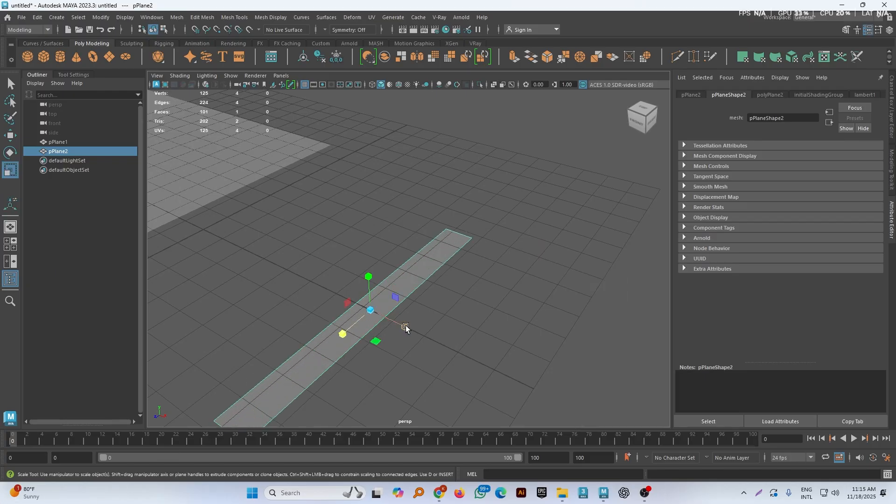
pyautogui.moveTo(405, 327); pyautogui.dragTo(412, 330)
pyautogui.moveTo(342, 332); pyautogui.dragTo(319, 347)
pyautogui.press('w')
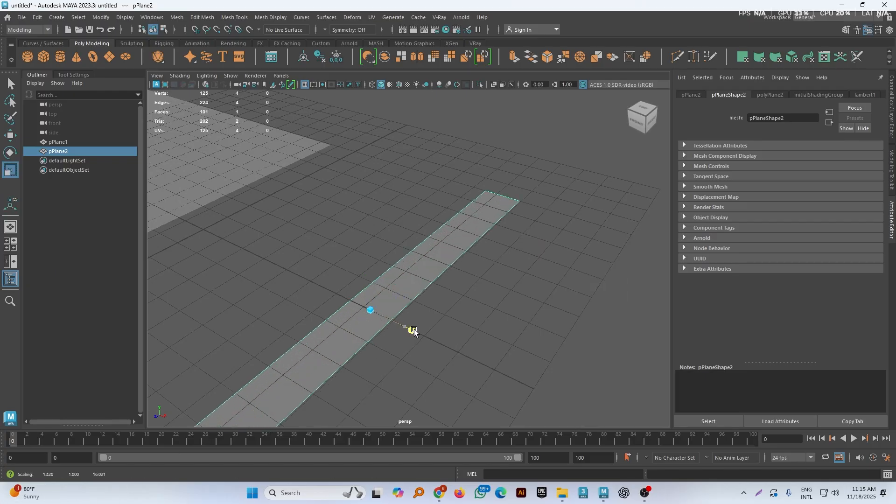
pyautogui.click(413, 329)
pyautogui.click(437, 261)
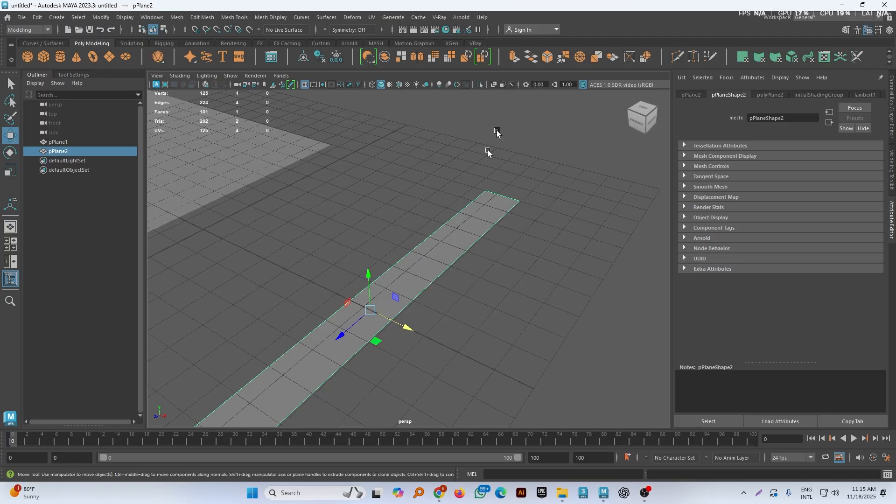
# Open the Hypershade and create a VRayBlendMtl node in the work area.
pyautogui.click(445, 29)
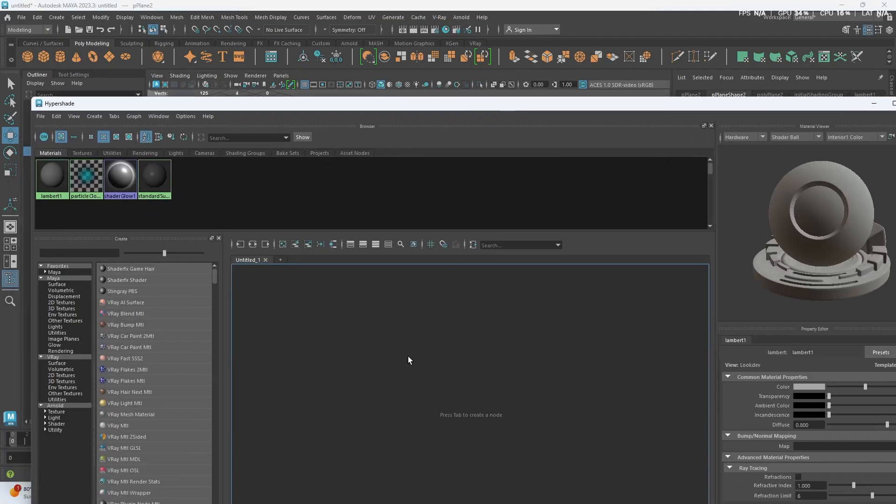
pyautogui.press('Tab')
pyautogui.write('blend')
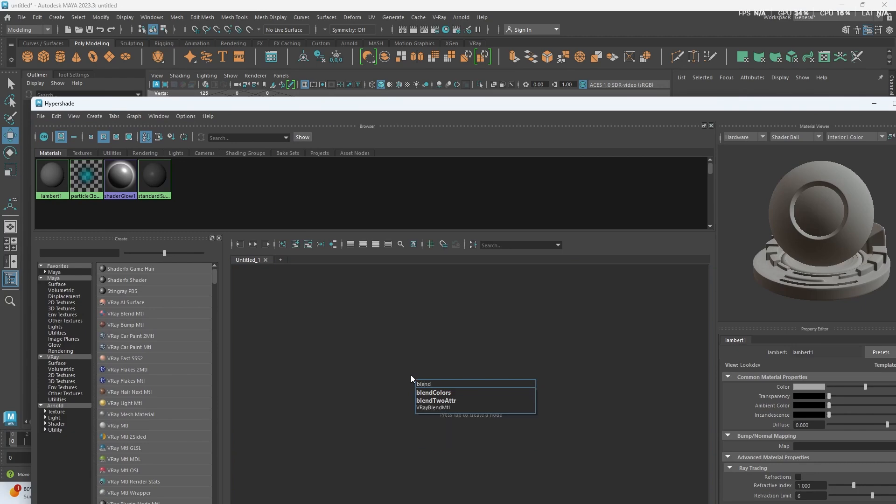
pyautogui.click(434, 410)
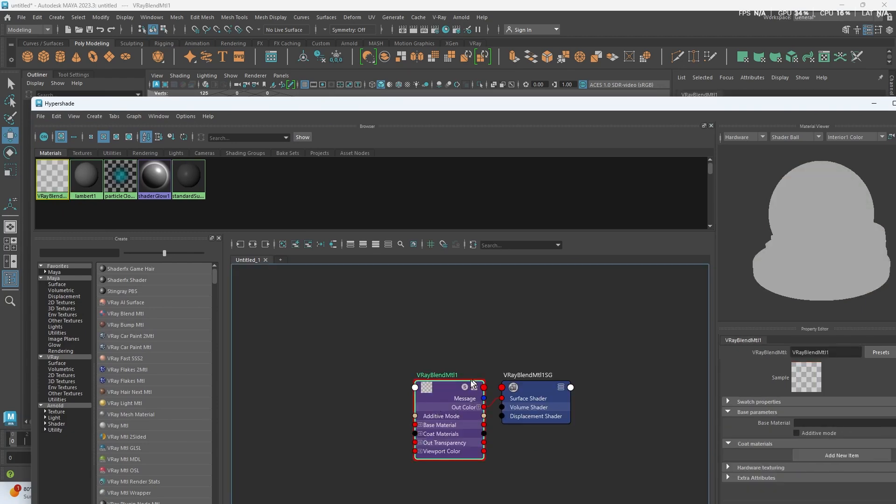
# Assign a new VRay Mtl as the blend material's base material and position its node in the graph.
pyautogui.moveTo(633, 103); pyautogui.dragTo(457, 77)
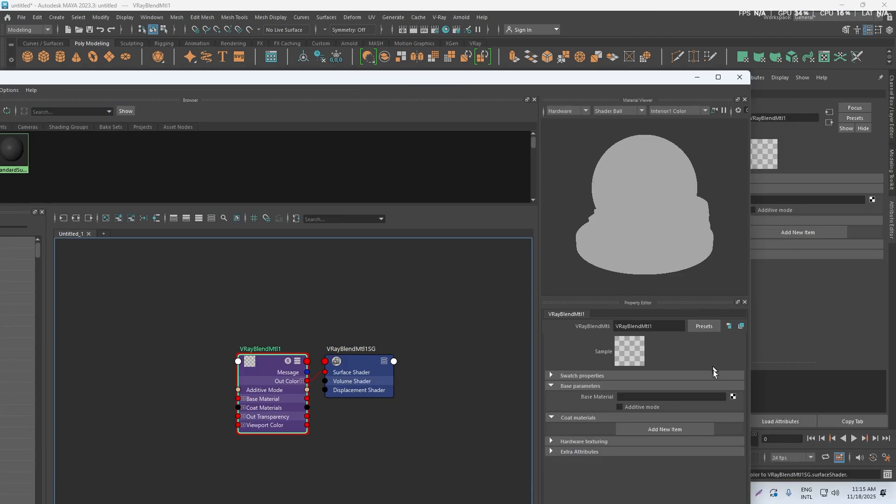
pyautogui.click(733, 396)
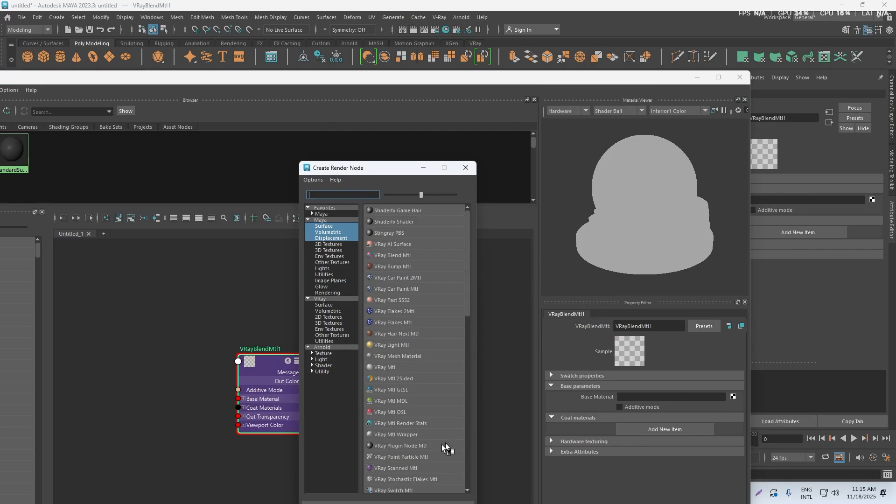
pyautogui.click(386, 365)
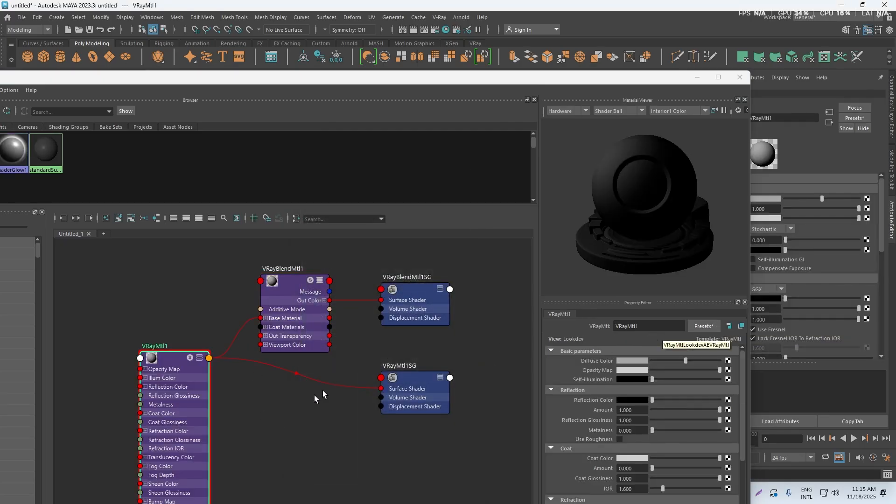
pyautogui.keyDown('alt'); pyautogui.moveTo(126, 392); pyautogui.dragTo(215, 343, button='middle'); pyautogui.keyUp('alt')
pyautogui.moveTo(266, 310)
pyautogui.mouseDown()
pyautogui.moveTo(236, 326)
pyautogui.moveTo(254, 320)
pyautogui.mouseUp()
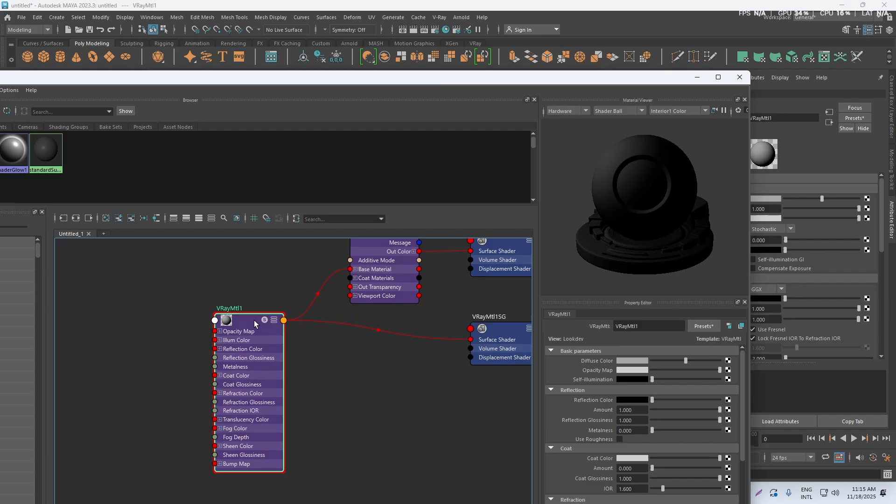
# Connect a File texture to the VRay material's diffuse color and open the image selection for it.
pyautogui.click(728, 360)
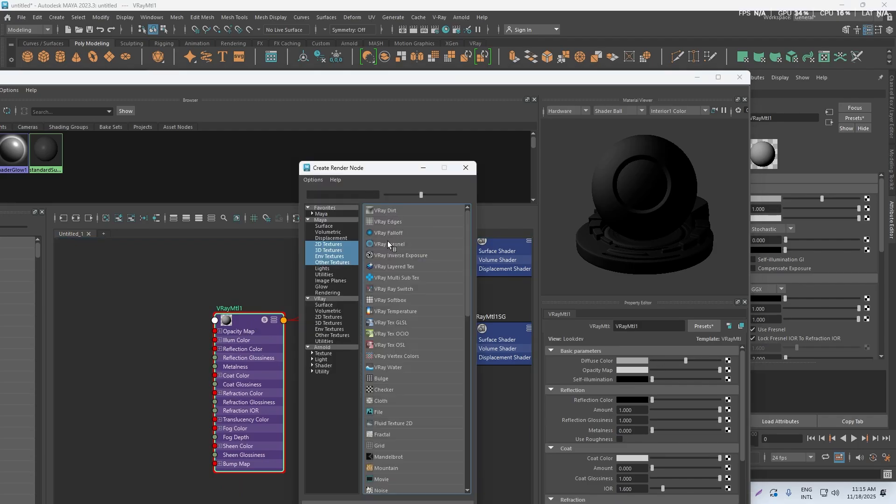
pyautogui.click(376, 412)
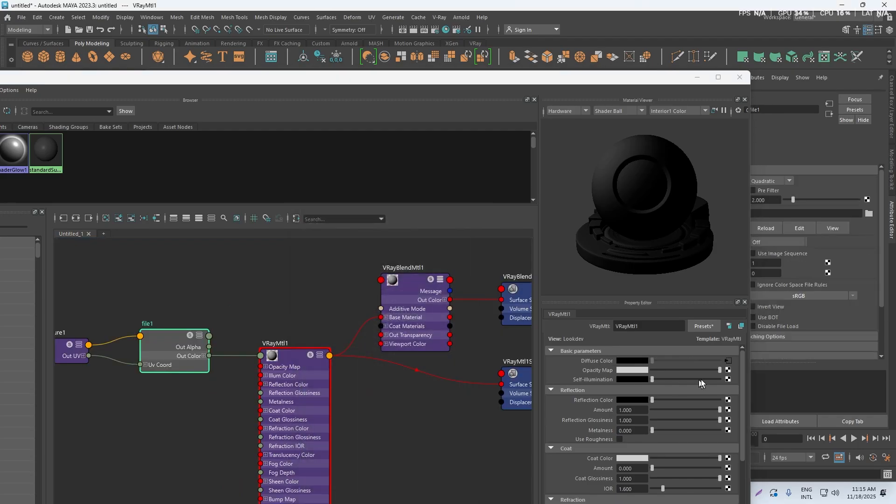
pyautogui.click(728, 360)
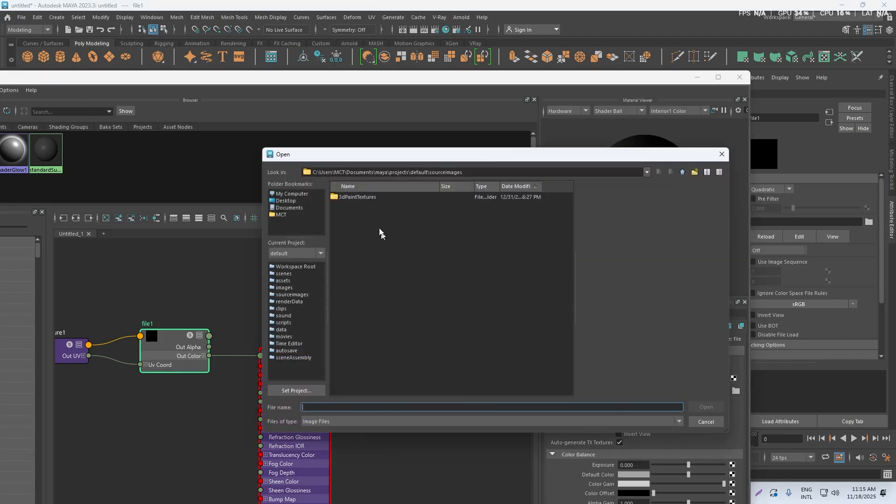
# Clear the image dialog's folder path, then in File Explorer copy the path of Blend\asphalt_02_2k\textures on the USB drive.
pyautogui.moveTo(495, 172); pyautogui.dragTo(44, 150)
pyautogui.press('BackSpace')
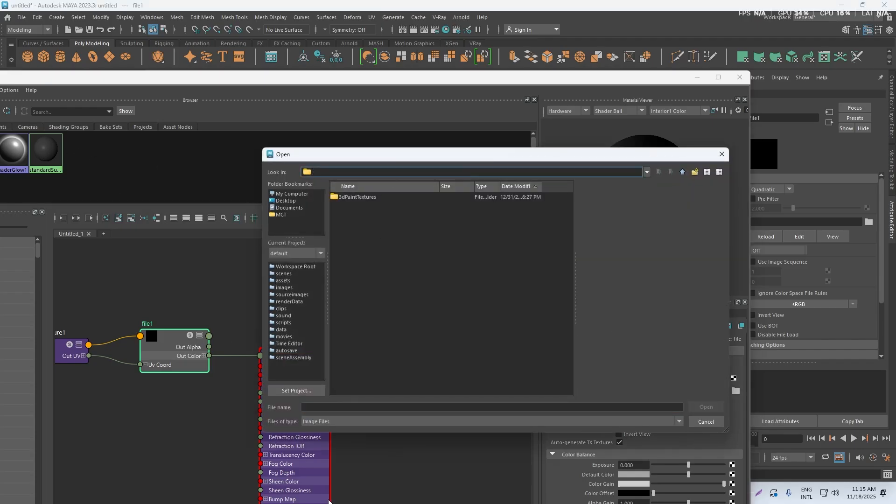
pyautogui.press('super')
pyautogui.press('super')
pyautogui.press('super+d')
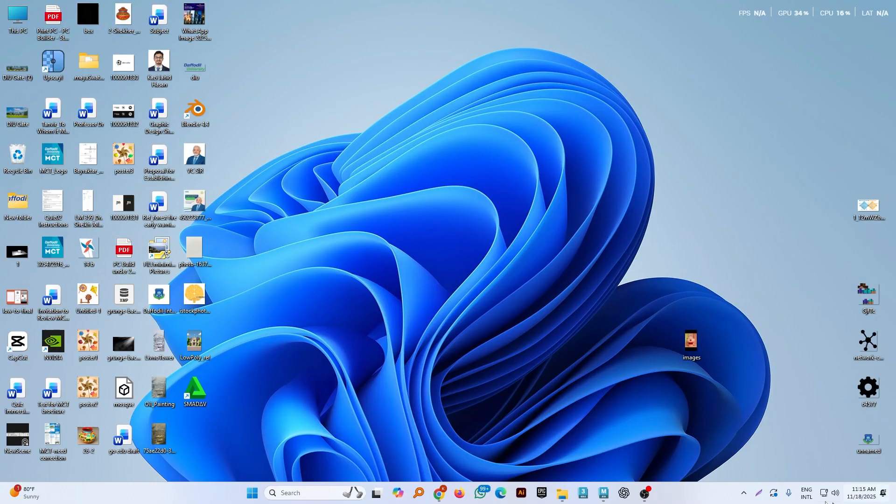
pyautogui.doubleClick(18, 18)
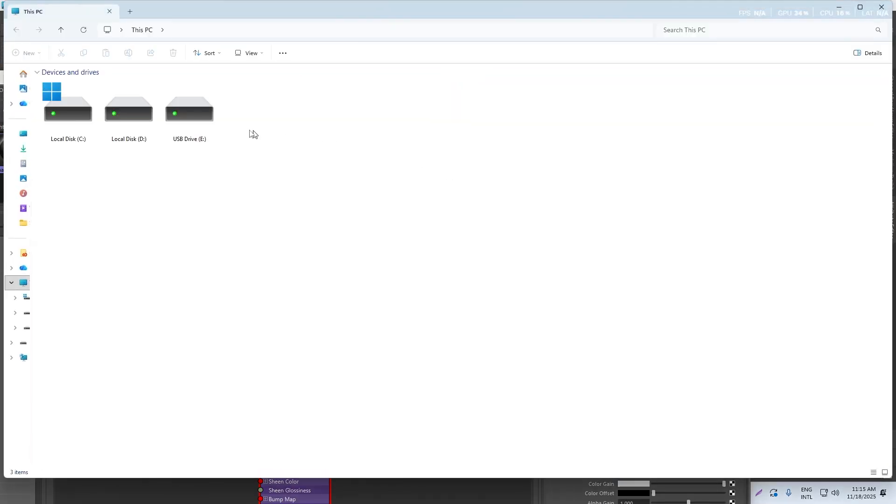
pyautogui.click(190, 115)
pyautogui.doubleClick(189, 114)
pyautogui.doubleClick(73, 97)
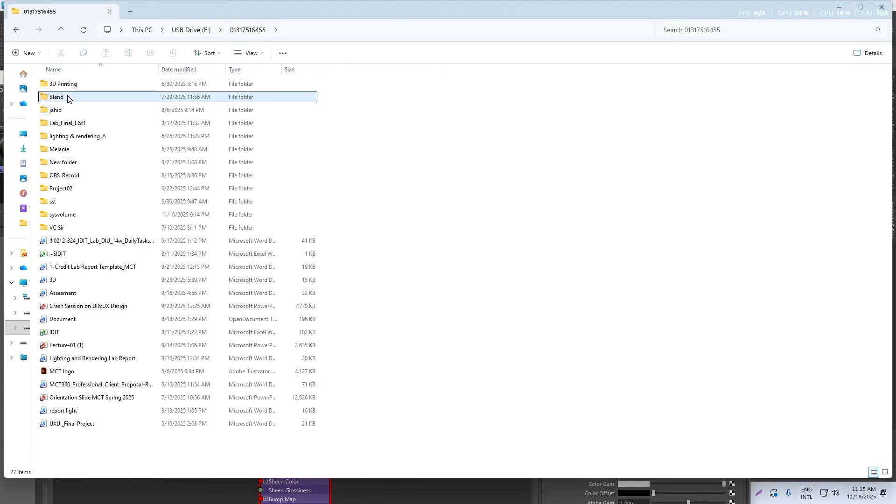
pyautogui.doubleClick(69, 97)
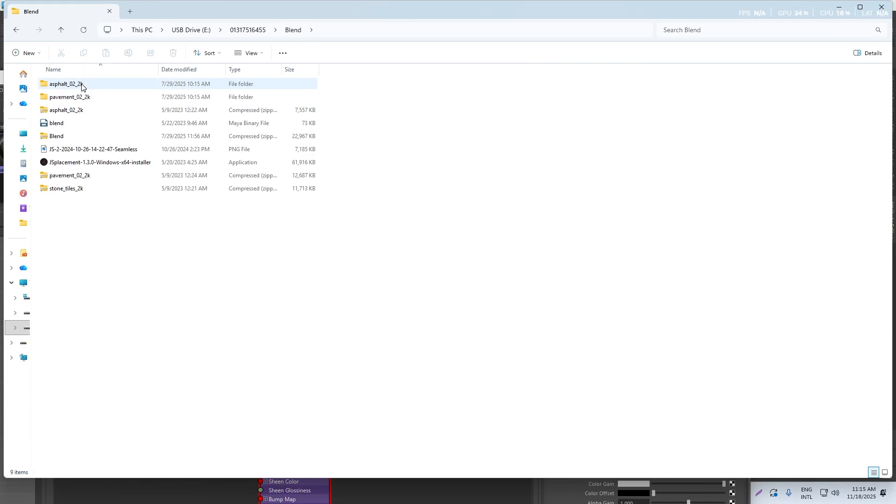
pyautogui.doubleClick(81, 87)
pyautogui.doubleClick(239, 88)
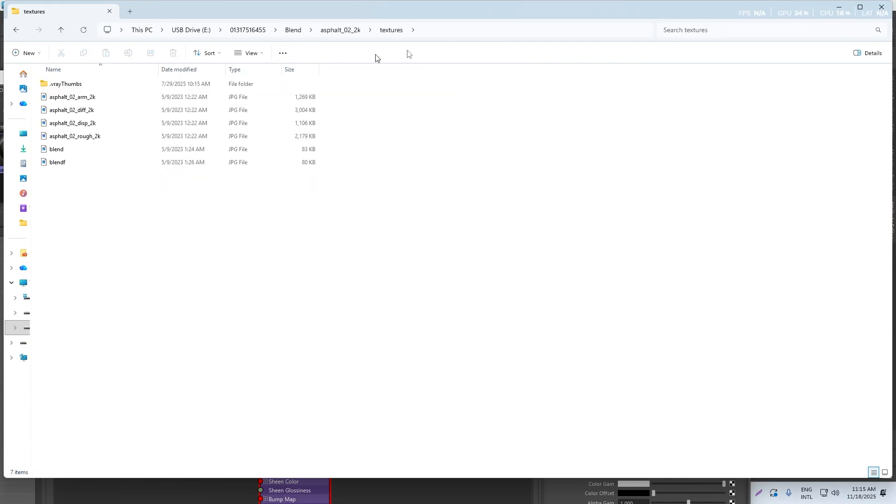
pyautogui.click(457, 33)
pyautogui.hotkey('ctrl', 'x')
# Switch back to Maya, point the image dialog to the copied textures folder and load asphalt_02_diff_2k.jpg.
pyautogui.click(672, 372)
pyautogui.click(839, 9)
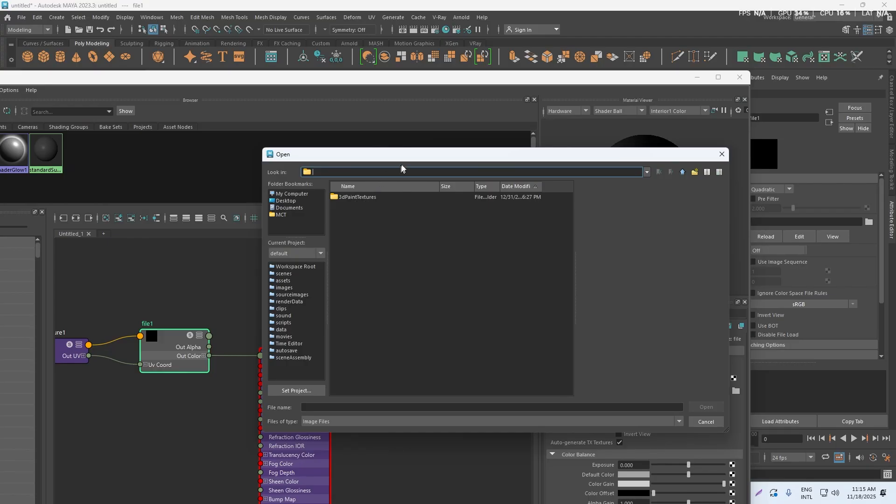
pyautogui.moveTo(406, 159); pyautogui.dragTo(552, 198)
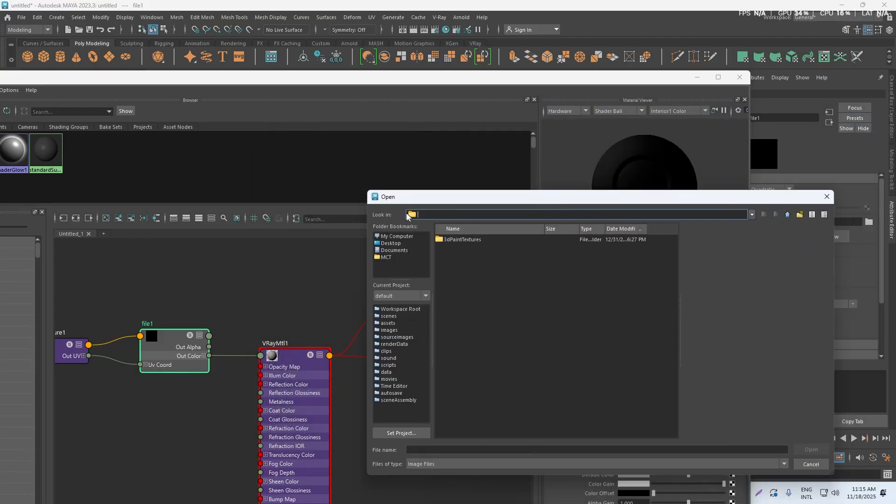
pyautogui.hotkey('ctrl', 'v')
pyautogui.press('Return')
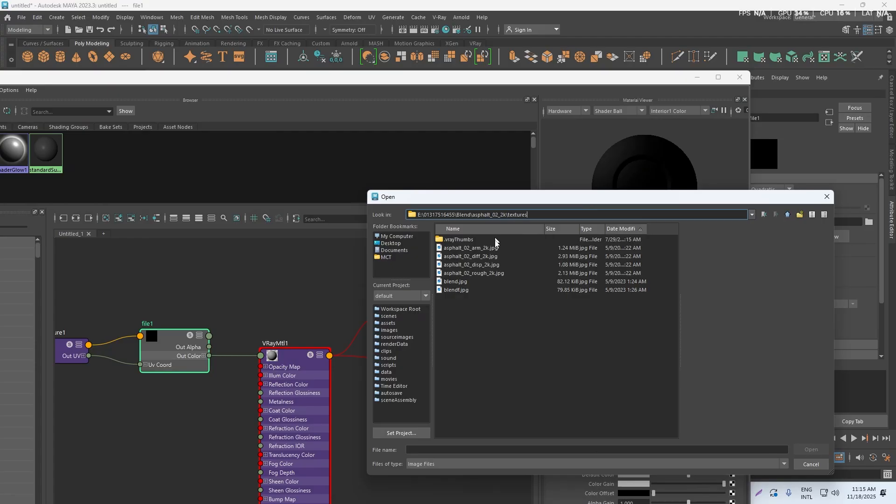
pyautogui.click(472, 256)
pyautogui.click(469, 265)
pyautogui.click(478, 256)
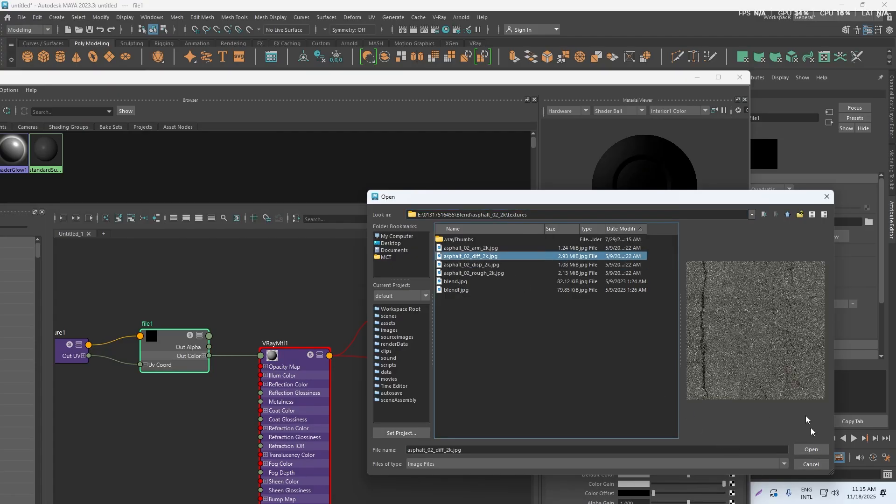
pyautogui.click(811, 449)
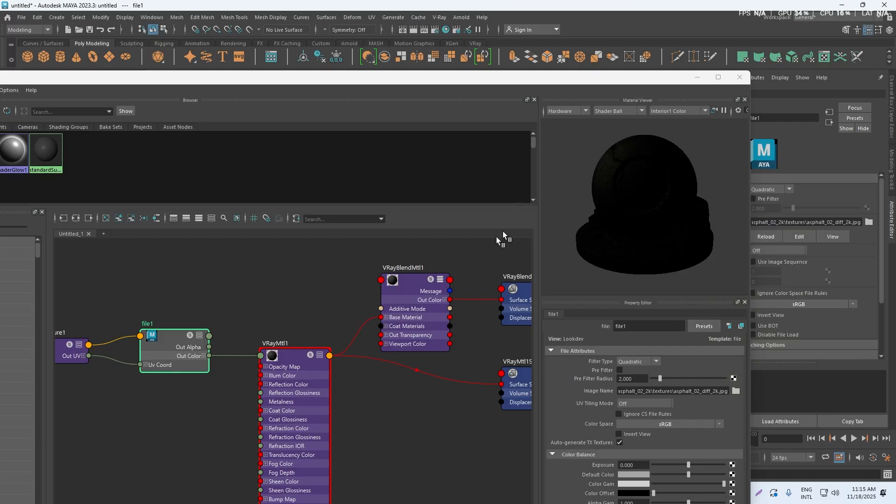
# Spread out the VRay material and blend material nodes, and add a coat material item to the blend material.
pyautogui.moveTo(298, 353)
pyautogui.mouseDown()
pyautogui.moveTo(262, 305)
pyautogui.moveTo(301, 335)
pyautogui.mouseUp()
pyautogui.moveTo(410, 279); pyautogui.dragTo(422, 266)
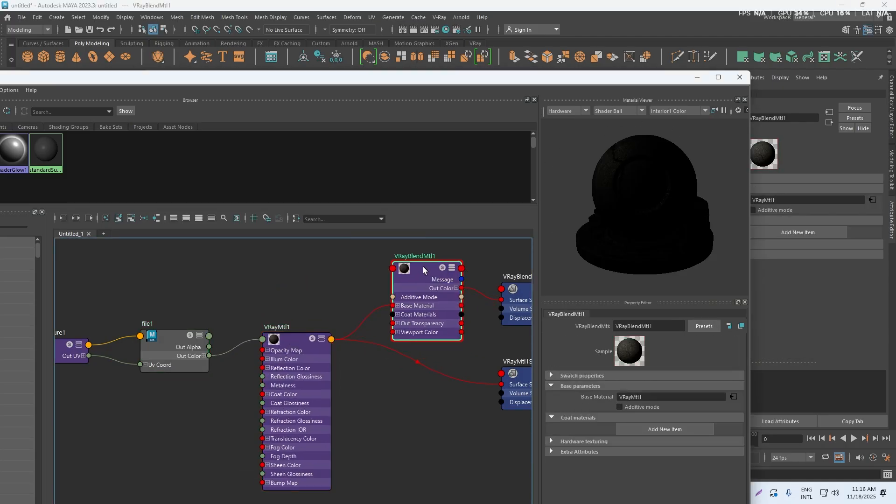
pyautogui.click(654, 429)
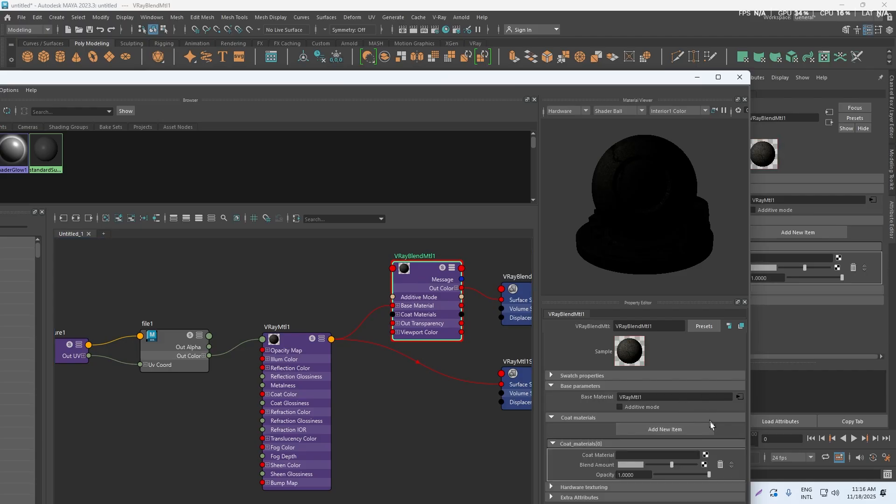
# Create a new VRay Mtl as the coat material of the blend material's first coat item.
pyautogui.click(642, 456)
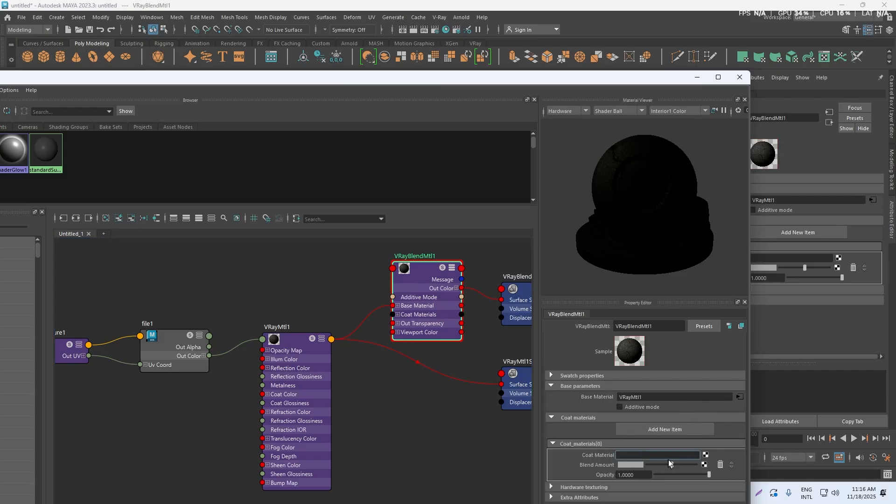
pyautogui.click(705, 455)
pyautogui.click(347, 195)
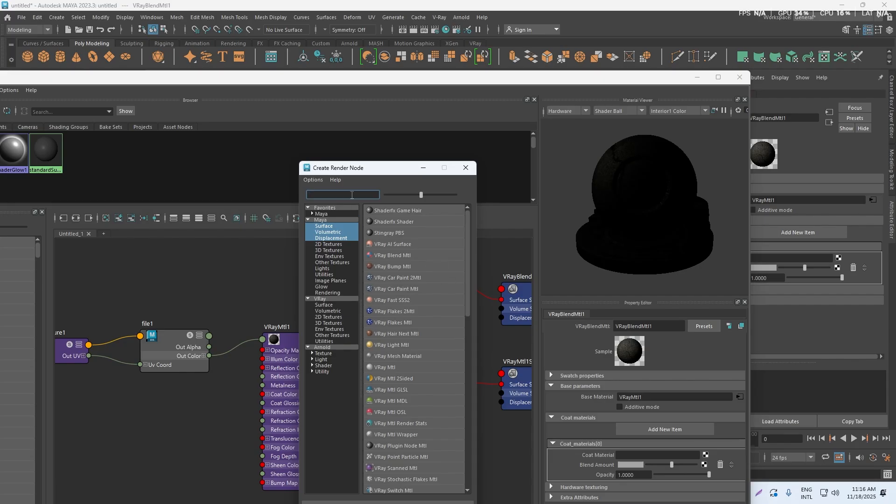
pyautogui.write('vra')
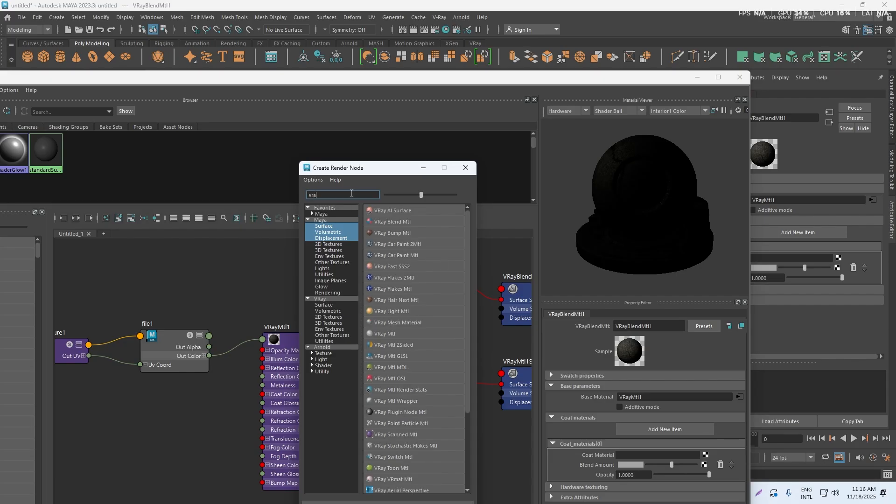
pyautogui.click(389, 332)
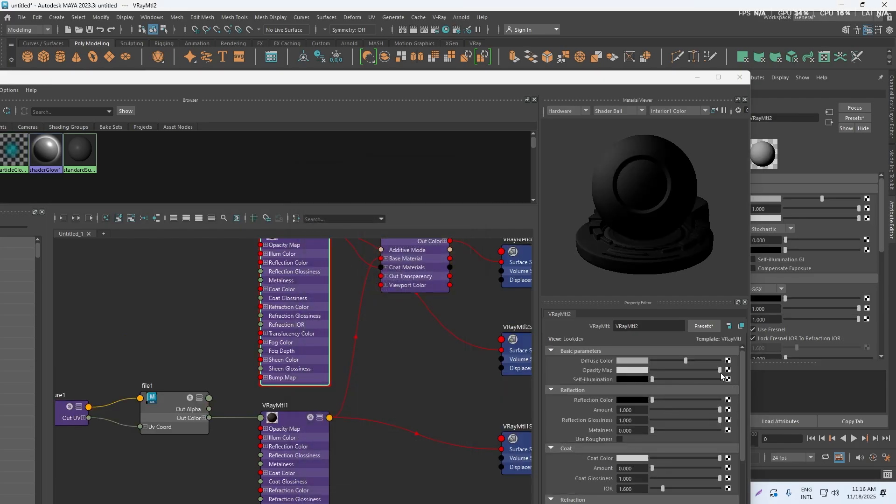
# Replace the new coat material's settings with the dielectric_Water preset.
pyautogui.click(706, 326)
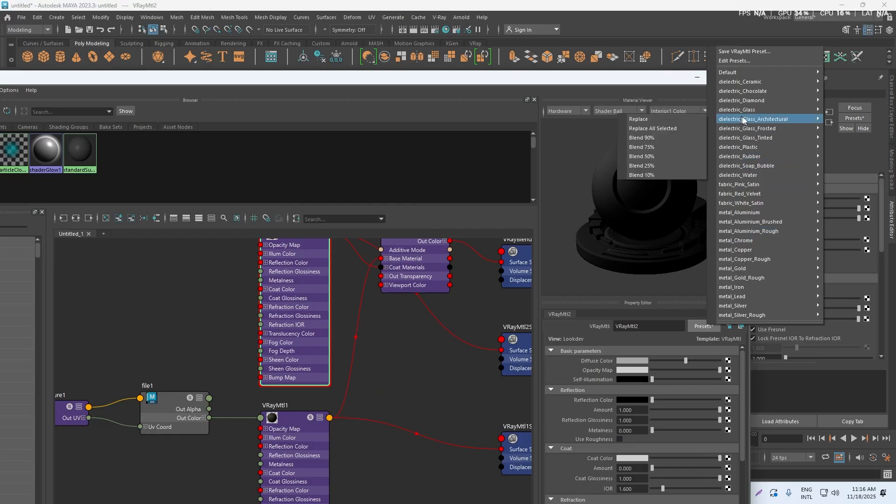
pyautogui.moveTo(755, 176)
pyautogui.click(638, 175)
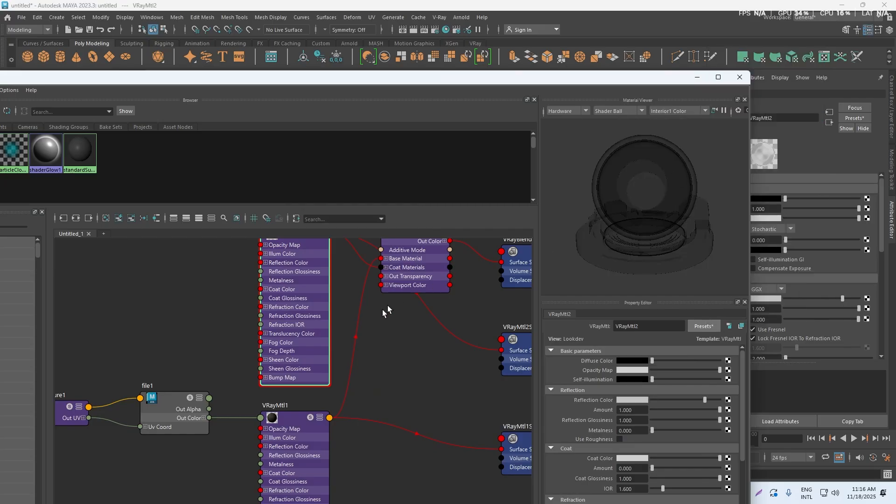
# Select the blend material and connect a File texture to the coat item's Blend Amount.
pyautogui.keyDown('alt'); pyautogui.moveTo(414, 332); pyautogui.dragTo(397, 381, button='middle'); pyautogui.keyUp('alt')
pyautogui.click(451, 266)
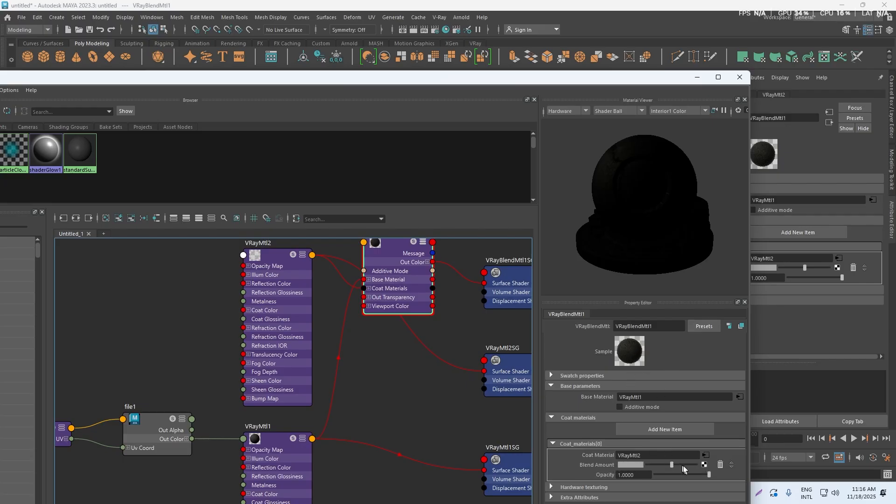
pyautogui.click(703, 465)
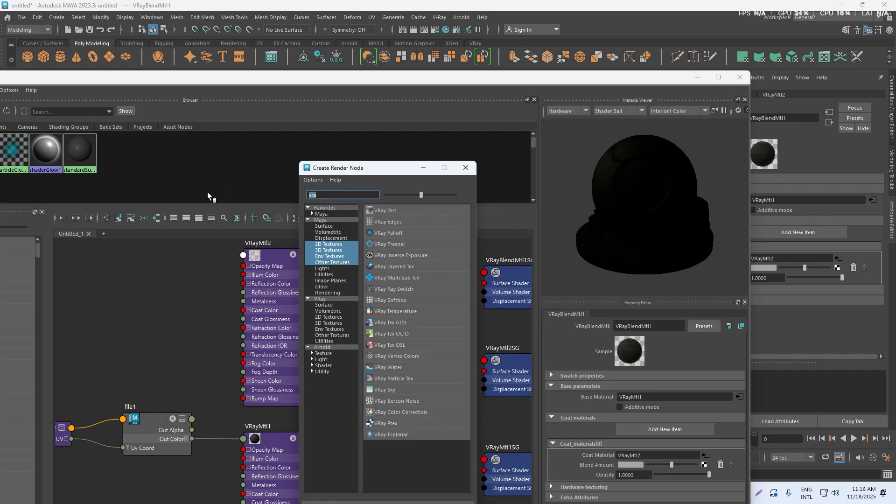
pyautogui.write('file')
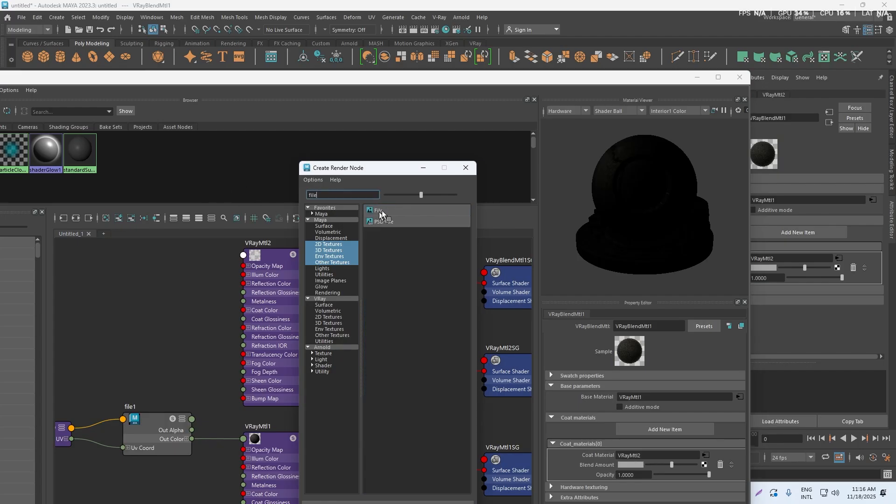
pyautogui.click(378, 211)
# Open the image selection for the blend amount's File texture and point it to the copied asphalt_02_2k\textures folder path.
pyautogui.click(737, 391)
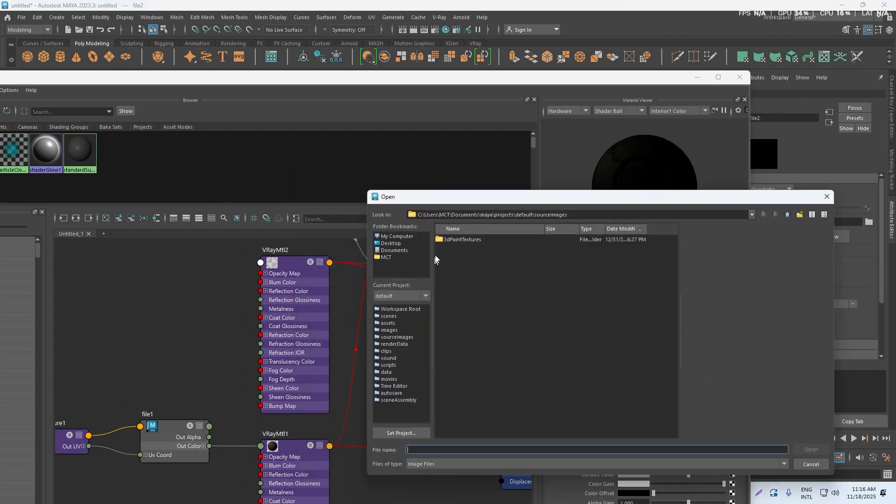
pyautogui.click(587, 215)
pyautogui.hotkey('ctrl', 'a')
pyautogui.hotkey('ctrl', 'v')
pyautogui.press('Return')
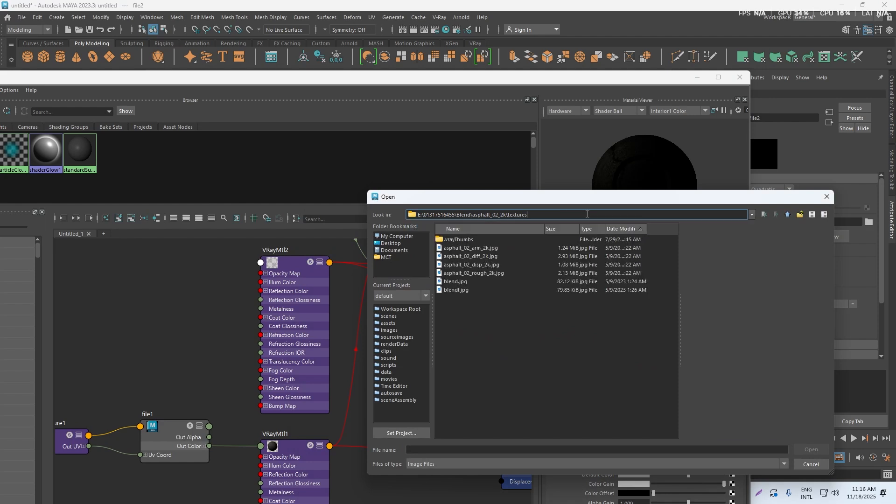
# Preview the asphalt and blend maps in the textures folder and load blendf.jpg as the blend amount's image.
pyautogui.click(492, 249)
pyautogui.click(469, 256)
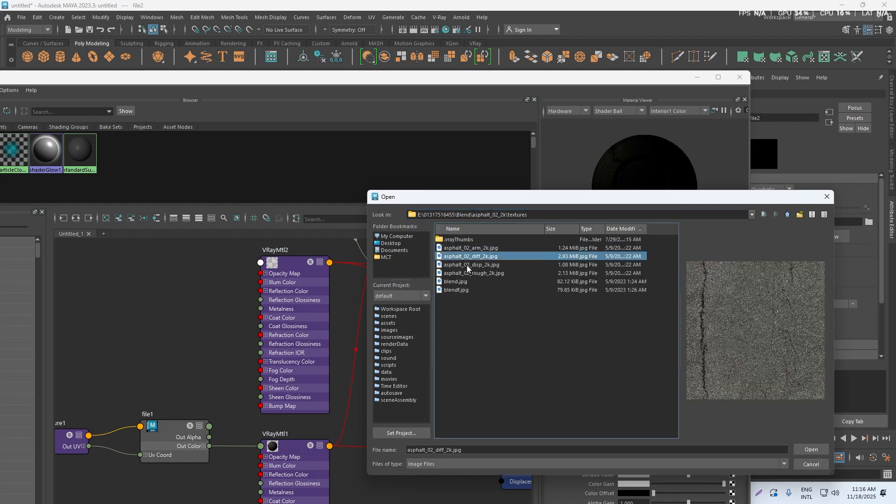
pyautogui.click(466, 264)
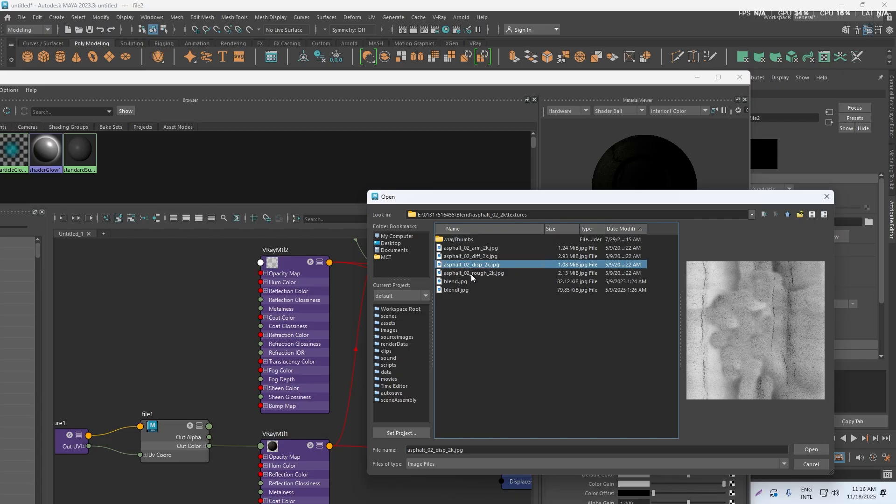
pyautogui.click(471, 274)
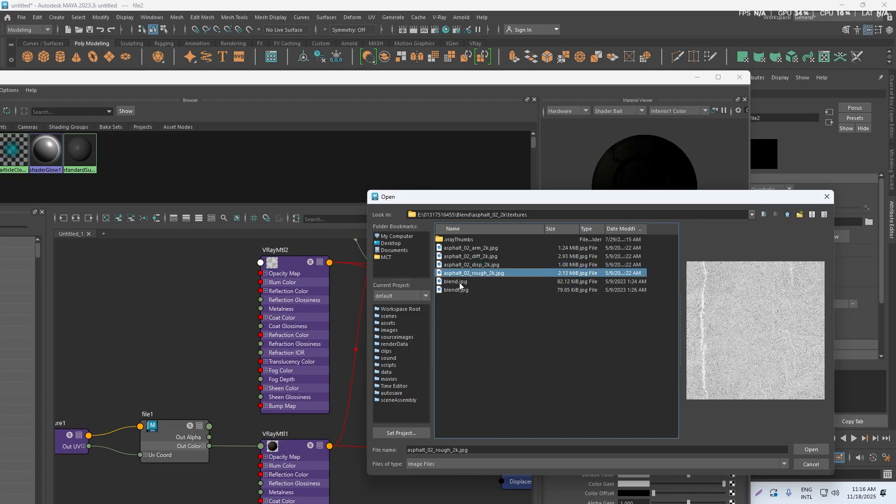
pyautogui.click(459, 281)
pyautogui.click(458, 289)
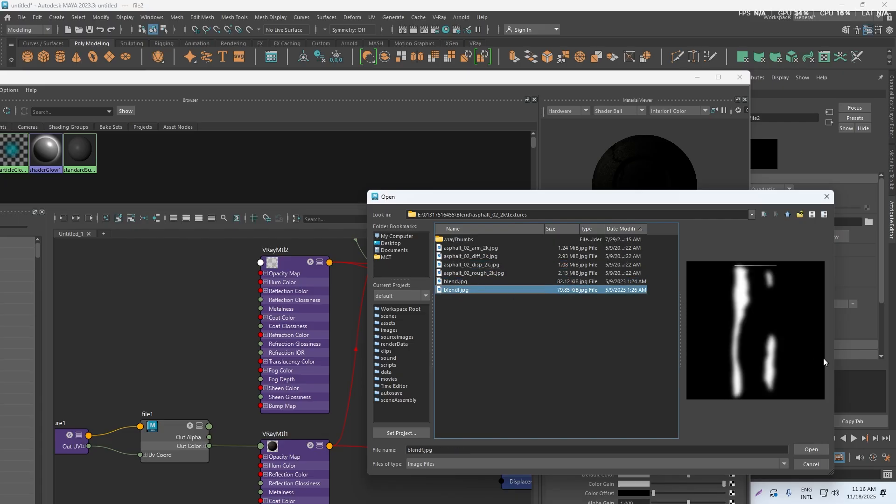
pyautogui.click(812, 448)
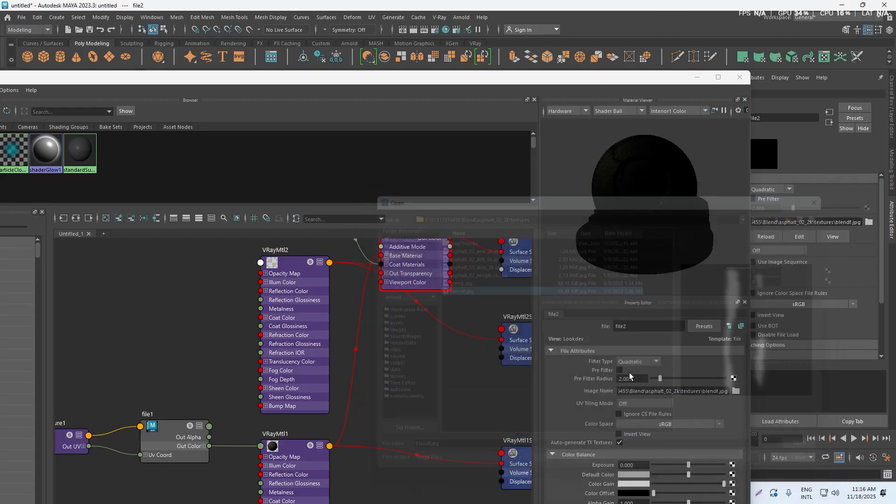
# Assign the V-Ray blend material to the narrow strip plane pPlane2, moving Hypershade aside to reach the viewport.
pyautogui.moveTo(574, 77); pyautogui.dragTo(628, 280)
pyautogui.click(458, 230)
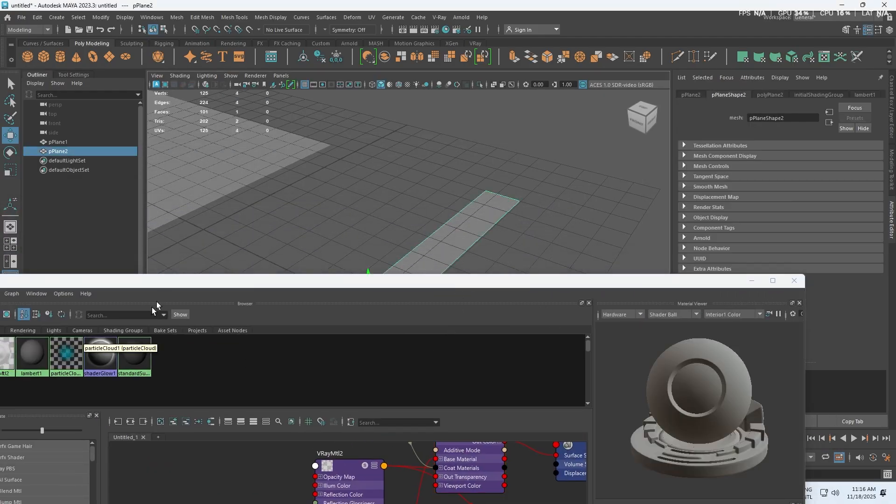
pyautogui.moveTo(211, 280); pyautogui.dragTo(404, 198)
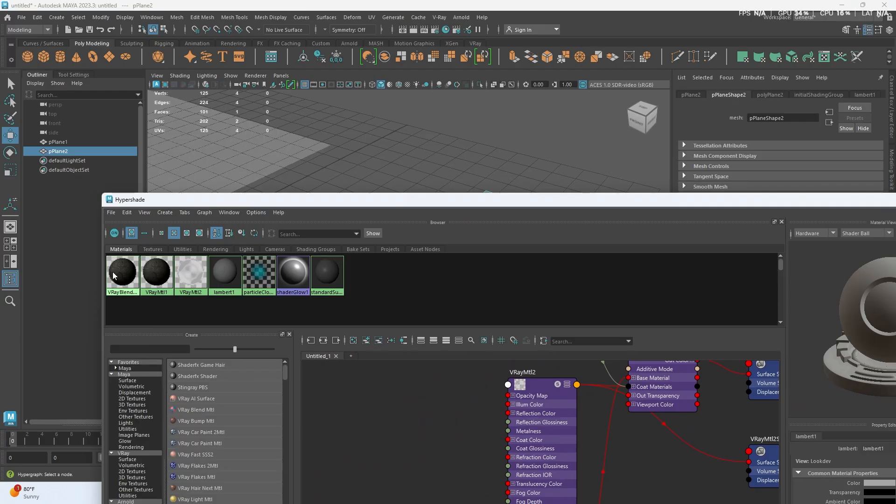
pyautogui.moveTo(112, 273); pyautogui.dragTo(125, 229, button='right')
pyautogui.moveTo(434, 200); pyautogui.dragTo(303, 396)
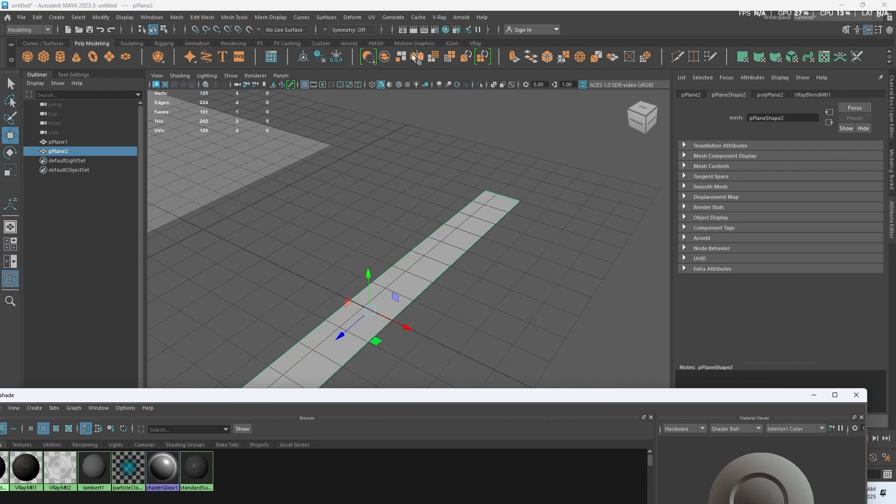
# Create a V-Ray dome light, enable its dome texture and connect a File texture to Dome Tex.
pyautogui.click(473, 43)
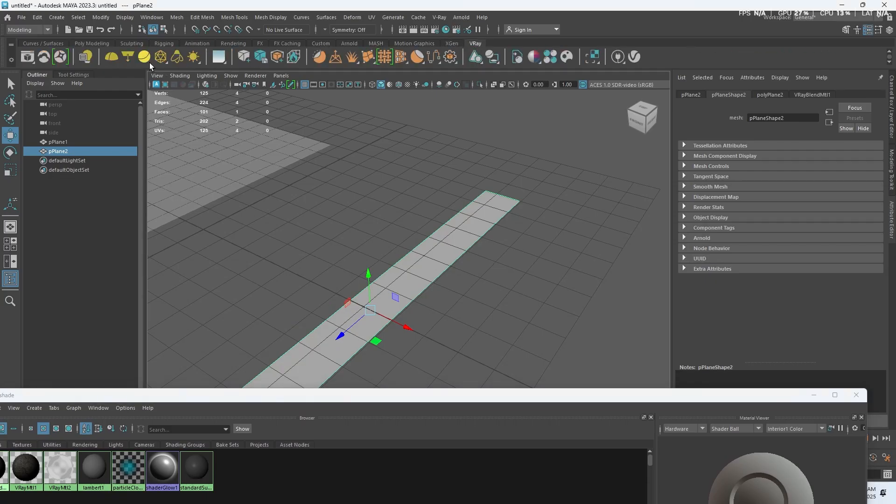
pyautogui.click(111, 57)
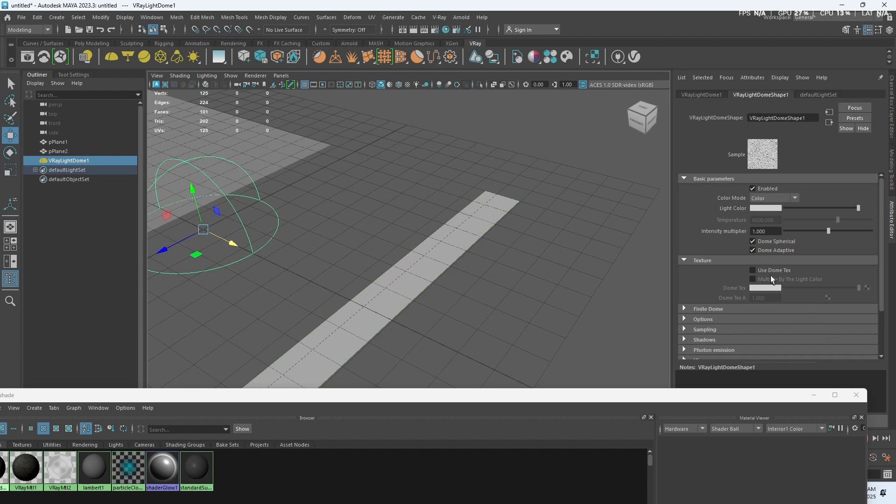
pyautogui.click(772, 270)
pyautogui.click(867, 287)
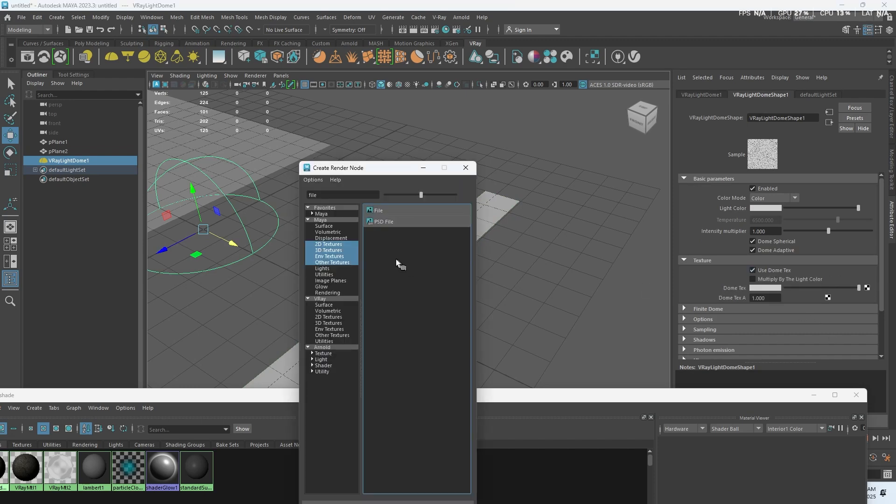
pyautogui.click(375, 214)
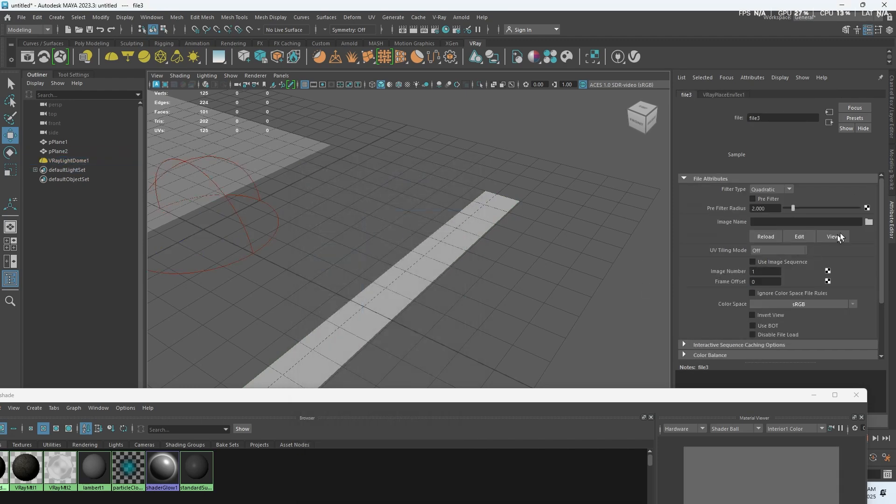
# Open the image selection for the dome light's File texture and browse to C:\Program Files.
pyautogui.click(869, 222)
pyautogui.click(388, 236)
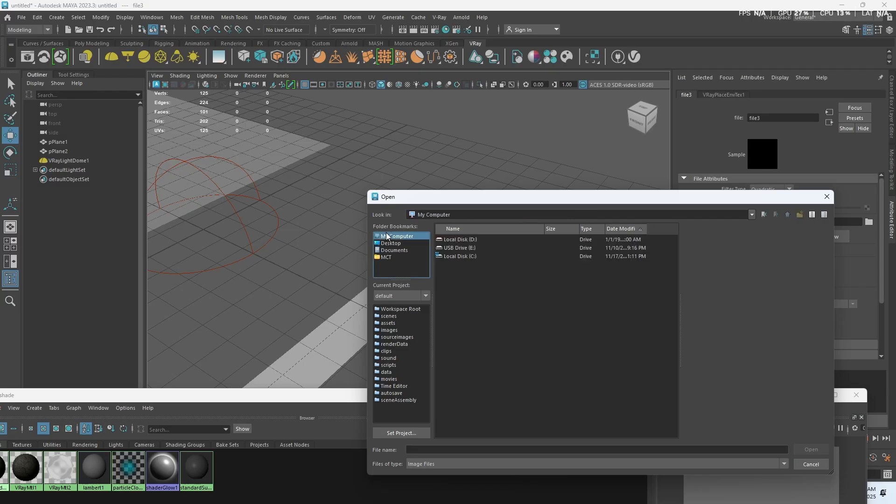
pyautogui.click(458, 240)
pyautogui.doubleClick(459, 256)
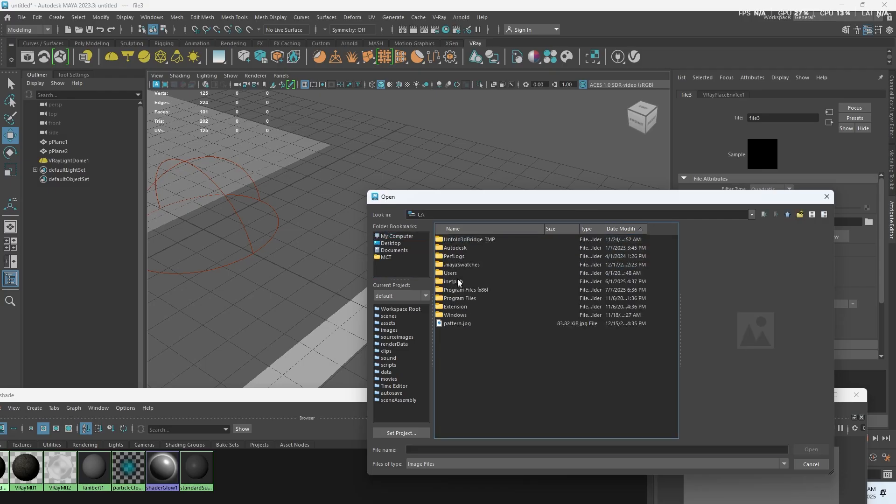
pyautogui.doubleClick(458, 299)
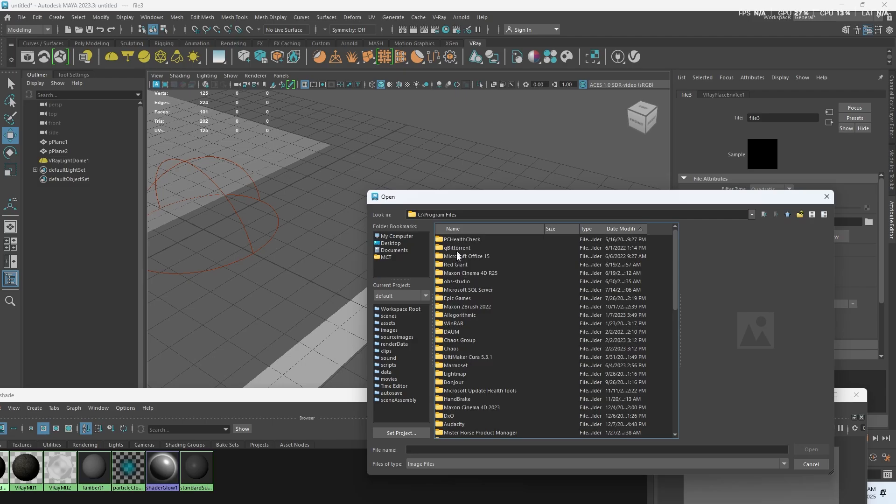
# Find the Autodesk folder within Program Files and open it.
pyautogui.press('m')
pyautogui.press('a')
pyautogui.press('a')
pyautogui.press('a')
pyautogui.press('a')
pyautogui.press('a')
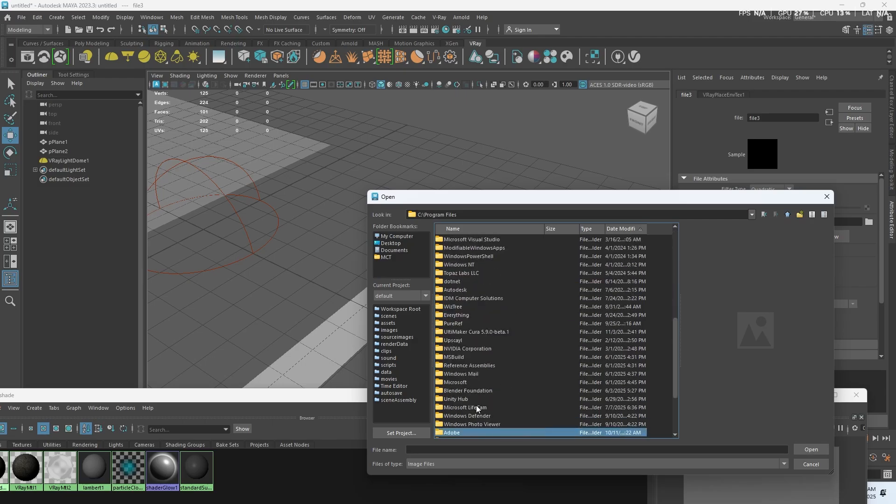
pyautogui.press('a')
pyautogui.press('a')
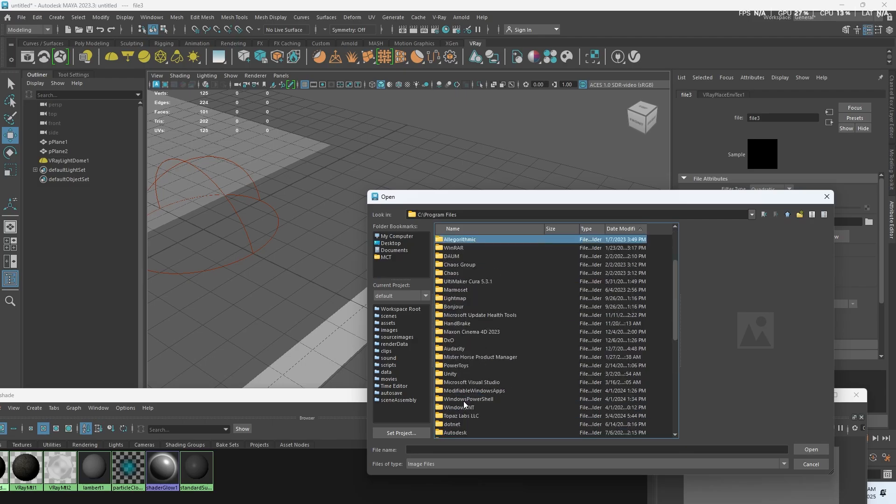
pyautogui.press('a')
pyautogui.press('a')
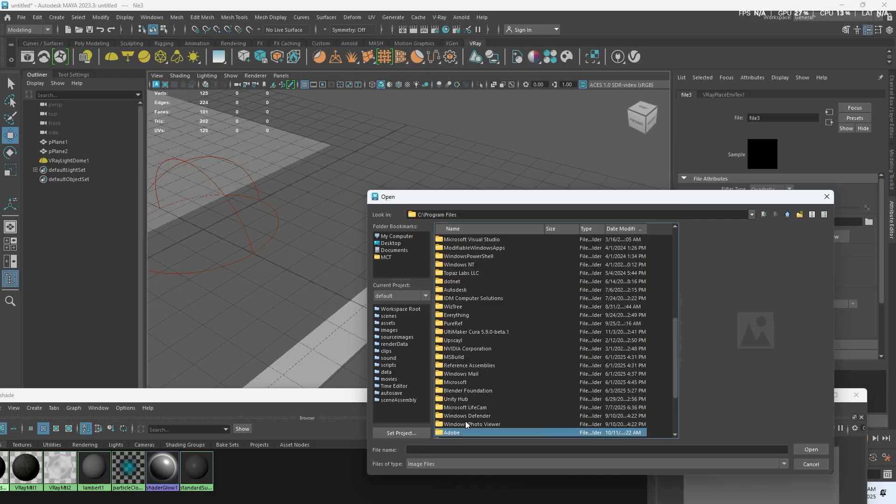
pyautogui.press('a')
pyautogui.doubleClick(463, 433)
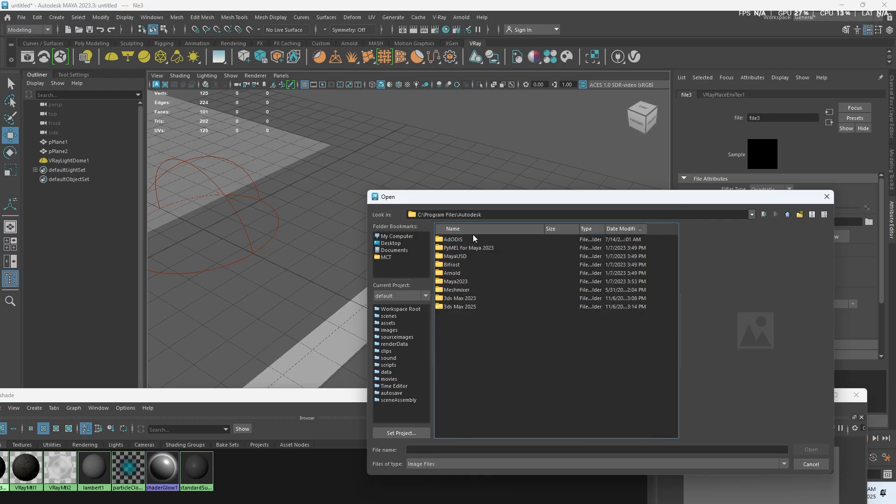
# Open the maps folder inside 3ds Max 2023.
pyautogui.doubleClick(472, 299)
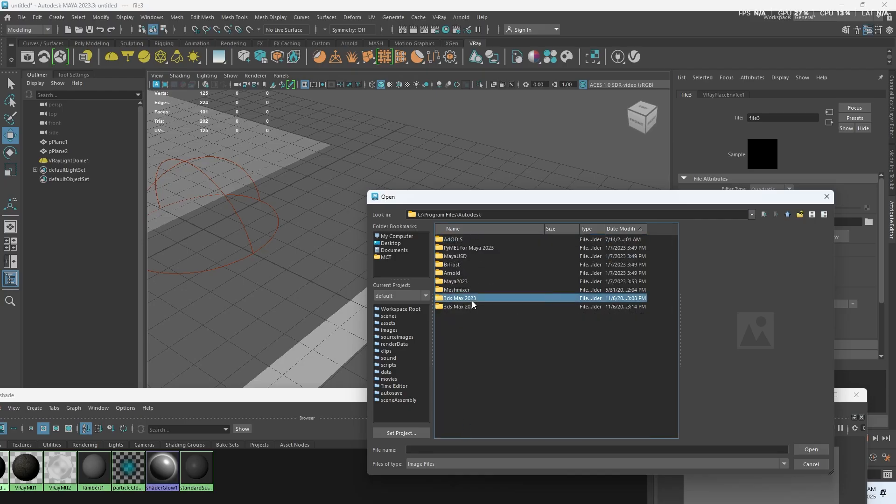
pyautogui.click(464, 390)
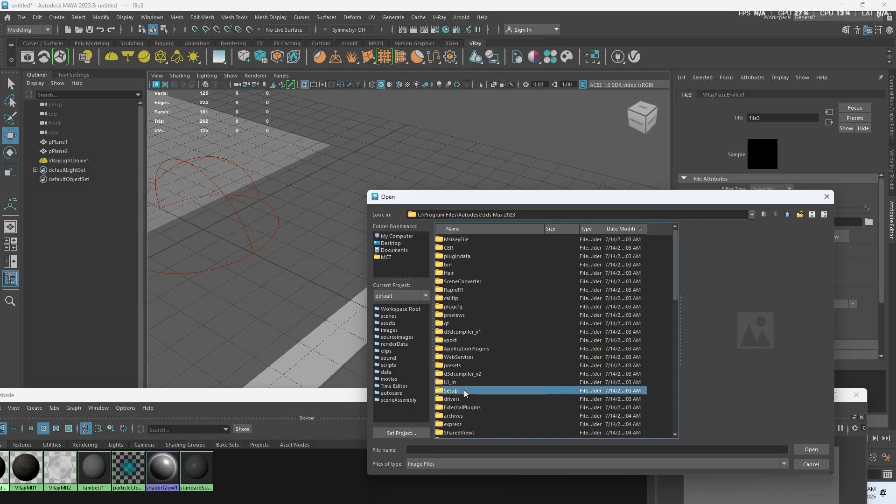
pyautogui.press('m')
pyautogui.press('m')
pyautogui.press('m')
pyautogui.press('m')
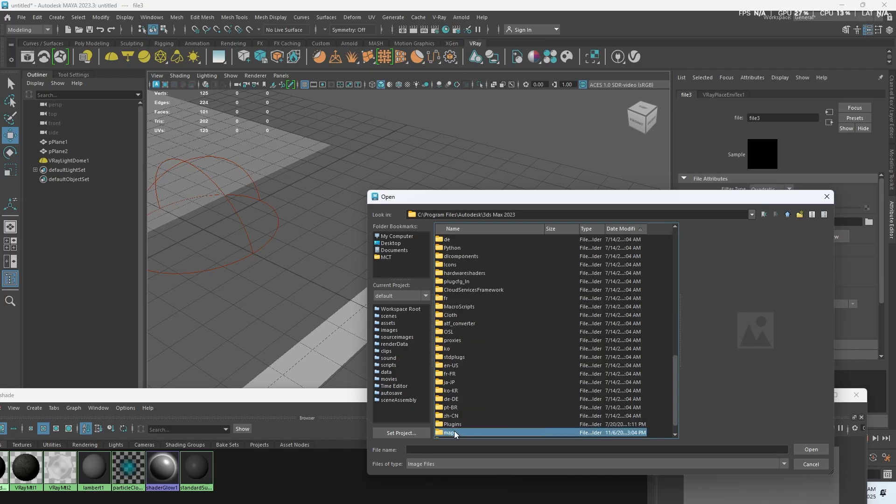
pyautogui.doubleClick(455, 430)
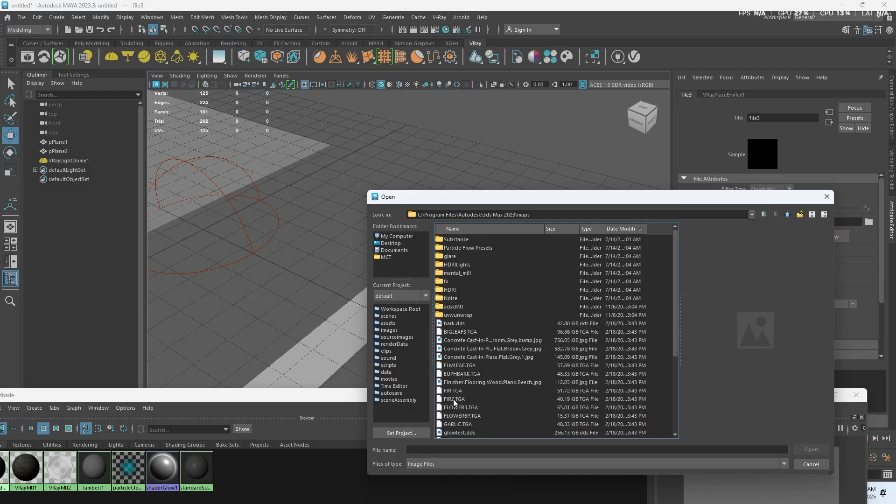
# Load epping_forest_02_2k.hdr from the HDRI folder as the dome light's texture image.
pyautogui.click(452, 255)
pyautogui.doubleClick(450, 290)
pyautogui.click(468, 256)
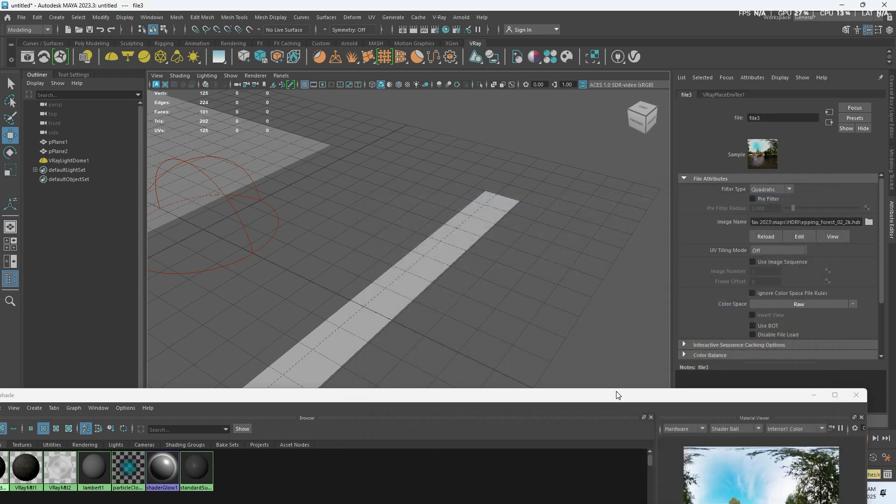
# Close the Hypershade and switch the perspective viewport's renderer to V-Ray IPR.
pyautogui.click(855, 395)
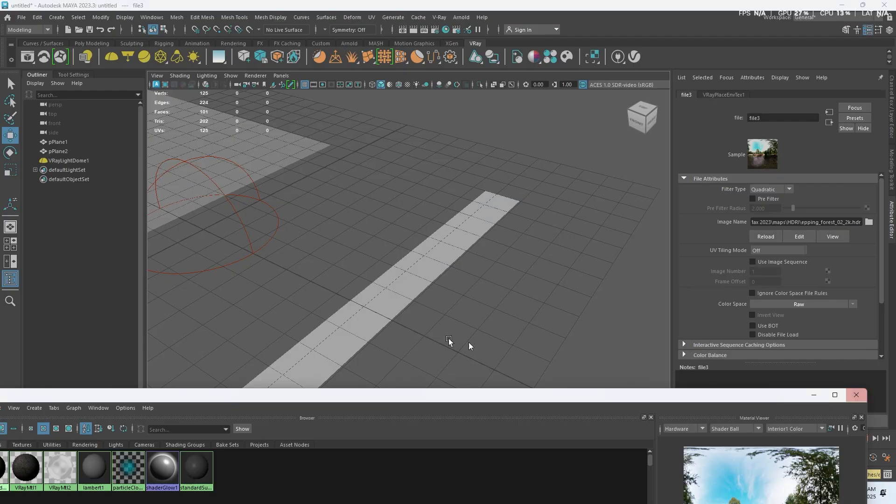
pyautogui.keyDown('alt'); pyautogui.moveTo(535, 340); pyautogui.dragTo(366, 268); pyautogui.keyUp('alt')
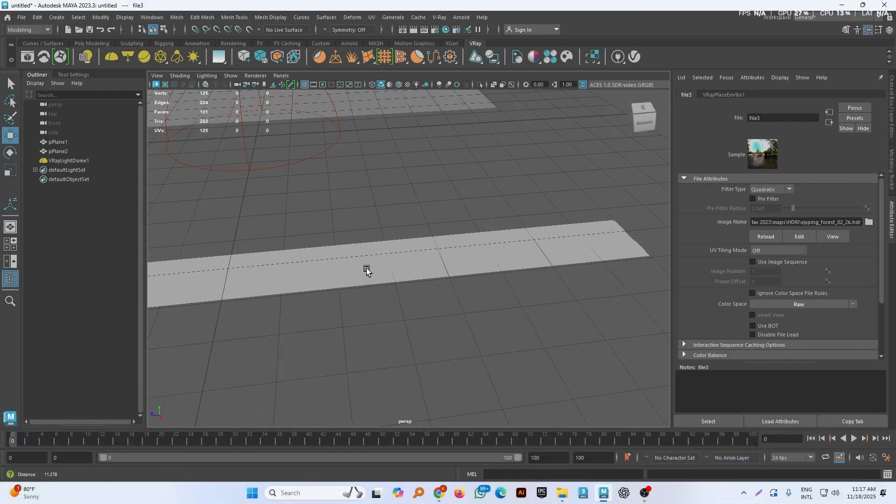
pyautogui.keyDown('alt'); pyautogui.moveTo(340, 302); pyautogui.dragTo(490, 275); pyautogui.keyUp('alt')
pyautogui.click(243, 76)
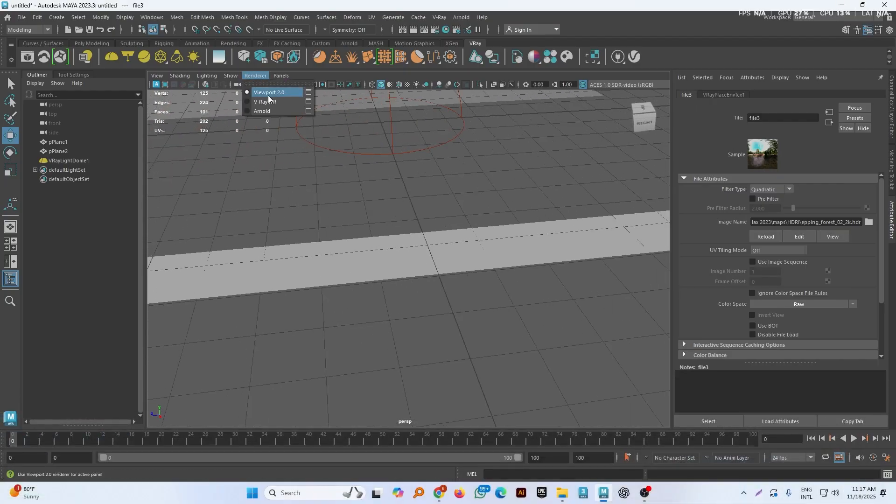
pyautogui.click(269, 103)
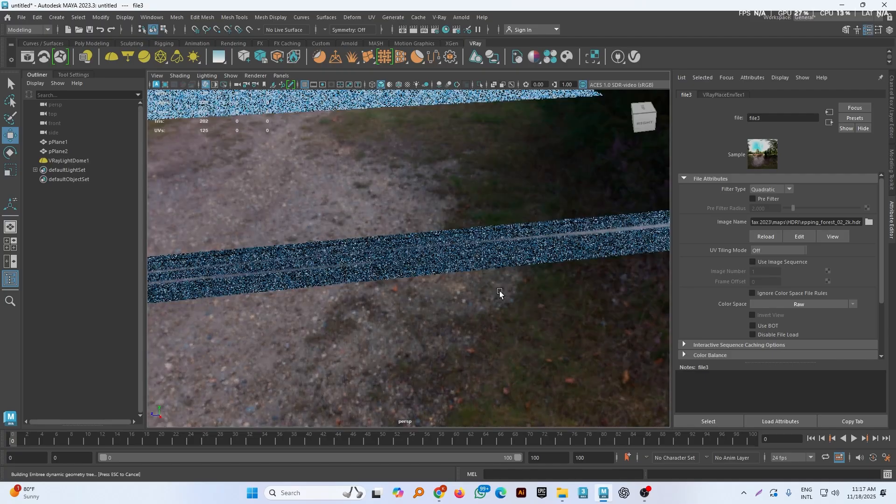
pyautogui.keyDown('alt'); pyautogui.moveTo(499, 293); pyautogui.dragTo(546, 279); pyautogui.keyUp('alt')
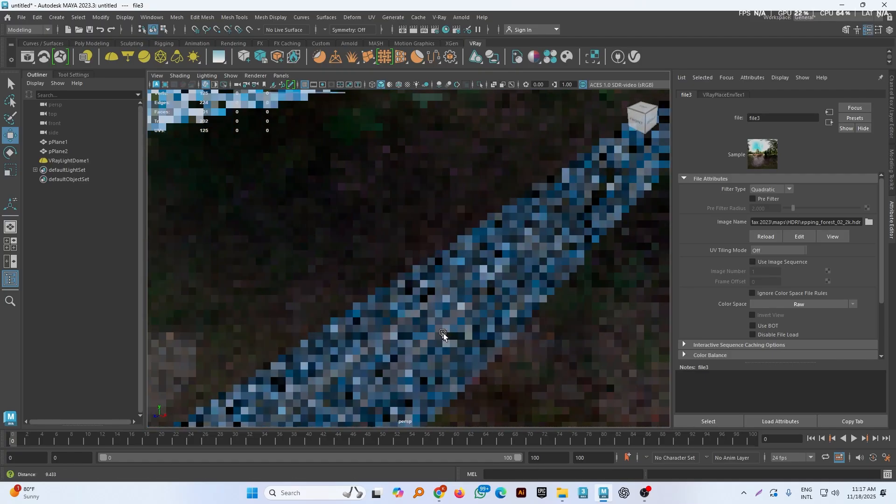
# Select the narrow plane and switch to the UV Editing workspace.
pyautogui.click(480, 285)
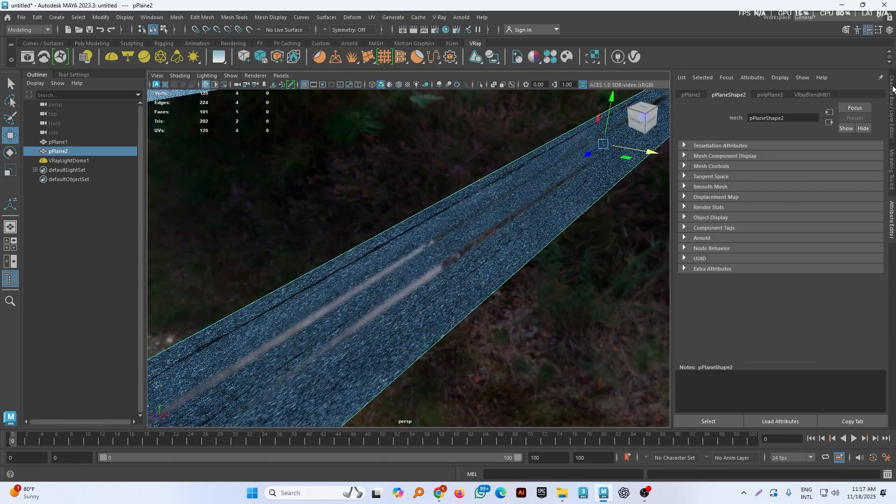
pyautogui.click(819, 16)
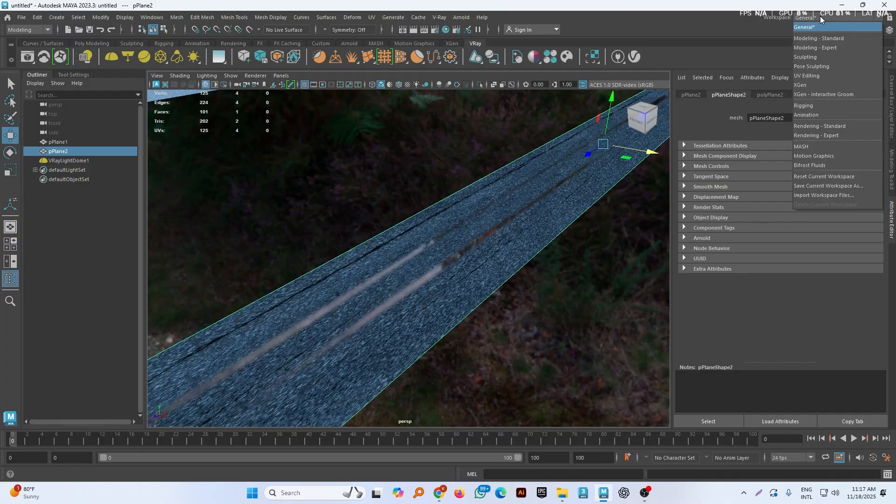
pyautogui.click(808, 76)
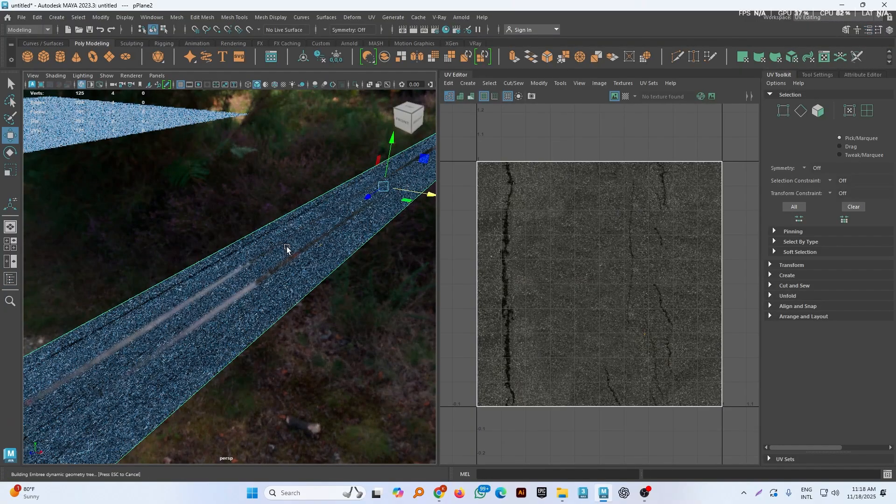
# Narrow the plane's UV shell horizontally to about one sixth of the texture width, centred near U 0.63.
pyautogui.moveTo(287, 247); pyautogui.dragTo(292, 192, button='right')
pyautogui.moveTo(616, 237); pyautogui.dragTo(581, 219, button='right')
pyautogui.click(580, 218)
pyautogui.press('r')
pyautogui.moveTo(637, 283)
pyautogui.mouseDown()
pyautogui.moveTo(607, 283)
pyautogui.moveTo(710, 285)
pyautogui.moveTo(681, 292)
pyautogui.moveTo(648, 282)
pyautogui.moveTo(639, 301)
pyautogui.moveTo(658, 285)
pyautogui.moveTo(642, 284)
pyautogui.moveTo(654, 287)
pyautogui.mouseUp()
pyautogui.press('w')
pyautogui.press('r')
pyautogui.press('w')
pyautogui.scroll(-5, 344, 293)
pyautogui.keyDown('alt'); pyautogui.moveTo(340, 293); pyautogui.dragTo(366, 282); pyautogui.keyUp('alt')
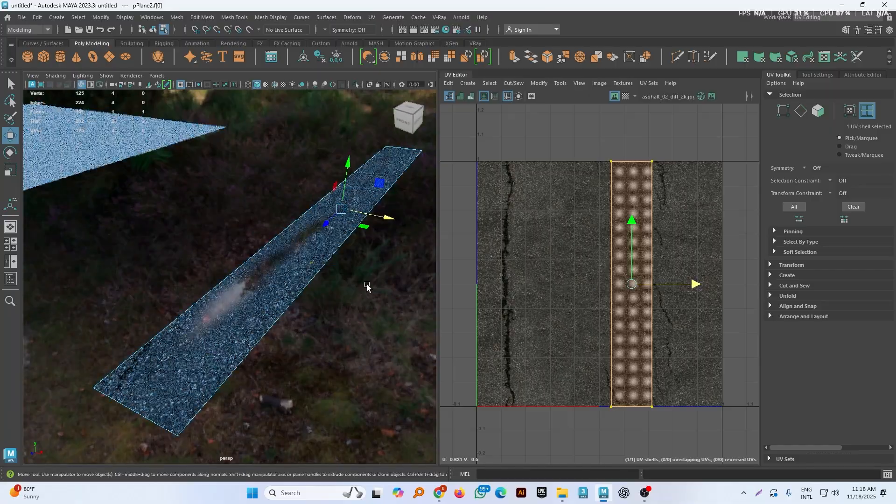
# Examine the asphalt and water blend on the narrow plane from several angles in the V-Ray render.
pyautogui.click(366, 279)
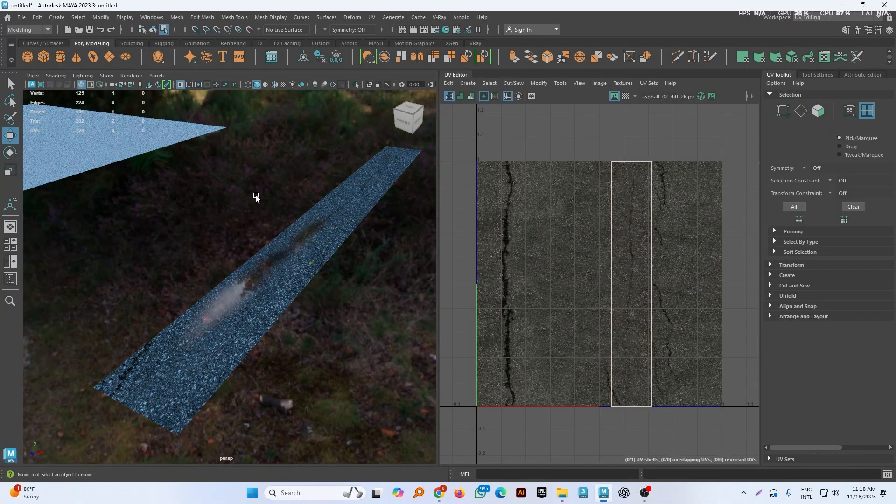
pyautogui.keyDown('alt'); pyautogui.moveTo(317, 289); pyautogui.dragTo(287, 303); pyautogui.keyUp('alt')
pyautogui.scroll(4, 327, 307)
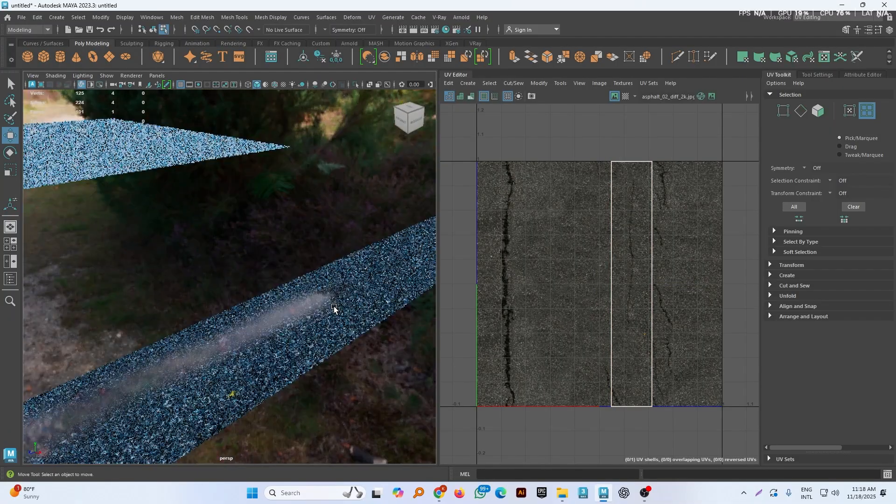
pyautogui.keyDown('alt'); pyautogui.moveTo(334, 309); pyautogui.dragTo(427, 266, button='middle'); pyautogui.keyUp('alt')
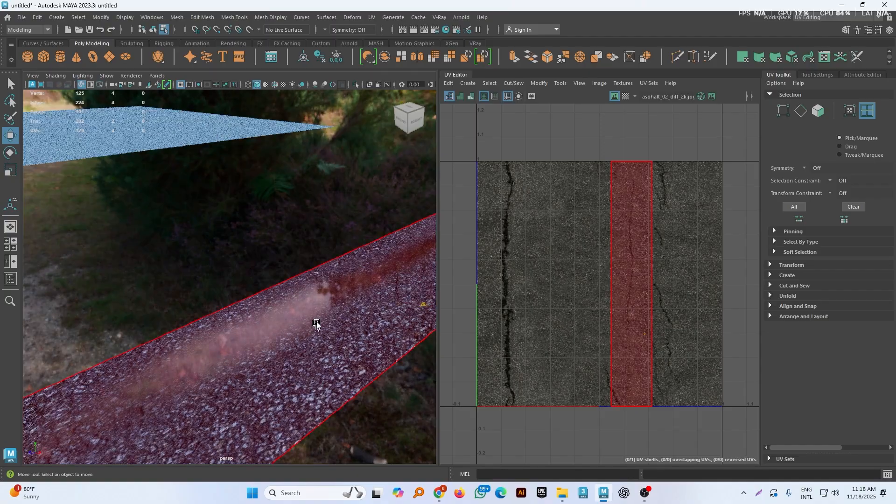
pyautogui.scroll(-5, 256, 206)
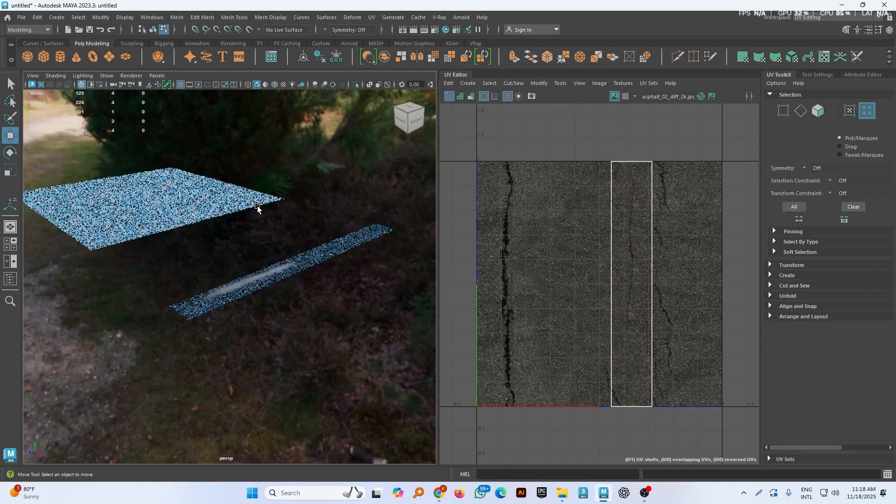
pyautogui.keyDown('alt'); pyautogui.moveTo(275, 256); pyautogui.dragTo(310, 249); pyautogui.keyUp('alt')
pyautogui.scroll(3, 369, 285)
pyautogui.keyDown('alt'); pyautogui.moveTo(425, 321); pyautogui.dragTo(397, 353, button='middle'); pyautogui.keyUp('alt')
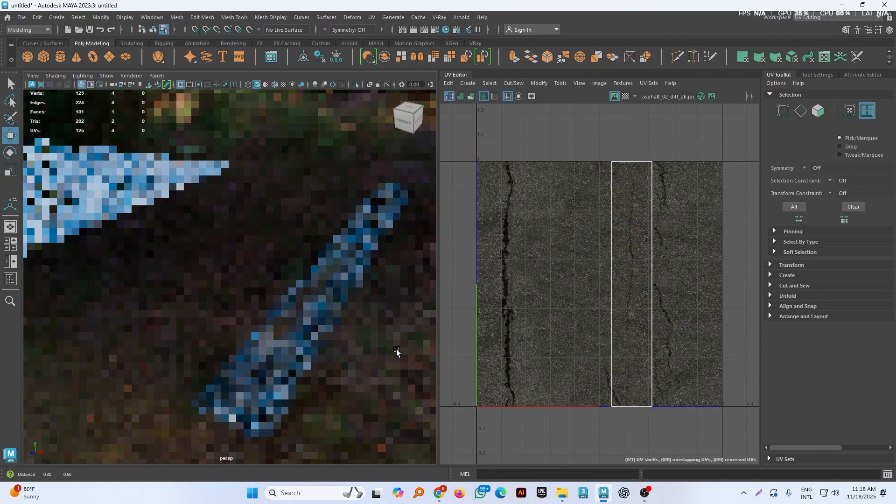
pyautogui.scroll(3, 250, 215)
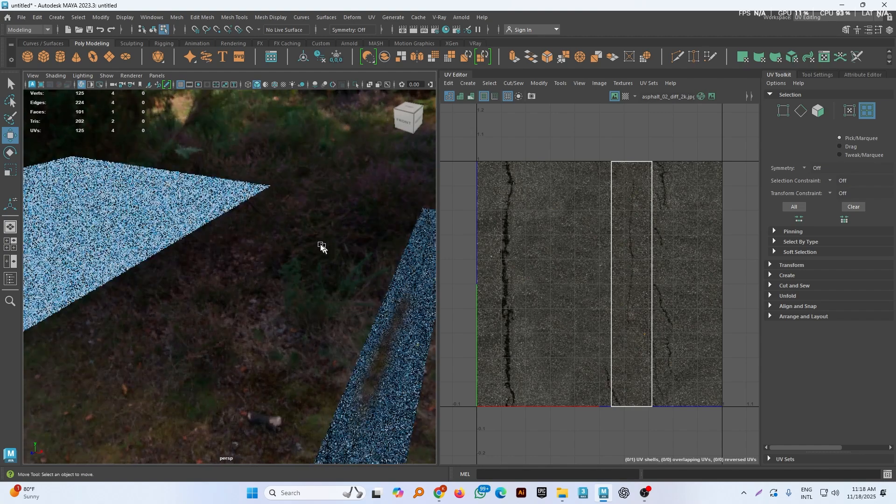
# Switch the viewport renderer back to Viewport 2.0 and collapse the UV Editor.
pyautogui.click(410, 300)
pyautogui.click(150, 77)
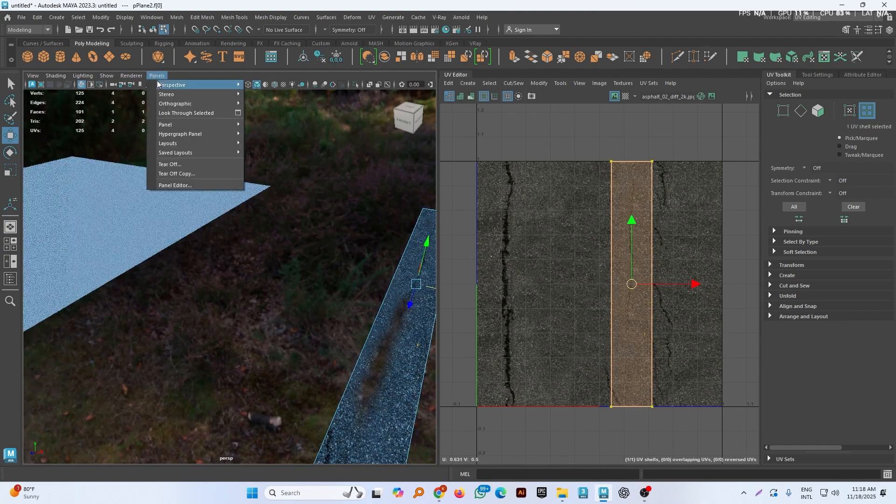
pyautogui.click(140, 91)
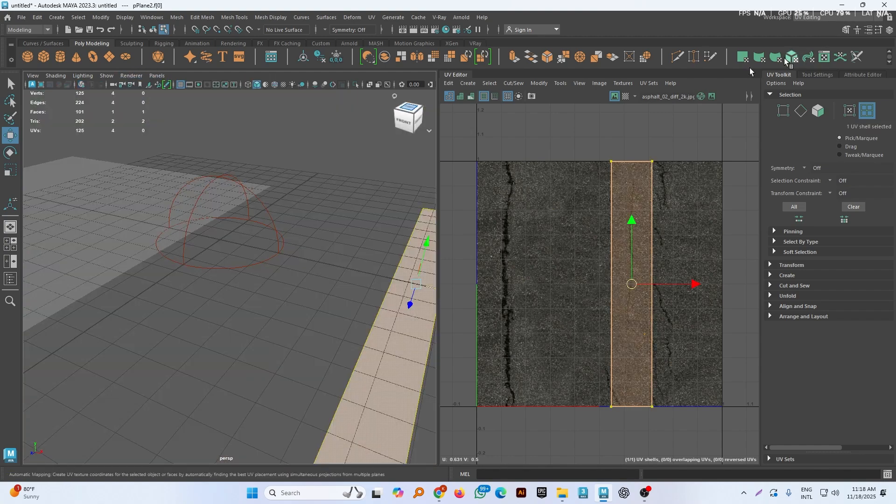
pyautogui.click(450, 73)
# Return the narrow plane to object mode and delete it.
pyautogui.scroll(-3, 597, 186)
pyautogui.keyDown('alt'); pyautogui.moveTo(485, 233); pyautogui.dragTo(549, 248); pyautogui.keyUp('alt')
pyautogui.moveTo(570, 259); pyautogui.dragTo(622, 184, button='right')
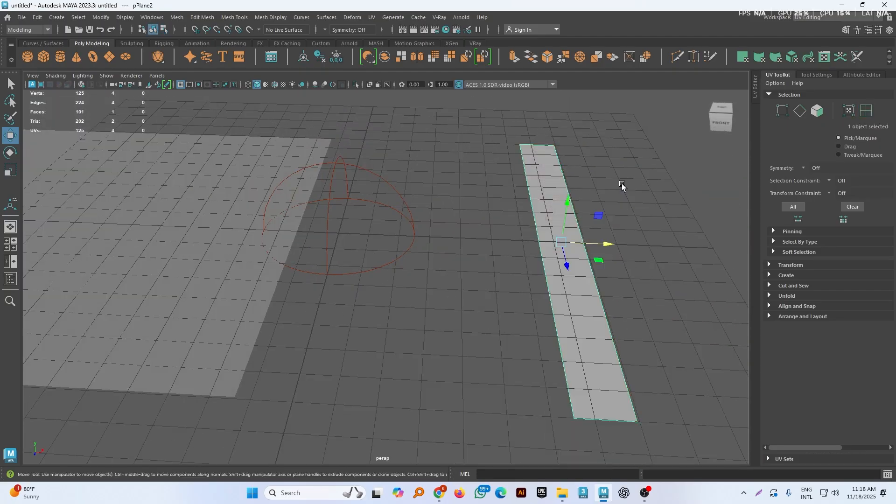
pyautogui.press('Delete')
# Select the remaining large plane, frame it and open the Hypershade.
pyautogui.keyDown('alt'); pyautogui.moveTo(336, 314); pyautogui.dragTo(463, 334); pyautogui.keyUp('alt')
pyautogui.click(178, 246)
pyautogui.press('f')
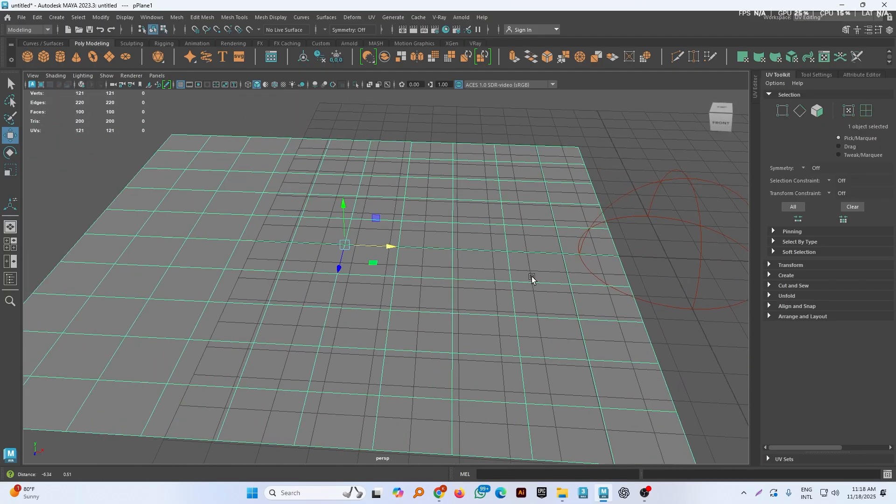
pyautogui.click(445, 30)
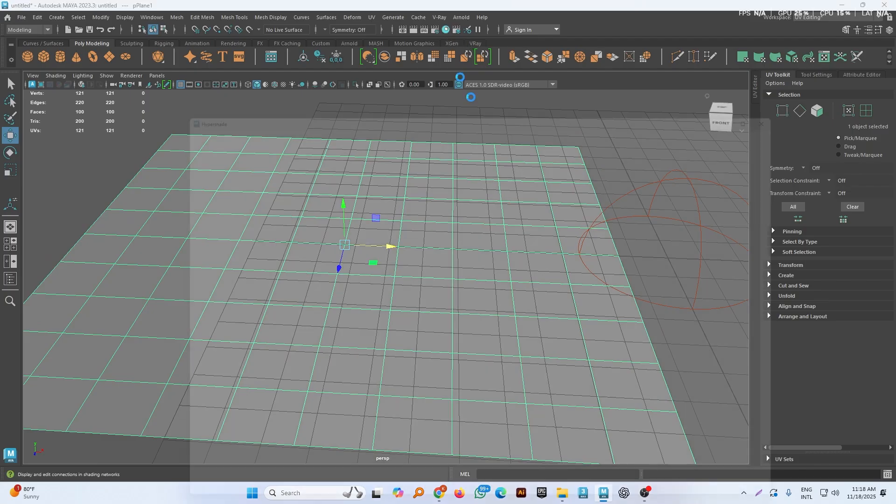
pyautogui.scroll(-3, 432, 315)
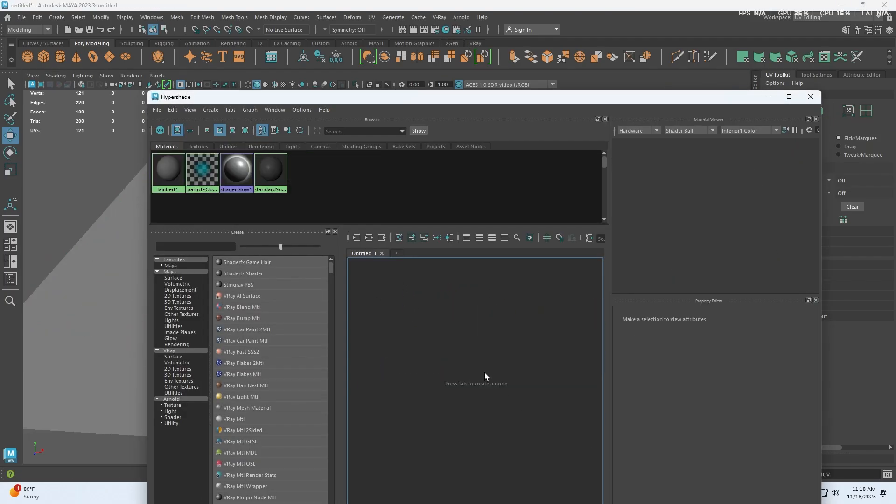
# Create a VRayBlendMtl node in the Hypershade work area.
pyautogui.press('Tab')
pyautogui.write('blend')
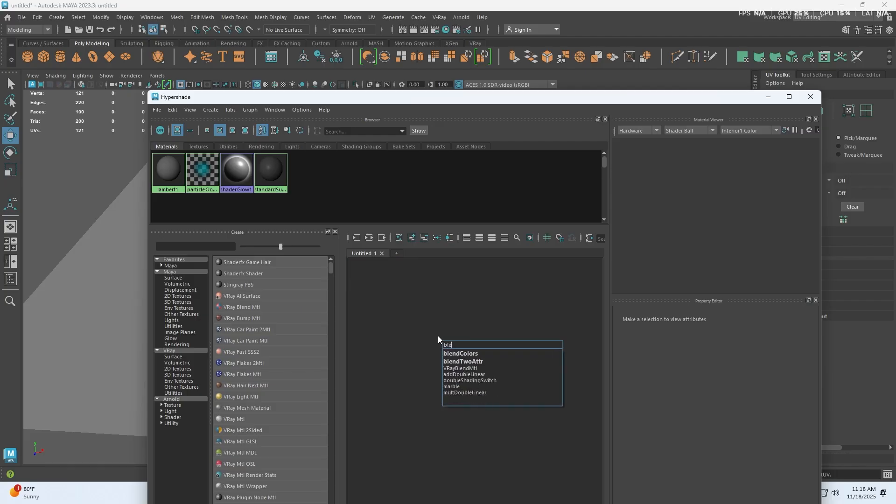
pyautogui.click(455, 368)
# Assign a new VRay Mtl as the blend material's Base Material.
pyautogui.click(804, 395)
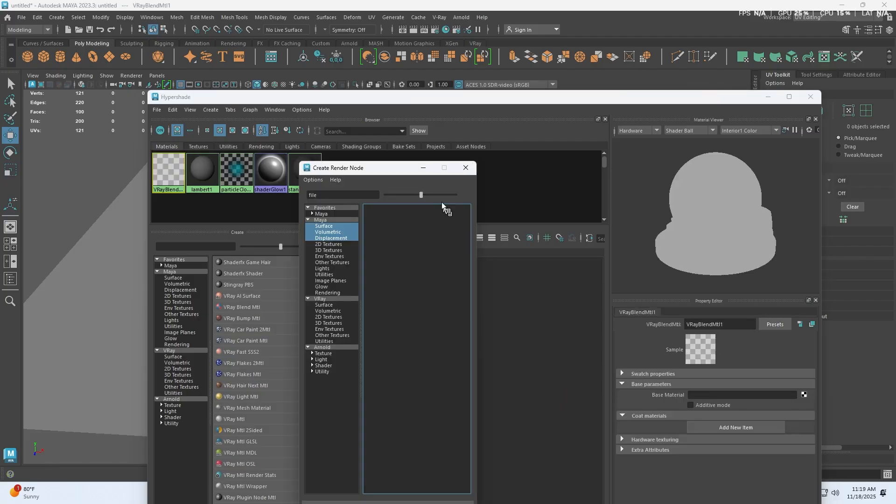
pyautogui.doubleClick(346, 194)
pyautogui.write('v')
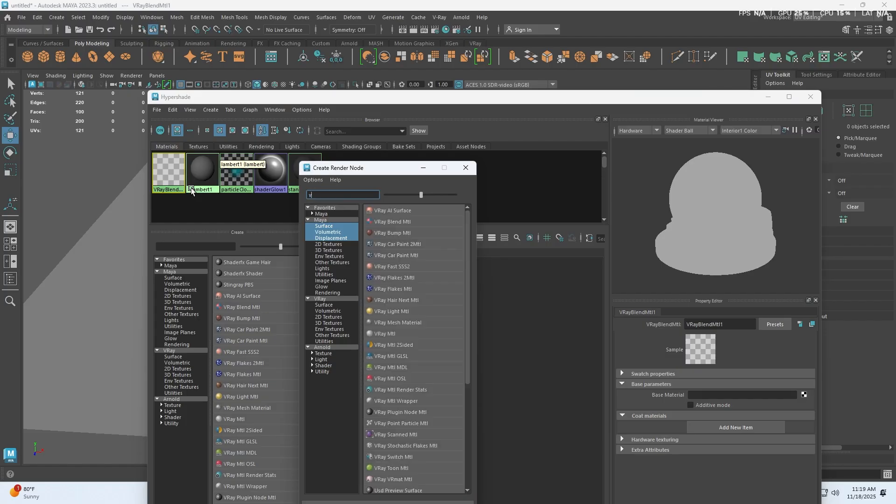
pyautogui.write('ray')
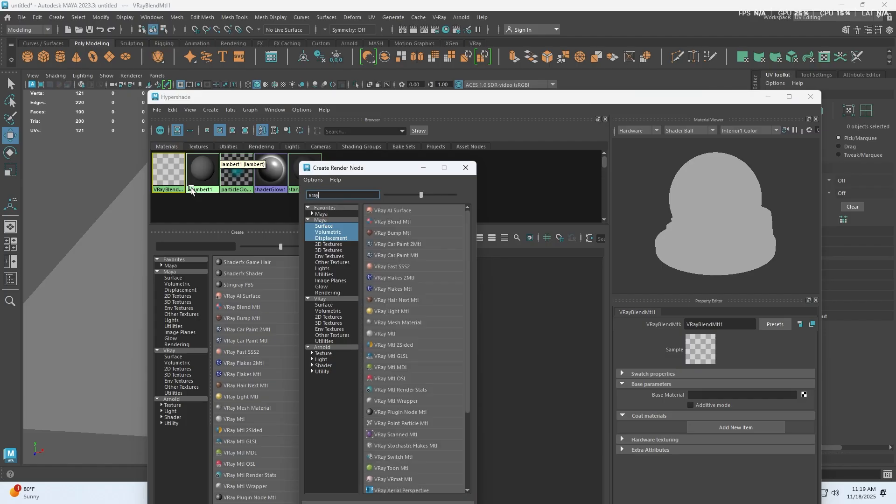
pyautogui.click(381, 334)
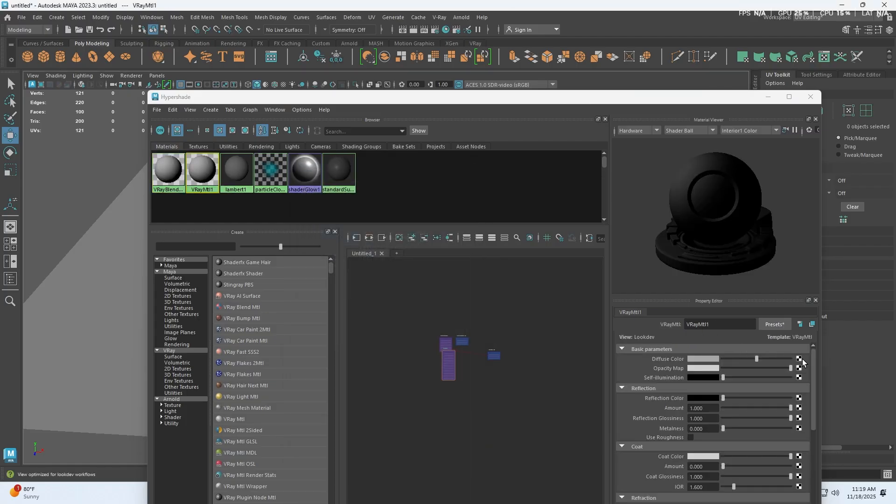
# Connect a File texture to the Diffuse Color of the base VRay Mtl.
pyautogui.click(799, 358)
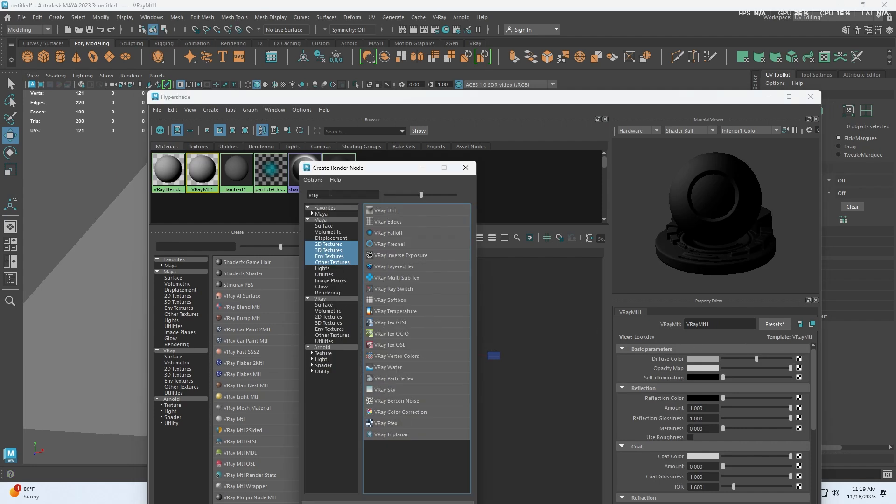
pyautogui.click(466, 167)
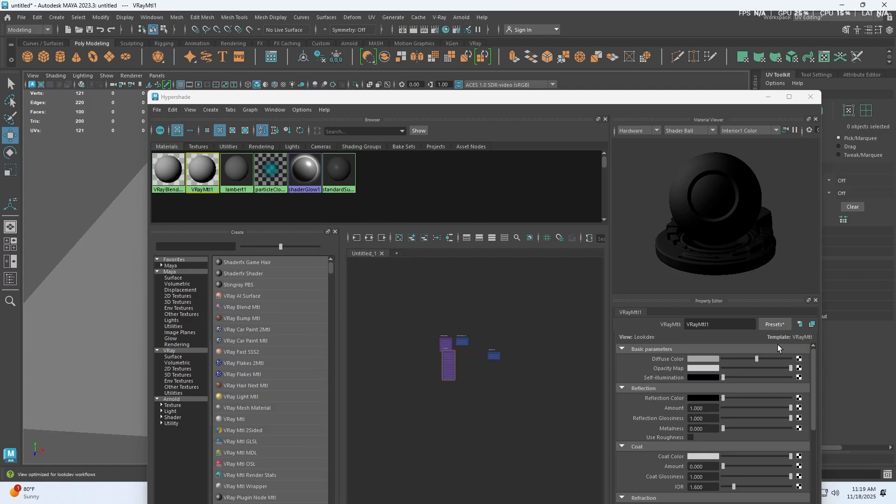
pyautogui.click(800, 358)
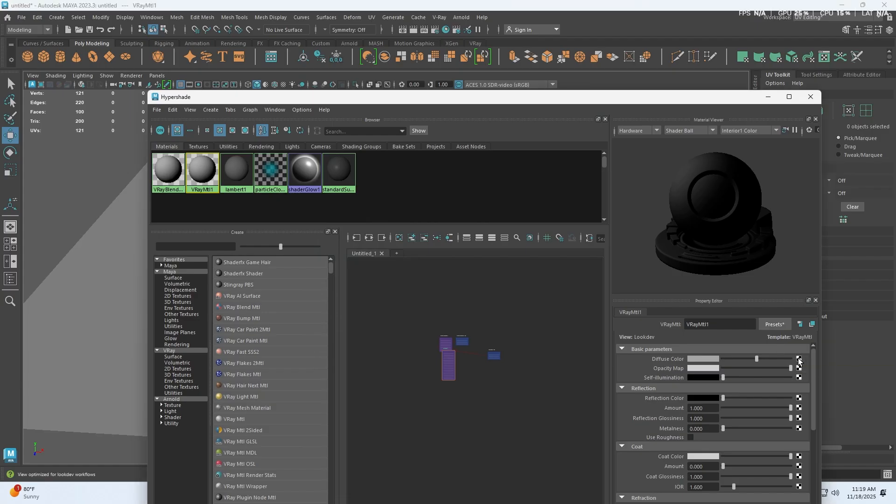
pyautogui.click(334, 195)
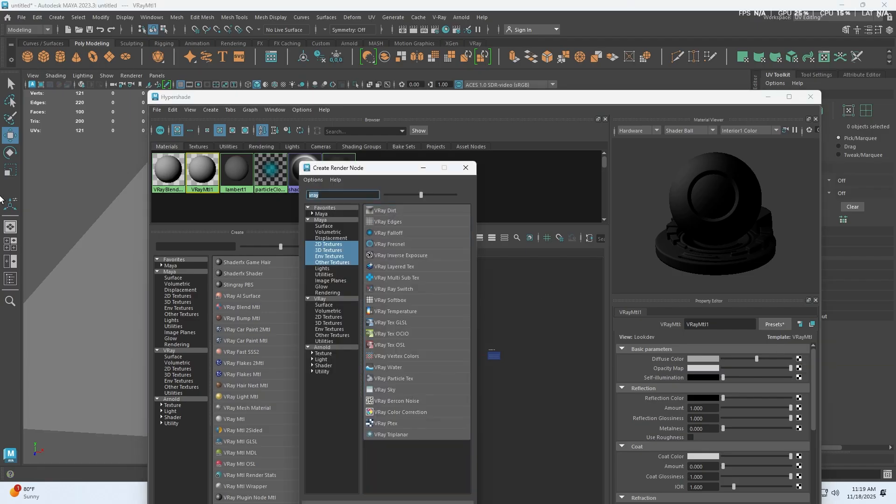
pyautogui.write('file')
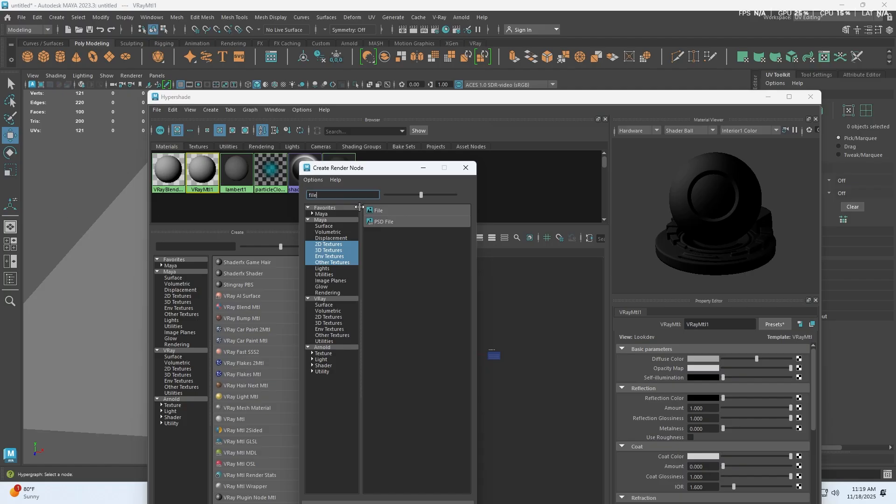
pyautogui.click(377, 211)
# Open the image selection for the diffuse File texture and browse to the Blend folder on drive E.
pyautogui.click(801, 389)
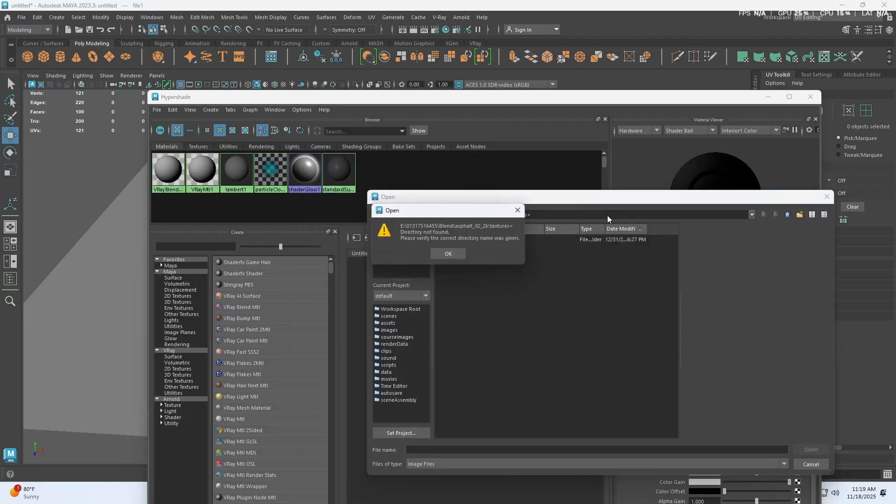
pyautogui.click(516, 212)
pyautogui.hotkey('ctrl', 'a')
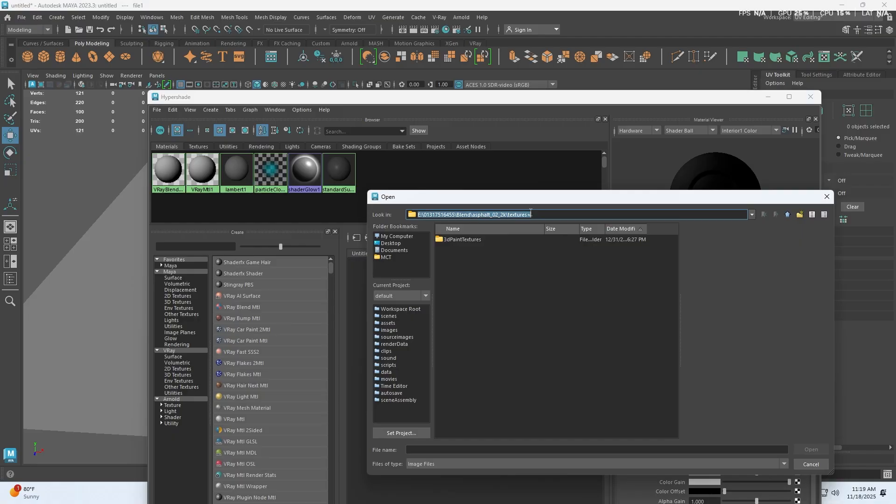
pyautogui.hotkey('ctrl', 'v')
pyautogui.press('Return')
pyautogui.doubleClick(787, 215)
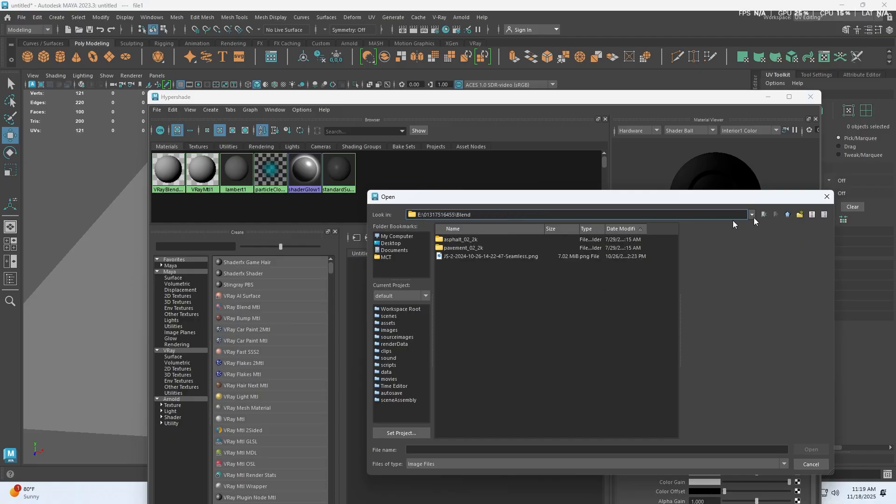
# Load pavement_02_diff_2k.jpg from the pavement_02_2k textures folder into the base material's diffuse File texture.
pyautogui.doubleClick(455, 248)
pyautogui.doubleClick(450, 240)
pyautogui.click(452, 256)
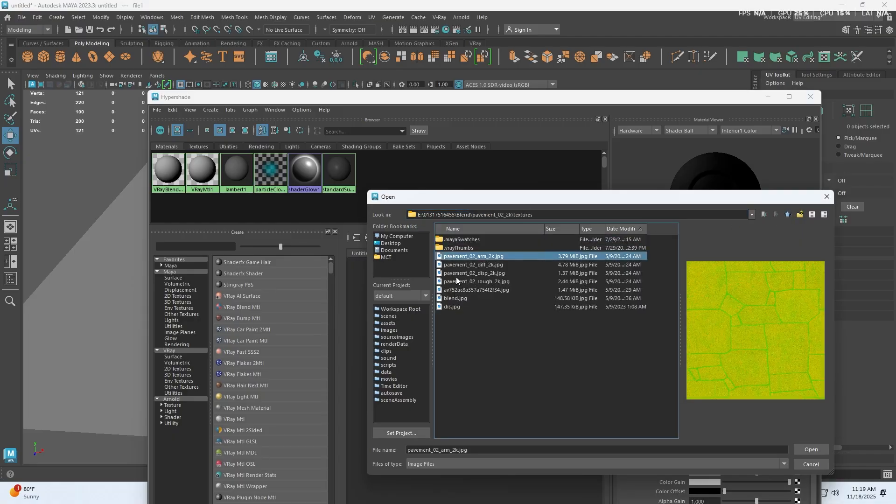
pyautogui.click(457, 281)
pyautogui.click(455, 265)
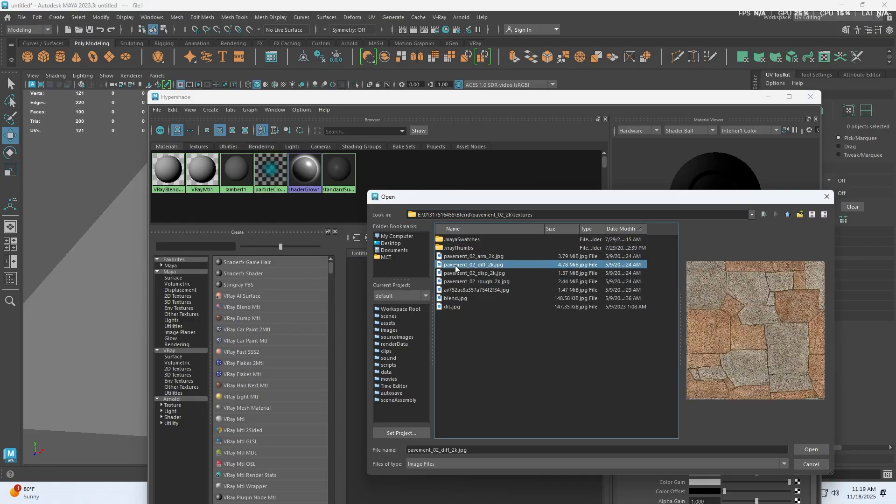
pyautogui.click(811, 449)
# Reposition the Hypershade window and maximize it to fill the screen.
pyautogui.moveTo(625, 97); pyautogui.dragTo(372, 81)
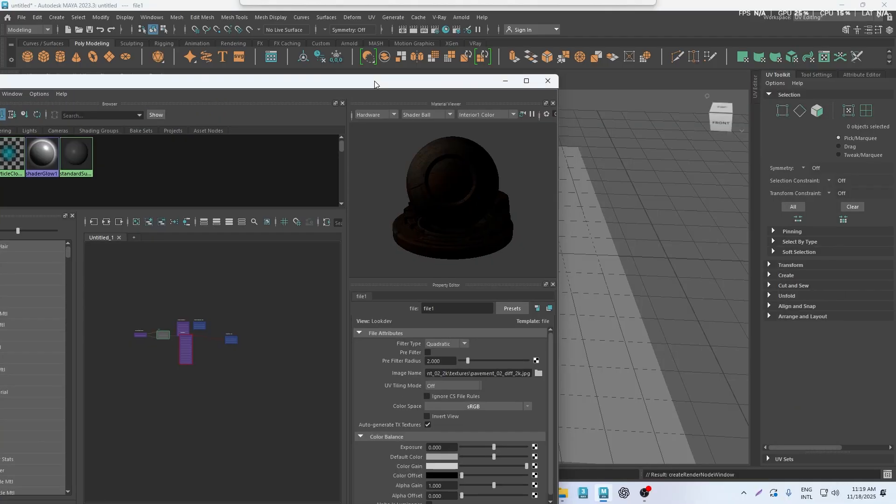
pyautogui.moveTo(495, 83); pyautogui.dragTo(634, 64)
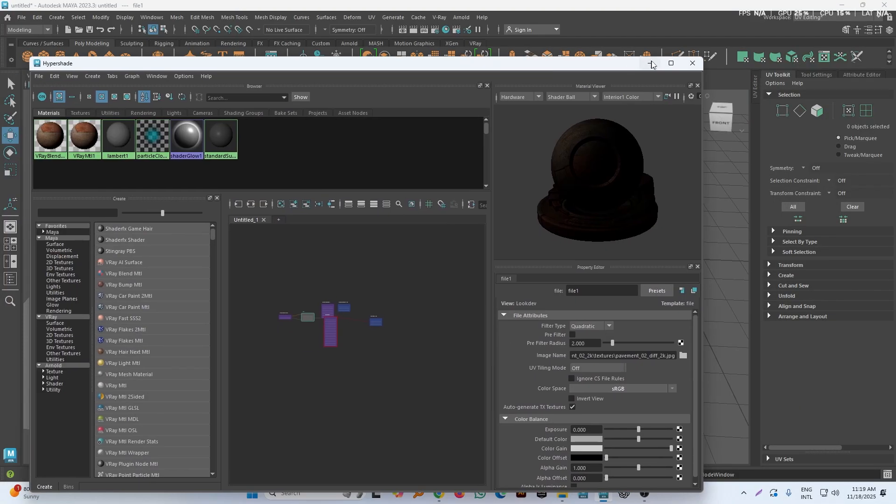
pyautogui.click(670, 61)
# Switch to the Google Meet call in Chrome, remove the unmuted participant from the call, and return to Maya's Hypershade.
pyautogui.moveTo(444, 498)
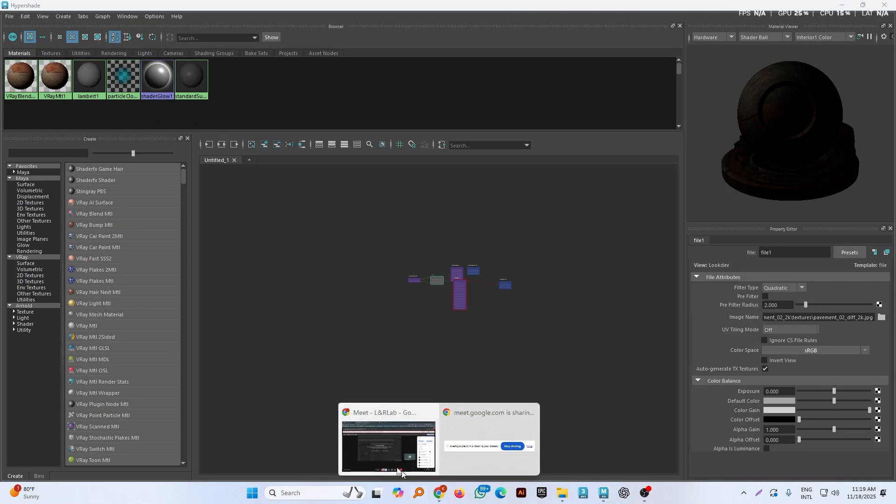
pyautogui.click(394, 374)
pyautogui.scroll(-5, 833, 368)
pyautogui.scroll(-3, 833, 369)
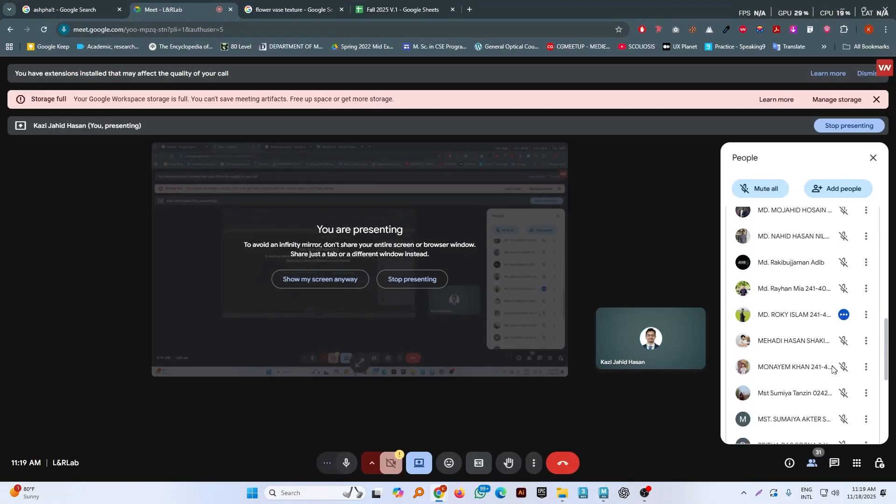
pyautogui.click(866, 315)
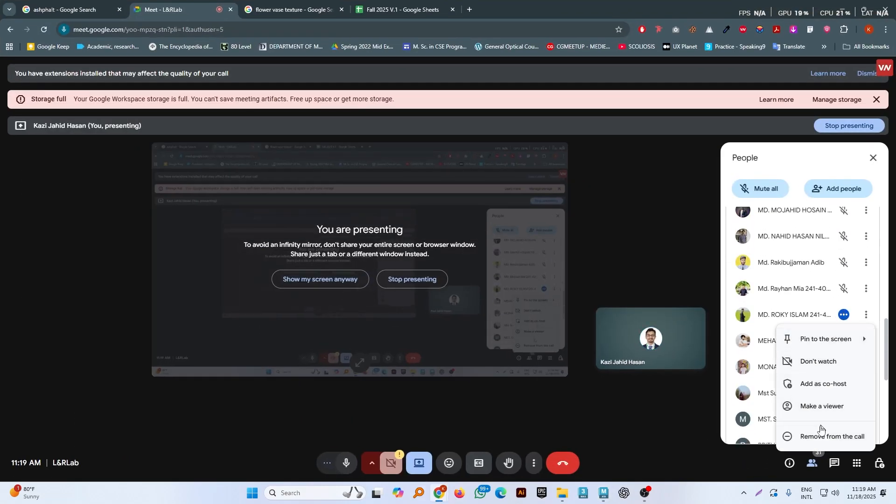
pyautogui.click(818, 435)
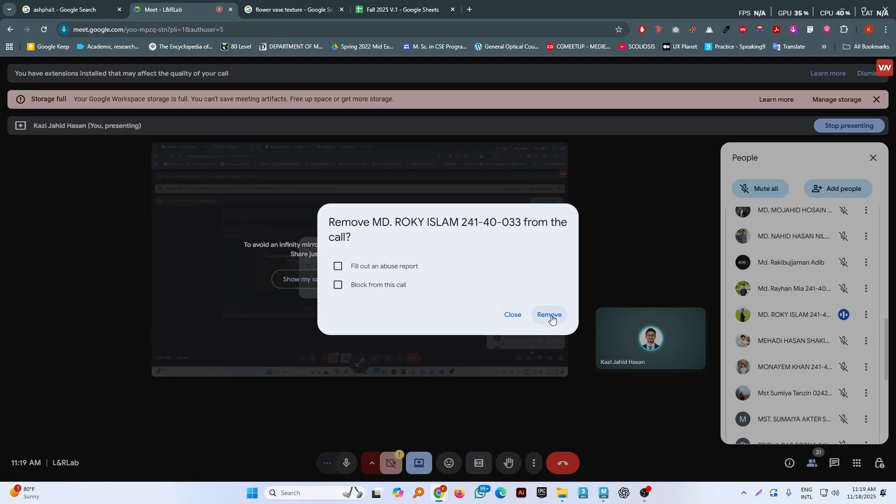
pyautogui.click(548, 315)
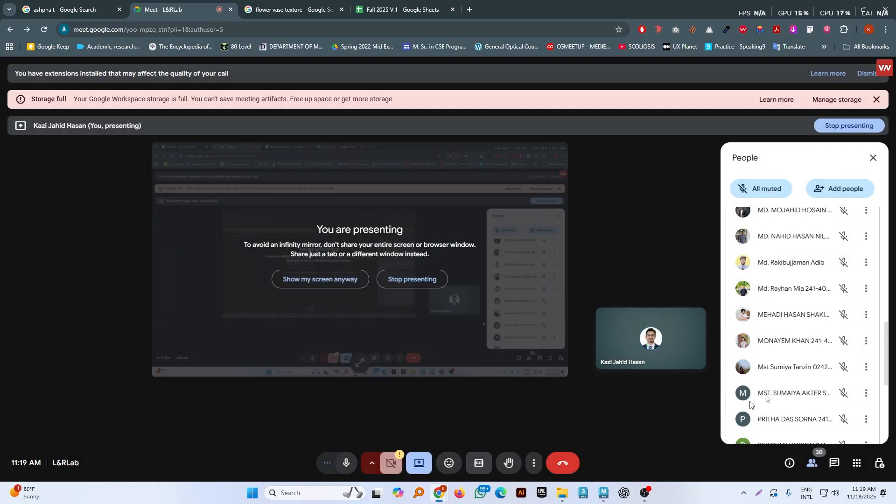
pyautogui.scroll(-4, 795, 368)
pyautogui.scroll(10, 796, 368)
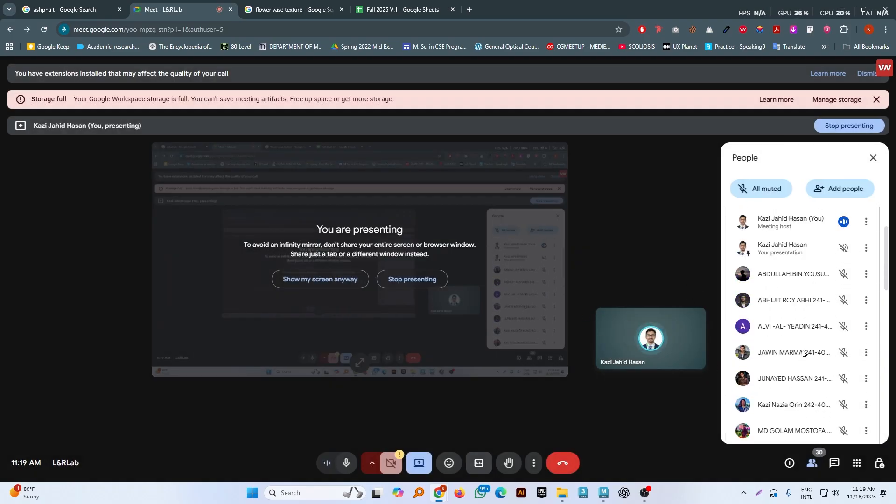
pyautogui.click(842, 9)
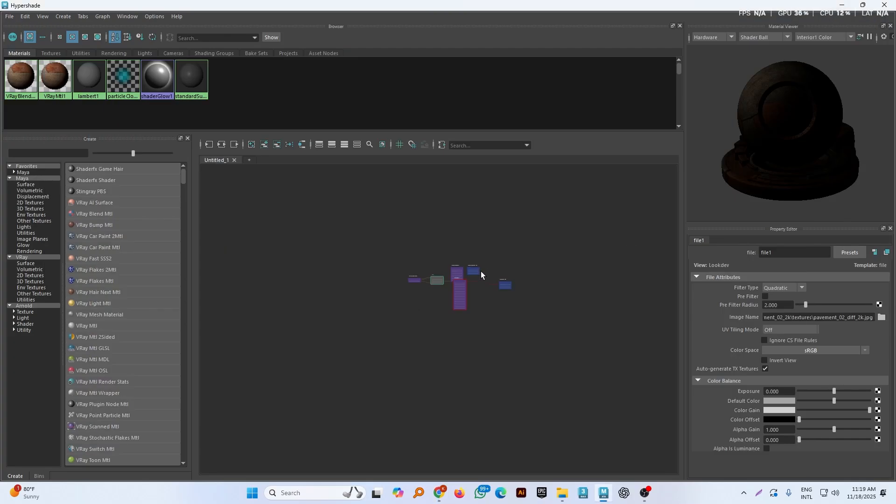
# Move the overlapping VRayMtl1 node clear of the VRayBlendMtl1 node, placing it below in the graph.
pyautogui.scroll(6, 458, 279)
pyautogui.scroll(-3, 457, 289)
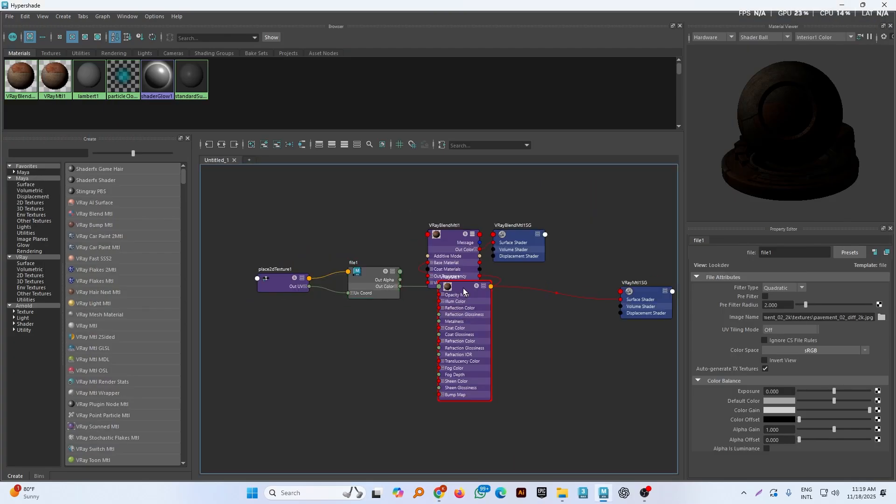
pyautogui.moveTo(456, 290); pyautogui.dragTo(433, 374)
pyautogui.click(532, 374)
pyautogui.keyDown('alt'); pyautogui.moveTo(566, 400); pyautogui.dragTo(568, 381, button='middle'); pyautogui.keyUp('alt')
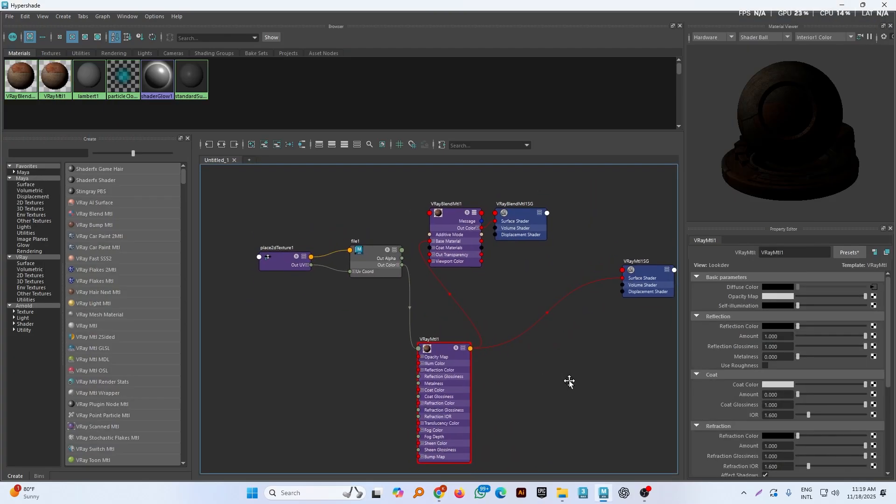
# Add a coat material item to VRayBlendMtl1 and assign a new VRay Mtl as its Coat Material.
pyautogui.click(461, 218)
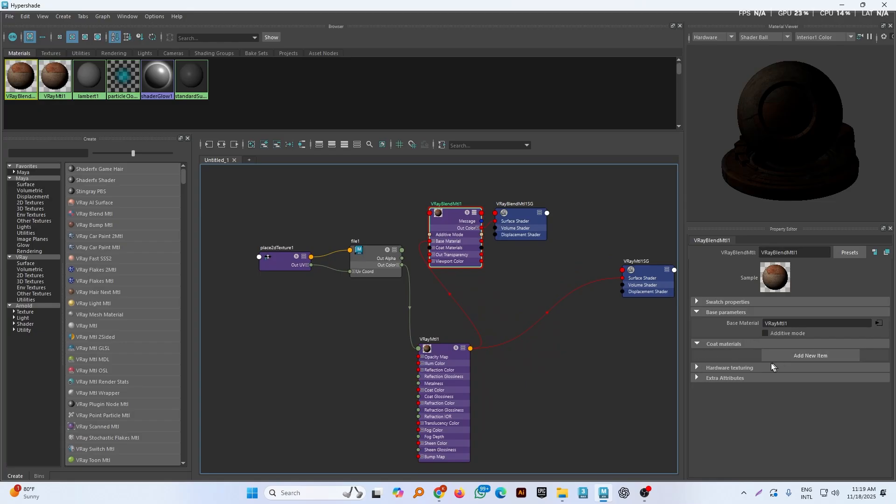
pyautogui.click(800, 354)
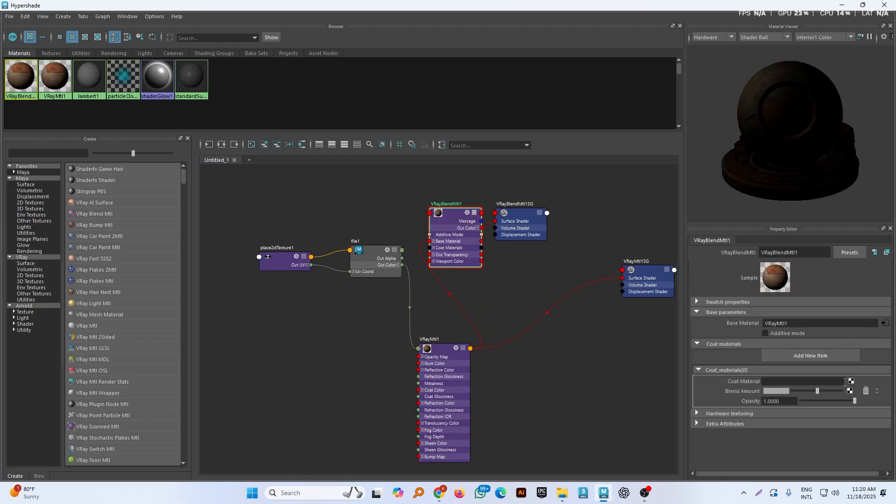
pyautogui.click(852, 381)
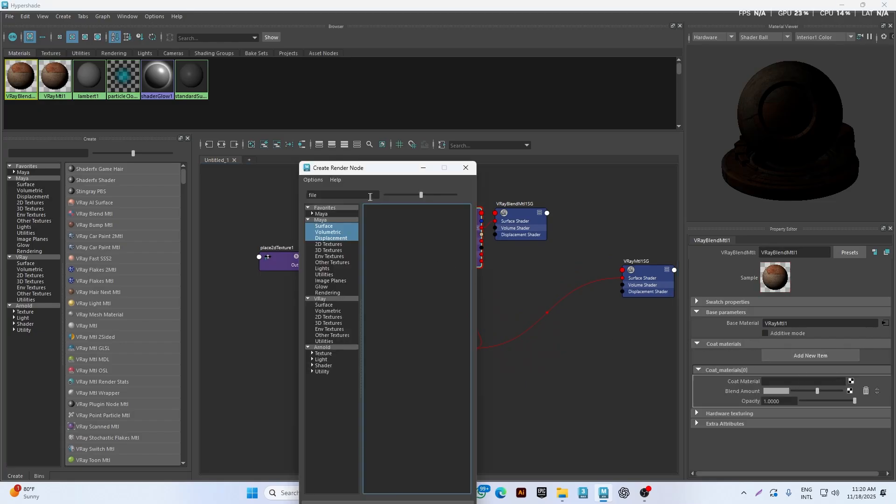
pyautogui.moveTo(370, 197); pyautogui.dragTo(143, 188)
pyautogui.write('vra')
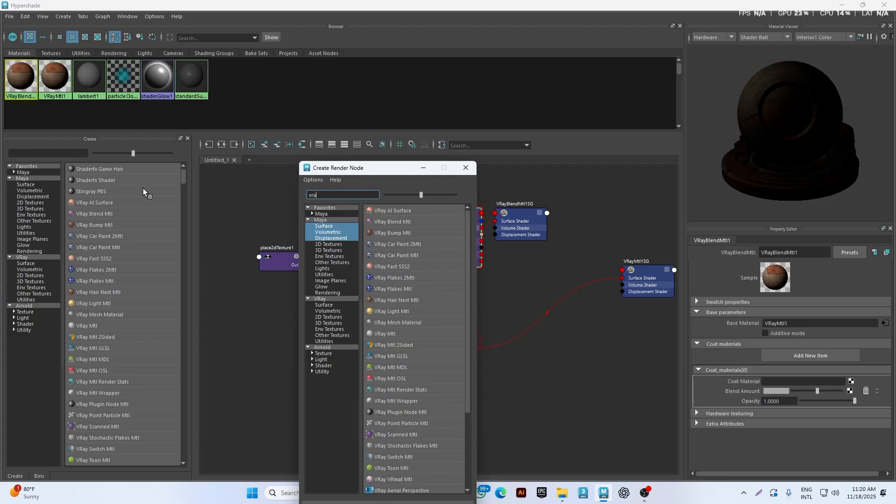
pyautogui.click(381, 332)
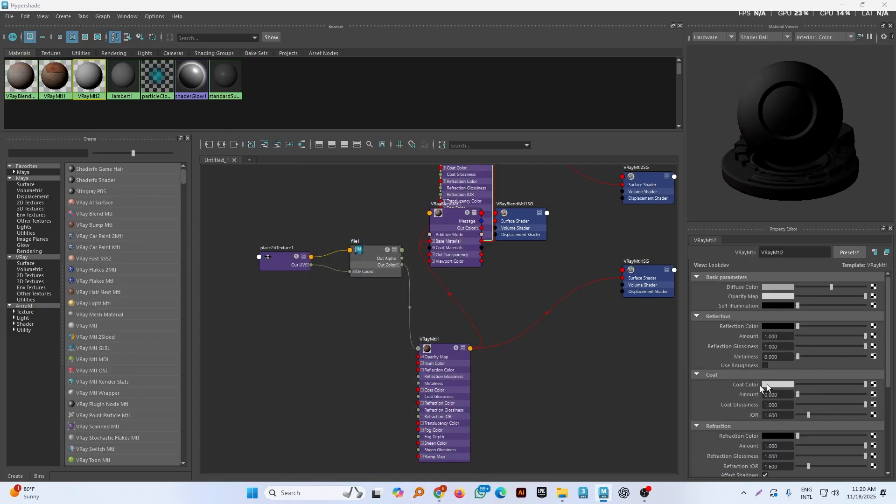
# Connect a File texture to the Diffuse Color of the coat material VRayMtl2.
pyautogui.click(874, 287)
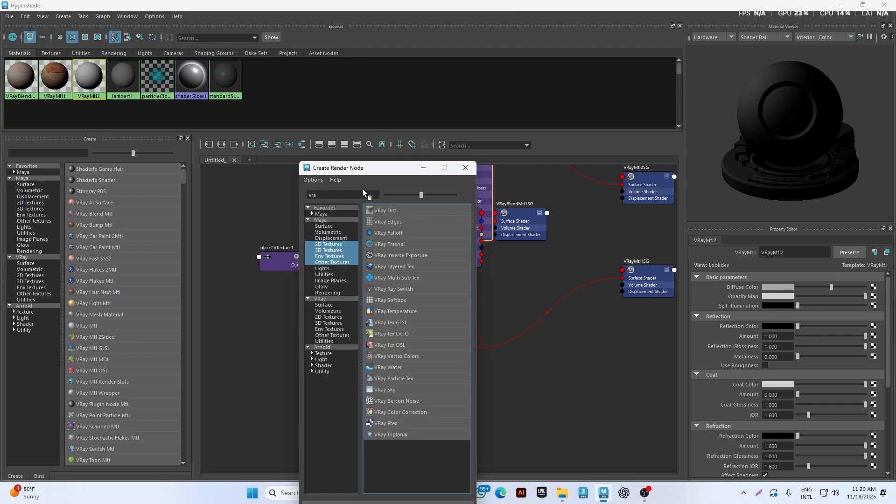
pyautogui.doubleClick(358, 193)
pyautogui.write('file')
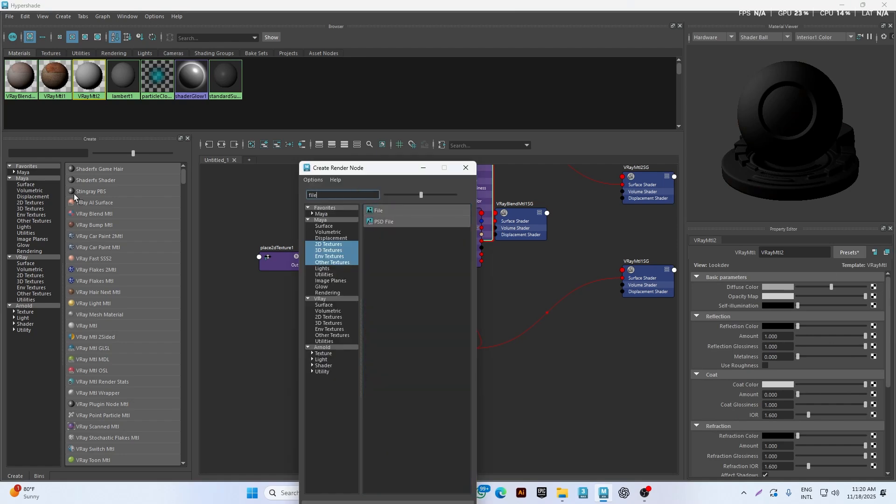
pyautogui.click(376, 211)
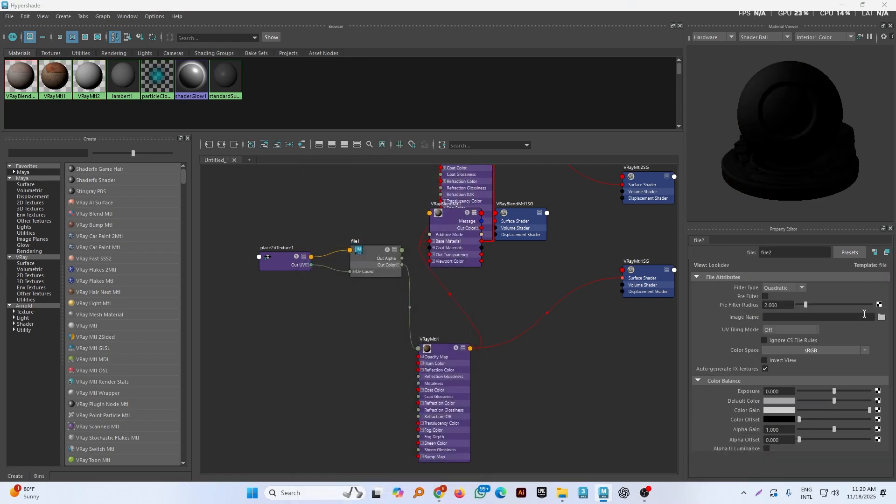
# Load the grass image av752ac8a357a754f2f34.jpg from the pavement_02_2k textures folder into the coat's diffuse File texture.
pyautogui.click(599, 214)
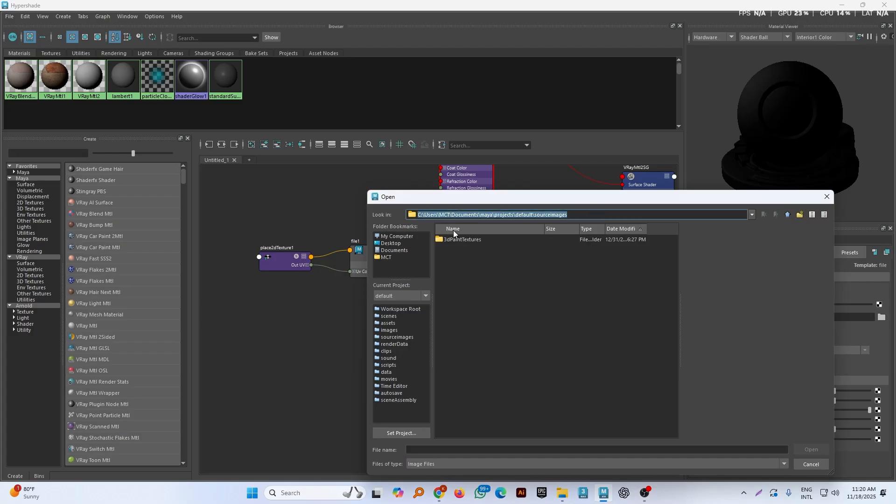
pyautogui.hotkey('ctrl', 'v')
pyautogui.press('Return')
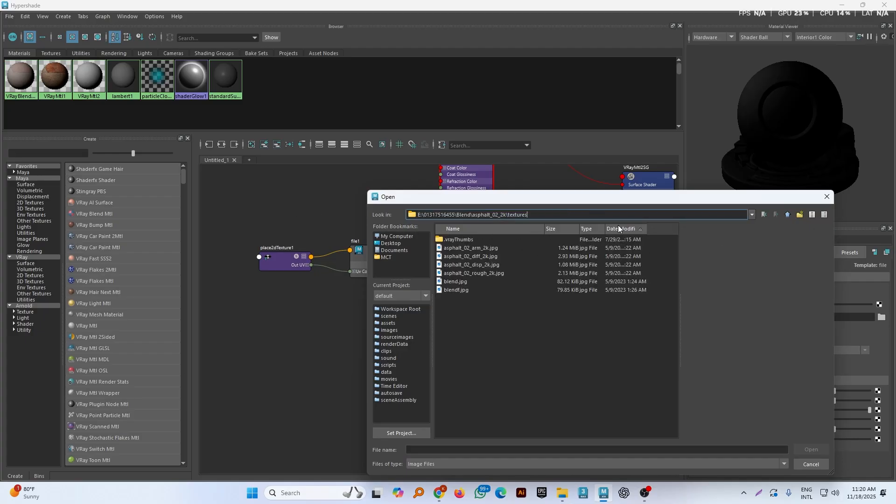
pyautogui.click(787, 214)
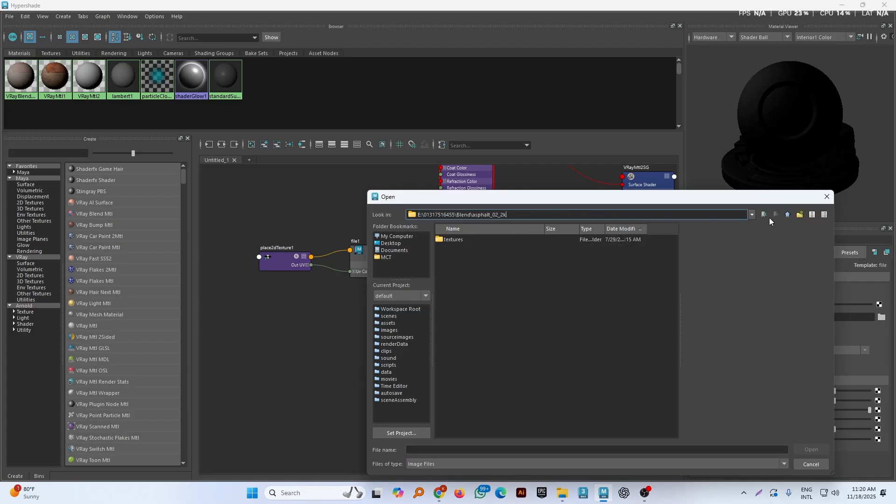
pyautogui.click(786, 215)
pyautogui.doubleClick(466, 247)
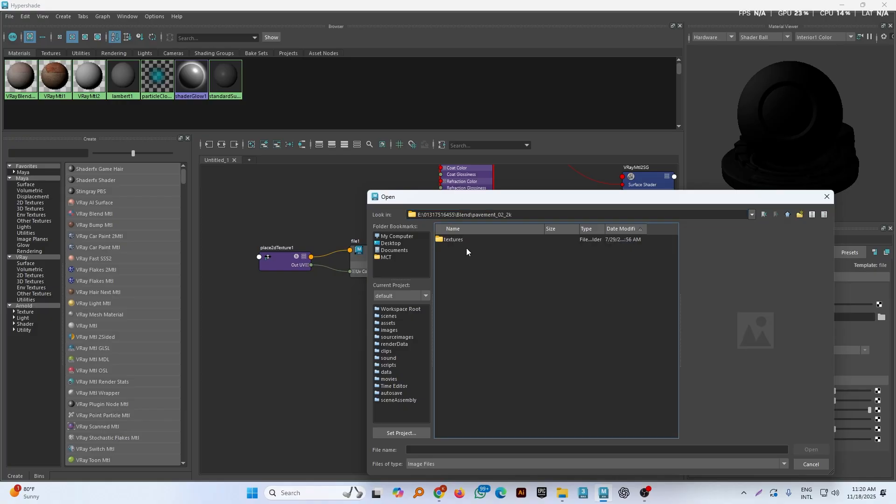
pyautogui.doubleClick(457, 239)
pyautogui.click(457, 256)
pyautogui.click(457, 274)
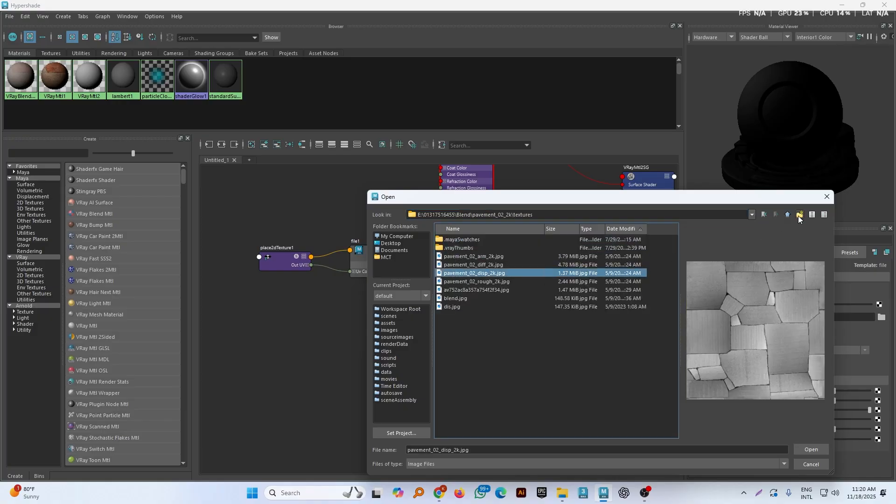
pyautogui.click(482, 292)
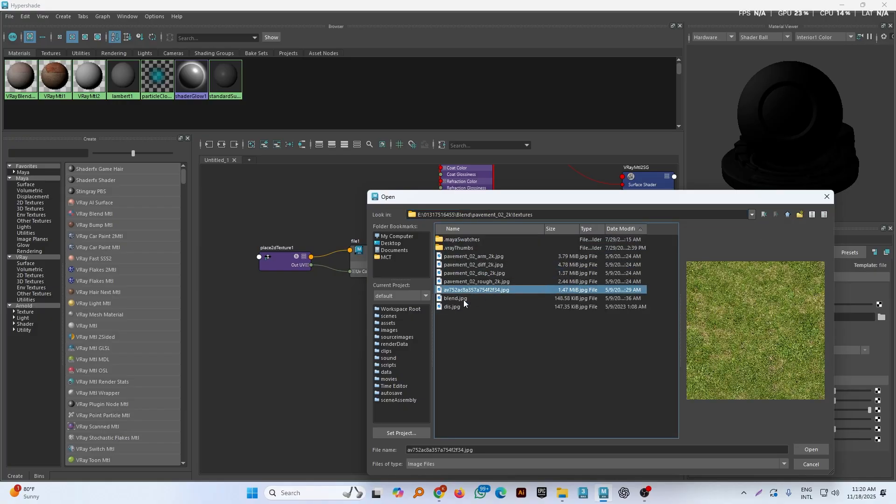
pyautogui.click(810, 449)
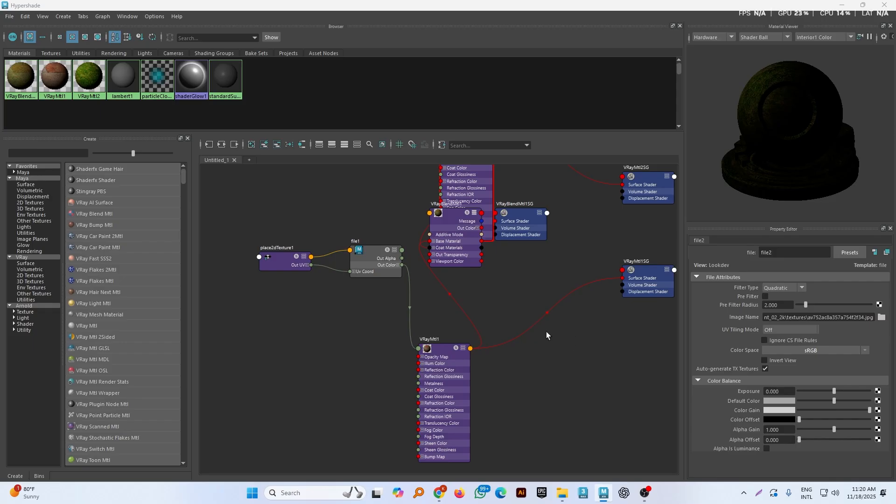
# Spread out the graph by moving the file1 texture nodes and VRayMtl1 aside and VRayMtl2 below the blend material.
pyautogui.keyDown('alt'); pyautogui.moveTo(489, 328); pyautogui.dragTo(516, 378, button='middle'); pyautogui.keyUp('alt')
pyautogui.moveTo(282, 261); pyautogui.dragTo(414, 376)
pyautogui.moveTo(402, 312); pyautogui.dragTo(301, 326)
pyautogui.moveTo(497, 410); pyautogui.dragTo(399, 400)
pyautogui.moveTo(493, 186); pyautogui.dragTo(501, 197)
pyautogui.moveTo(536, 265); pyautogui.dragTo(542, 372)
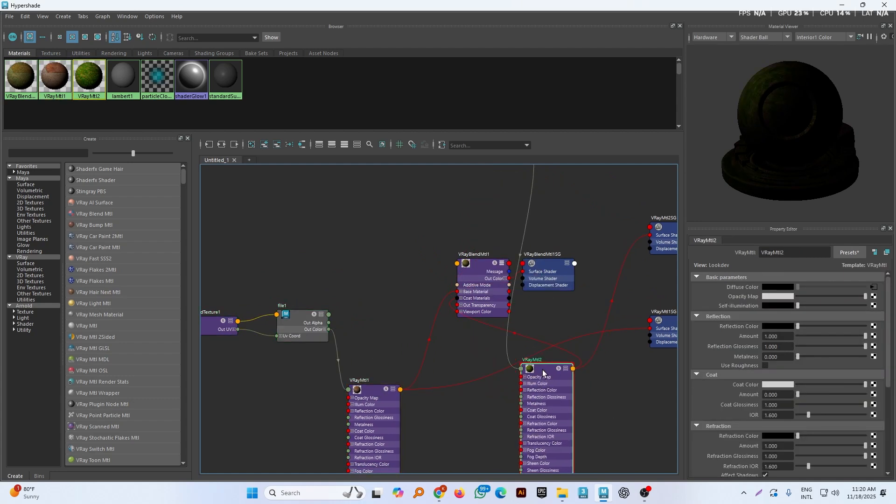
# Place VRayMtl1SG beside VRayMtl1, move VRayMtl2SG lower in the graph, and set VRayMtl2 to the right of the blend nodes.
pyautogui.keyDown('alt'); pyautogui.moveTo(617, 394); pyautogui.dragTo(501, 372, button='middle'); pyautogui.keyUp('alt')
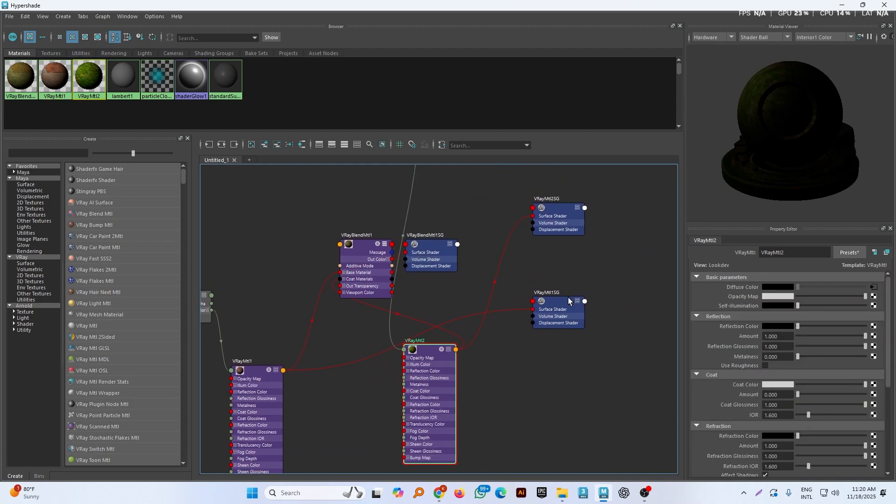
pyautogui.moveTo(569, 301); pyautogui.dragTo(370, 399)
pyautogui.moveTo(566, 211); pyautogui.dragTo(541, 396)
pyautogui.moveTo(419, 348); pyautogui.dragTo(566, 219)
pyautogui.keyDown('alt'); pyautogui.moveTo(526, 284); pyautogui.dragTo(485, 330, button='middle'); pyautogui.keyUp('alt')
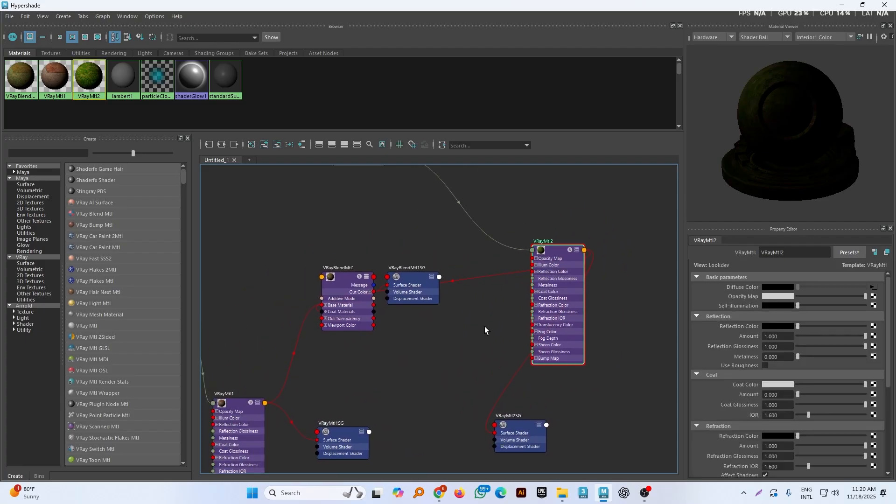
# Restore the Hypershade to a floating window and position it over the viewport with the blend network in view.
pyautogui.moveTo(541, 5); pyautogui.dragTo(563, 287)
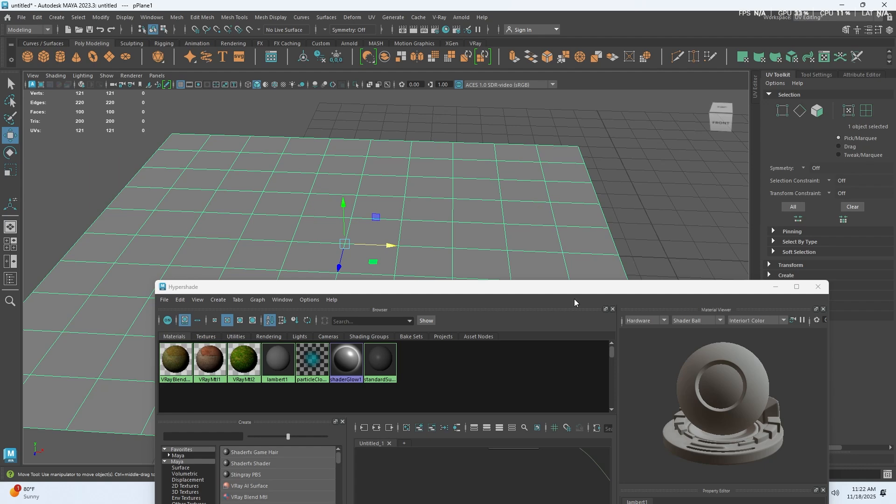
pyautogui.moveTo(574, 289); pyautogui.dragTo(698, 180)
pyautogui.scroll(-3, 577, 393)
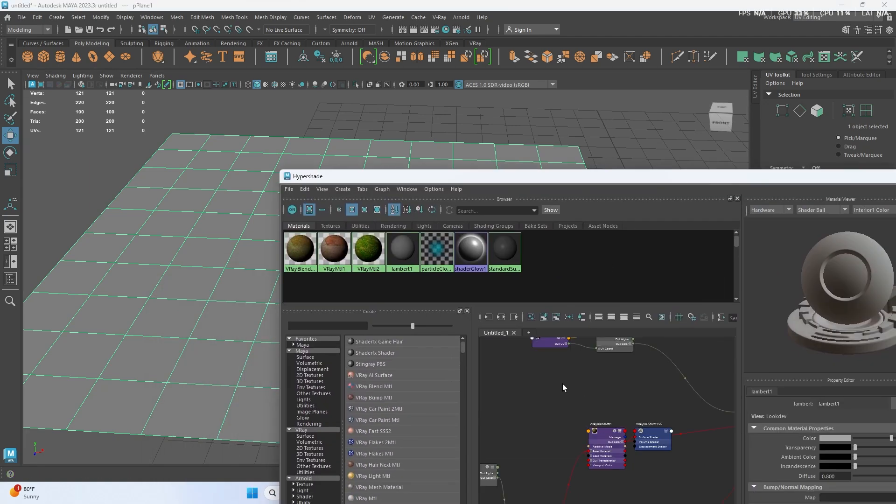
pyautogui.keyDown('alt'); pyautogui.moveTo(562, 383); pyautogui.dragTo(514, 423, button='middle'); pyautogui.keyUp('alt')
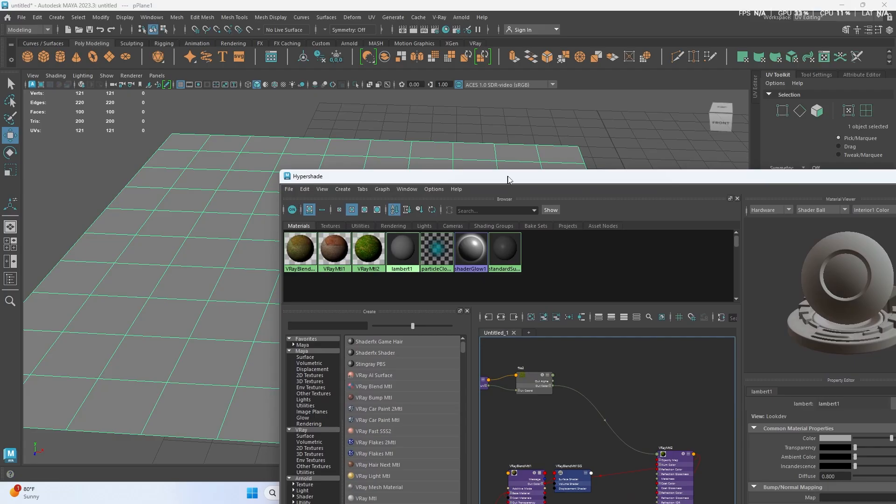
pyautogui.moveTo(537, 183); pyautogui.dragTo(413, 99)
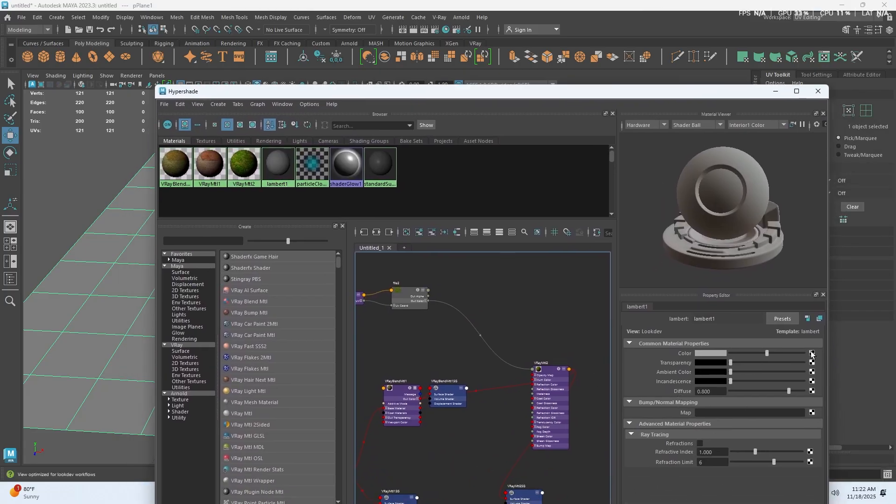
# Examine the image file assigned to VRayMtl2's diffuse texture.
pyautogui.click(446, 372)
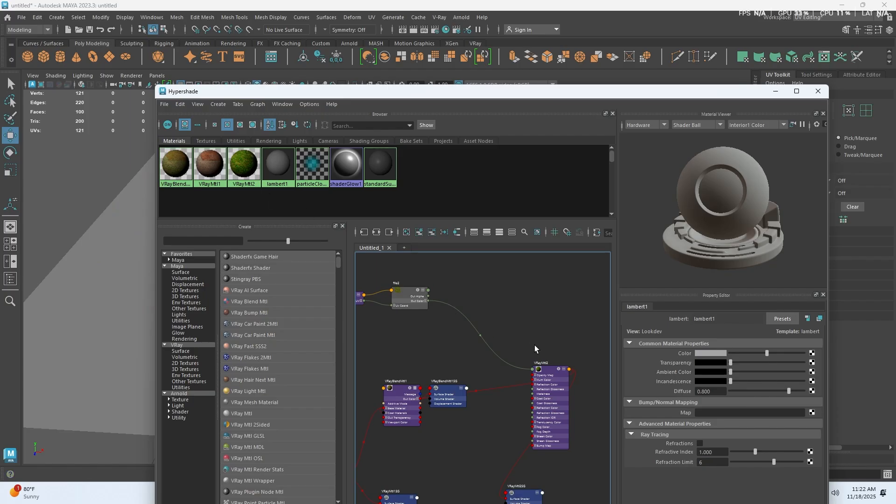
pyautogui.keyDown('alt'); pyautogui.moveTo(533, 345); pyautogui.dragTo(550, 307, button='middle'); pyautogui.keyUp('alt')
pyautogui.click(570, 319)
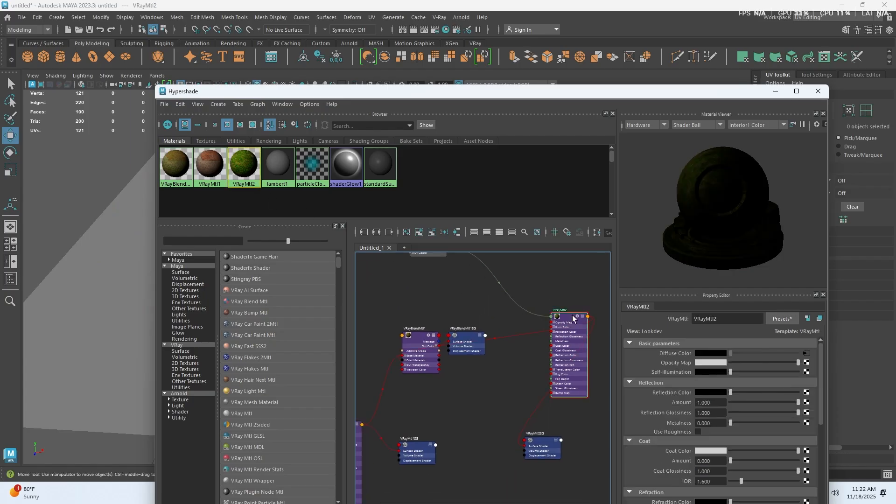
pyautogui.click(805, 353)
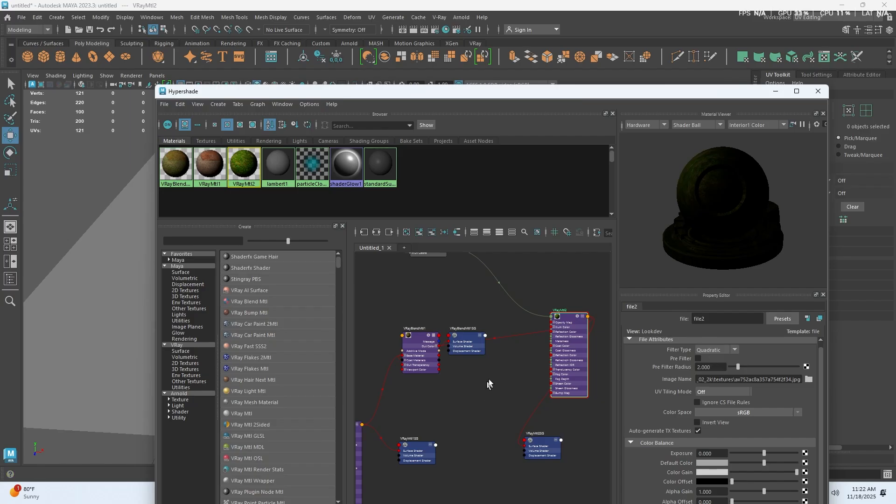
pyautogui.click(558, 313)
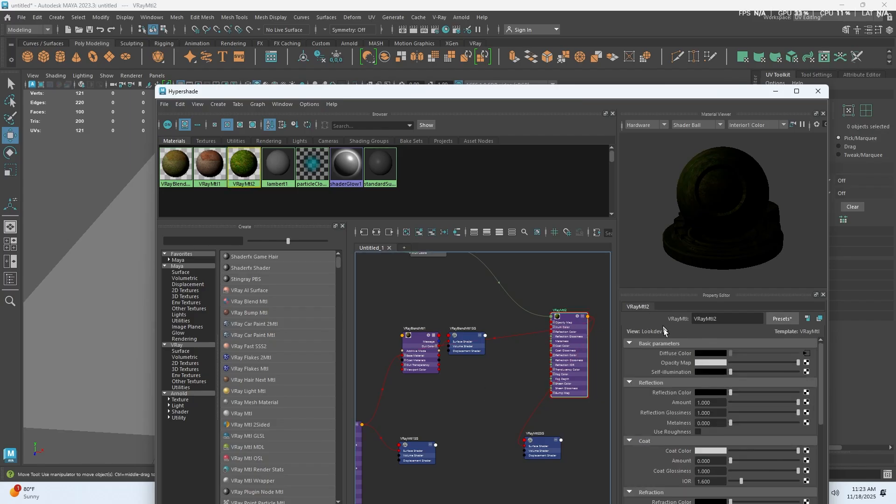
pyautogui.click(806, 353)
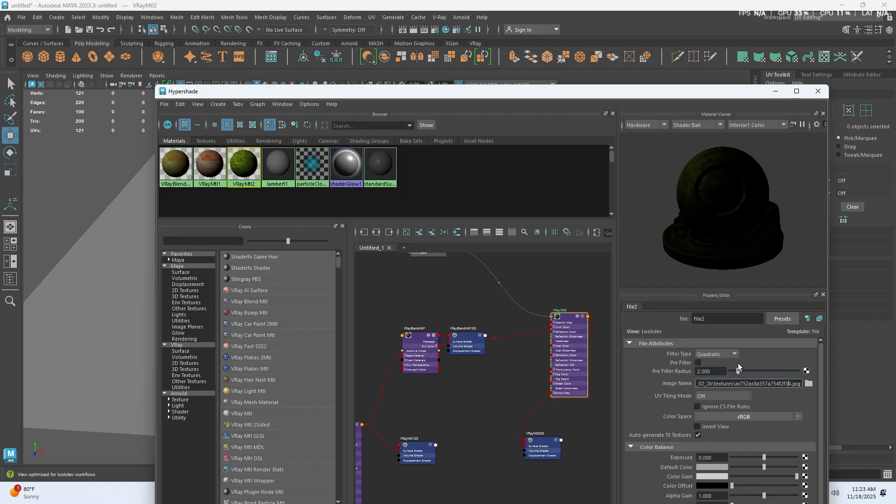
# Close and reopen the Hypershade, and place its window back over the viewport with all its areas accessible.
pyautogui.moveTo(634, 96); pyautogui.dragTo(504, 191)
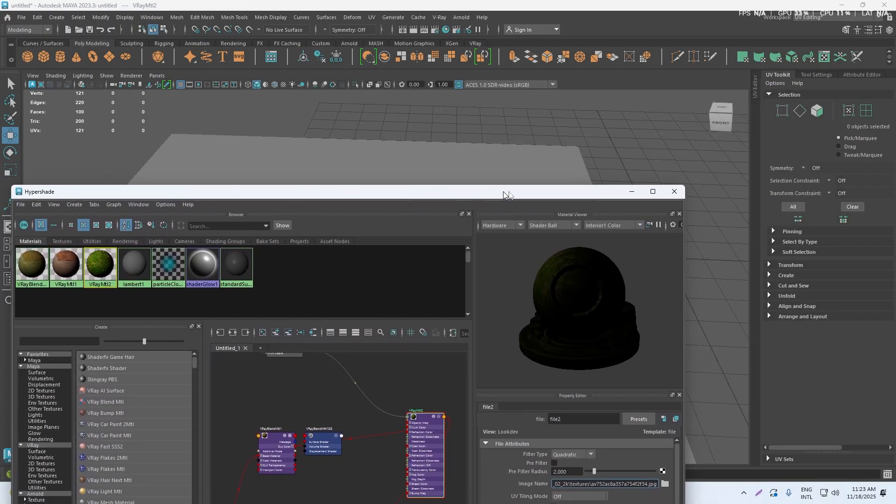
pyautogui.click(675, 192)
pyautogui.click(445, 29)
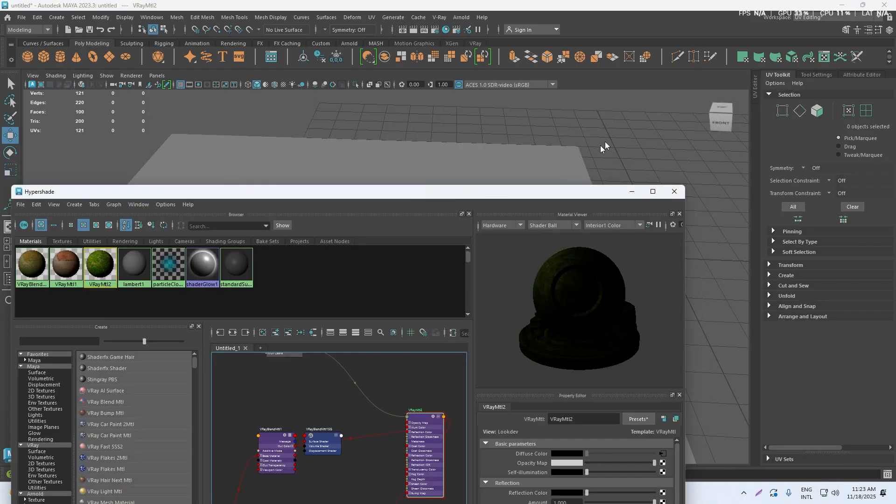
pyautogui.moveTo(474, 189); pyautogui.dragTo(648, 101)
# Add a File texture to the Blend Amount of VRayBlendMtl1's first coat material.
pyautogui.scroll(8, 517, 349)
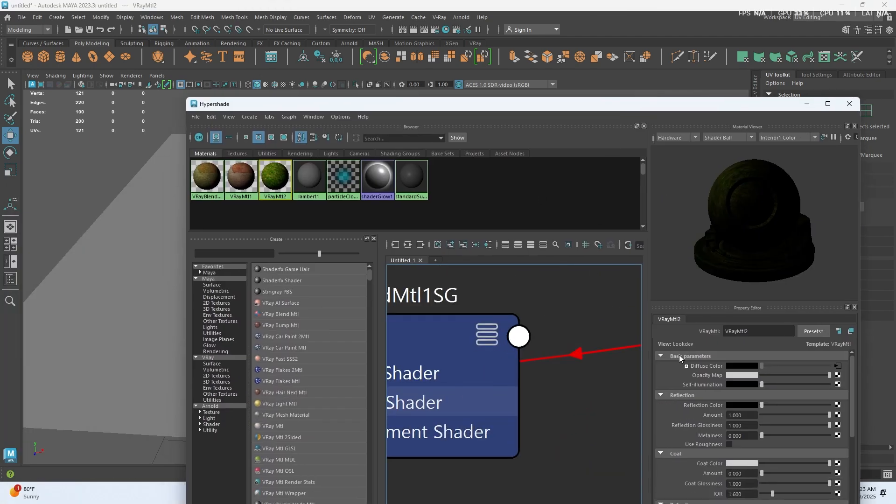
pyautogui.scroll(-6, 607, 375)
pyautogui.keyDown('alt'); pyautogui.moveTo(489, 390); pyautogui.dragTo(552, 367, button='middle'); pyautogui.keyUp('alt')
pyautogui.click(552, 370)
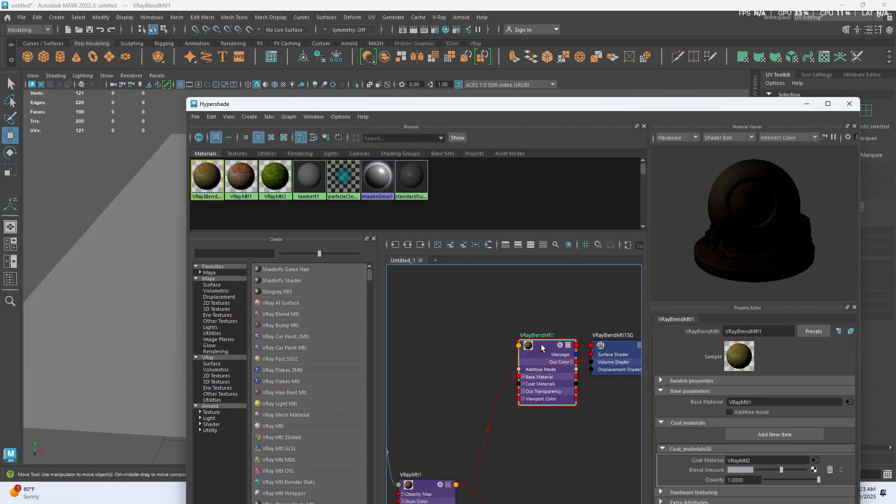
pyautogui.moveTo(552, 370)
pyautogui.mouseDown()
pyautogui.moveTo(537, 315)
pyautogui.moveTo(539, 373)
pyautogui.mouseUp()
pyautogui.keyDown('alt'); pyautogui.moveTo(524, 347); pyautogui.dragTo(473, 324, button='middle'); pyautogui.keyUp('alt')
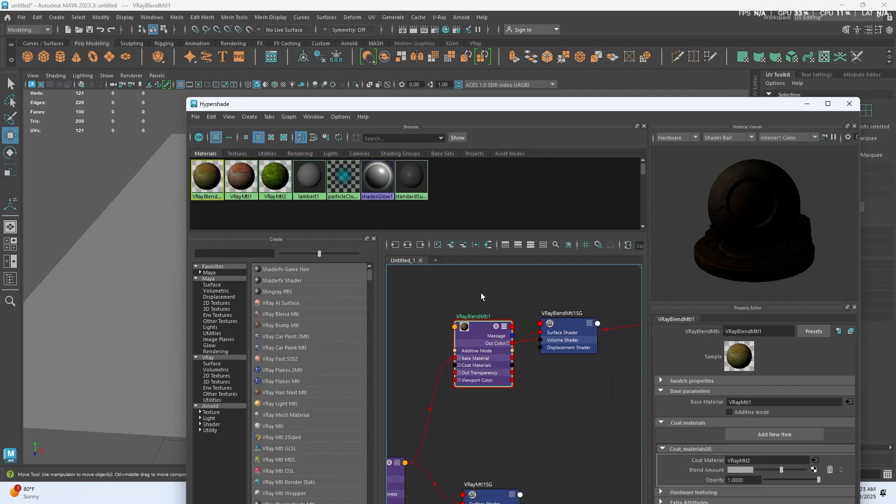
pyautogui.click(813, 469)
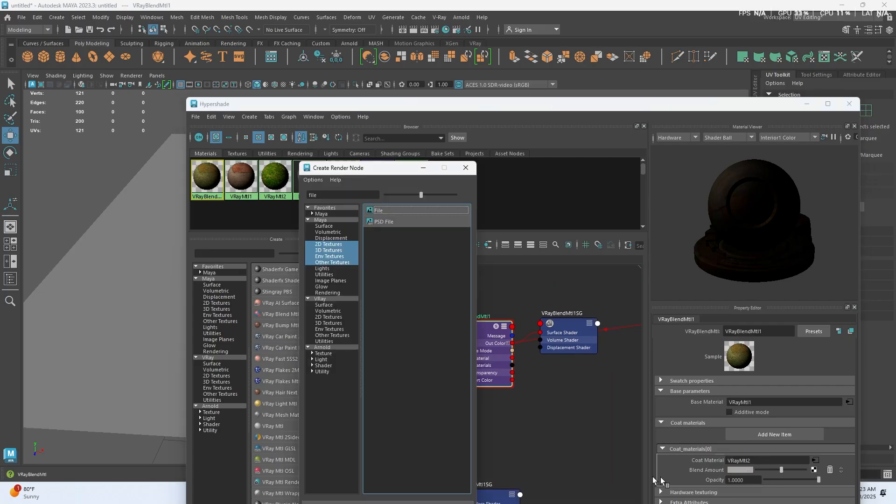
pyautogui.click(372, 213)
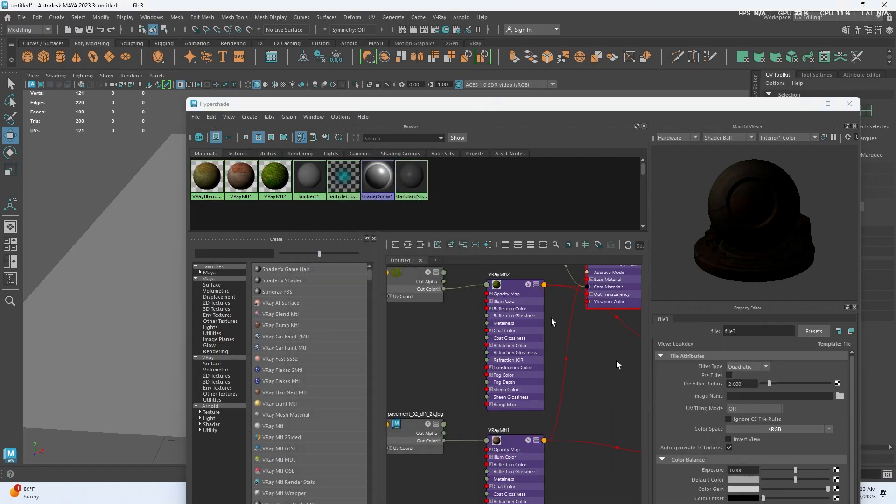
# Browse for the blend amount texture's image in the asphalt_02_2k textures folder and preview the asphalt maps.
pyautogui.click(838, 394)
pyautogui.moveTo(577, 217); pyautogui.dragTo(298, 211)
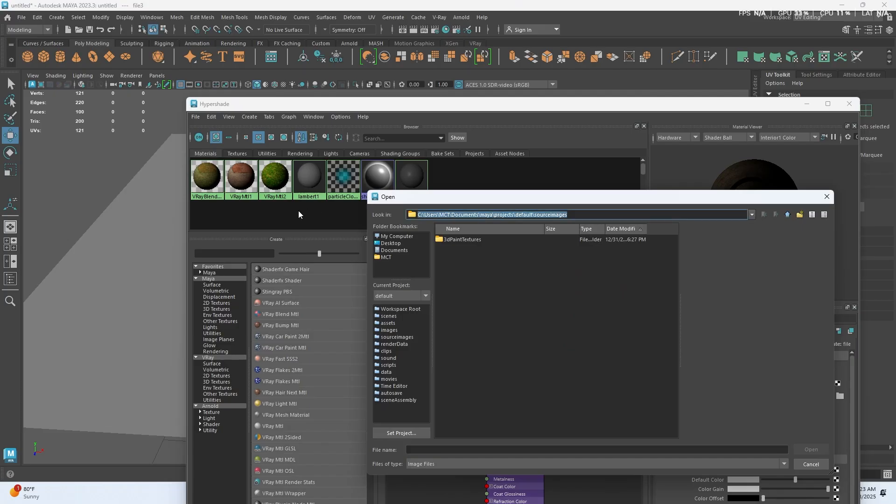
pyautogui.hotkey('ctrl', 'v')
pyautogui.press('Return')
pyautogui.click(482, 249)
pyautogui.click(483, 257)
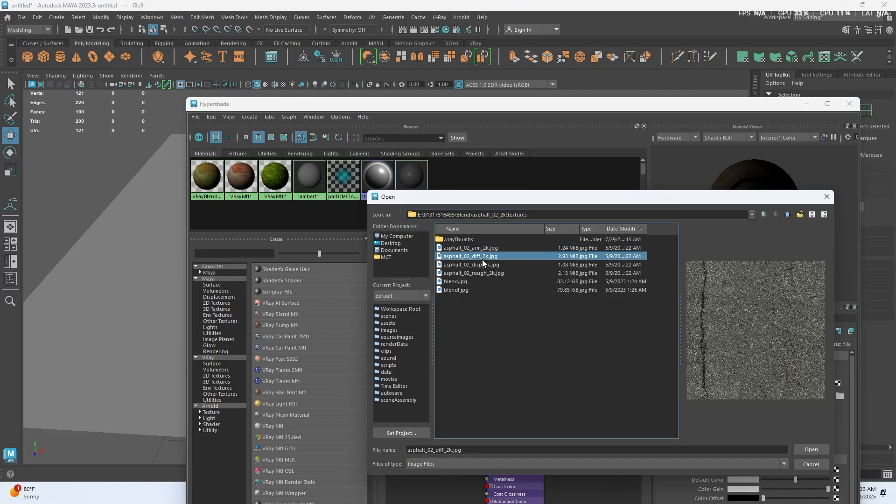
pyautogui.click(485, 265)
# Load blend.jpg from the pavement_02_2k textures folder as the blend amount texture's image.
pyautogui.click(788, 215)
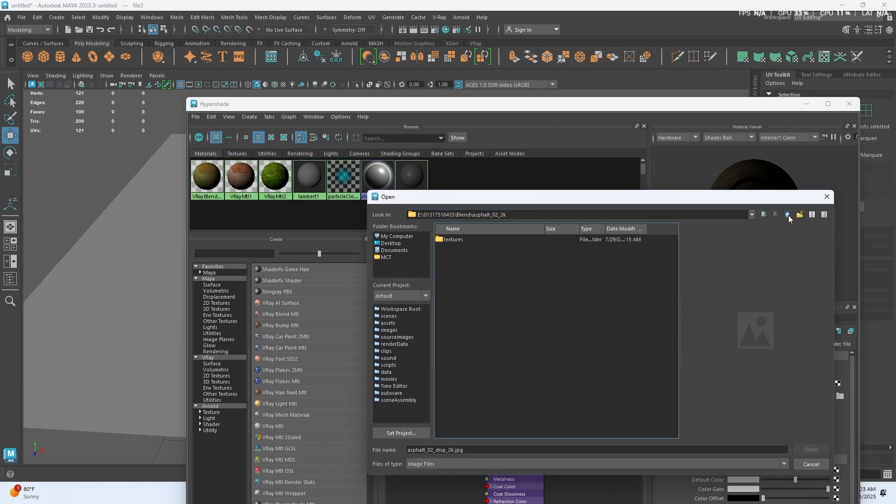
pyautogui.click(788, 215)
pyautogui.doubleClick(472, 247)
pyautogui.doubleClick(458, 239)
pyautogui.click(465, 264)
pyautogui.click(467, 296)
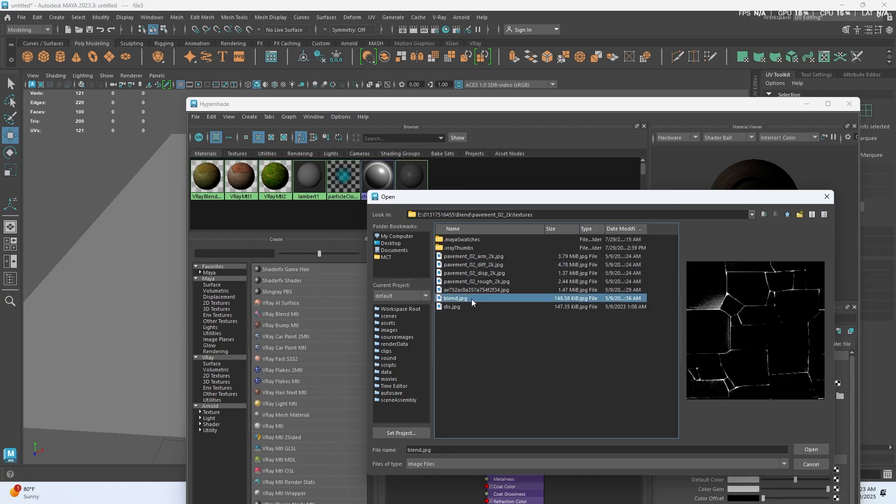
pyautogui.click(458, 306)
pyautogui.click(459, 298)
pyautogui.click(464, 289)
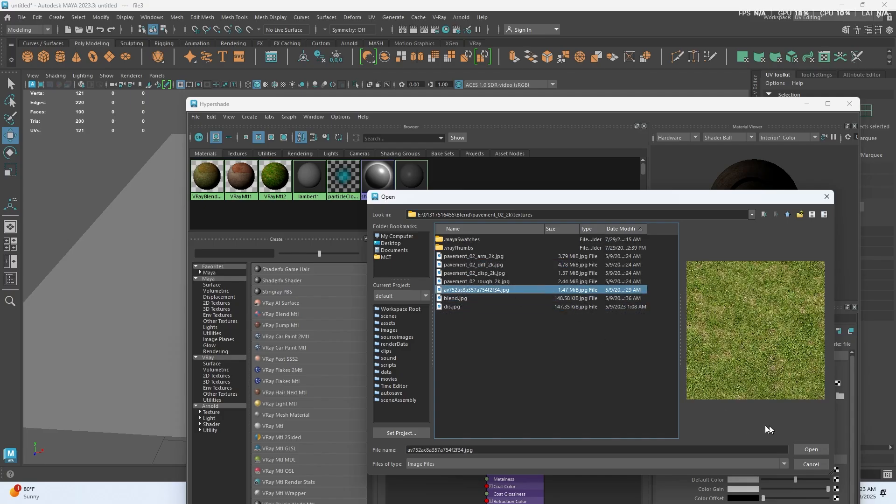
pyautogui.click(466, 299)
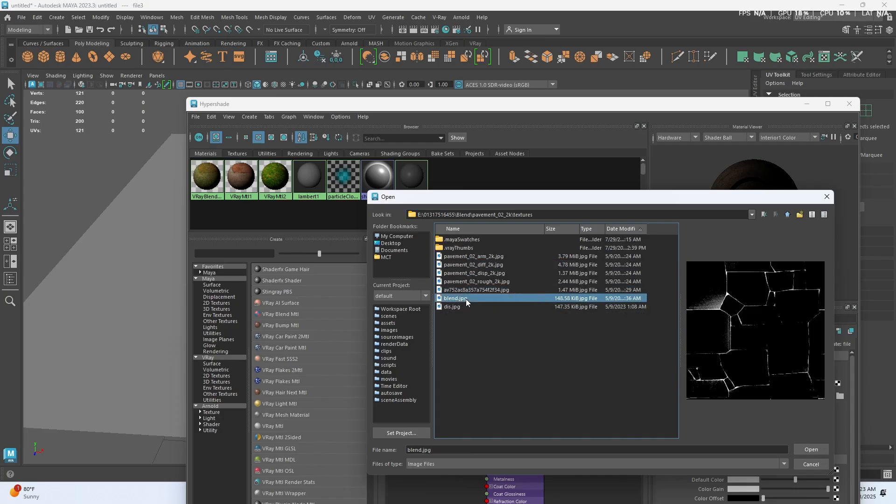
pyautogui.click(812, 449)
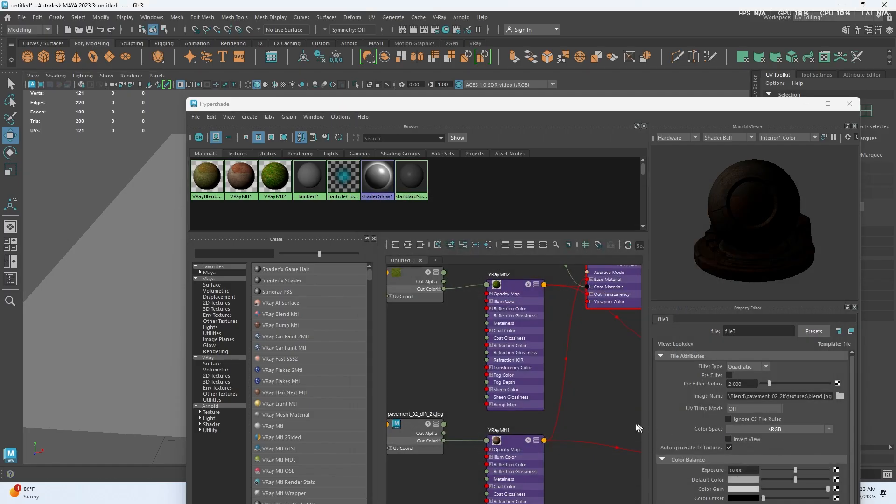
# Examine the image paths of the blend amount texture and of VRayMtl2's diffuse texture.
pyautogui.keyDown('alt'); pyautogui.moveTo(590, 394); pyautogui.dragTo(568, 394, button='middle'); pyautogui.keyUp('alt')
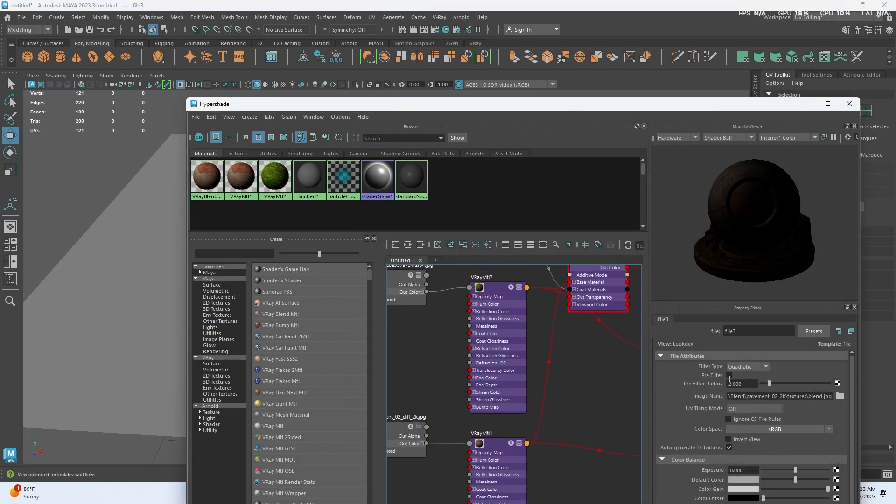
pyautogui.moveTo(787, 397); pyautogui.dragTo(695, 400)
pyautogui.moveTo(494, 301); pyautogui.dragTo(501, 303)
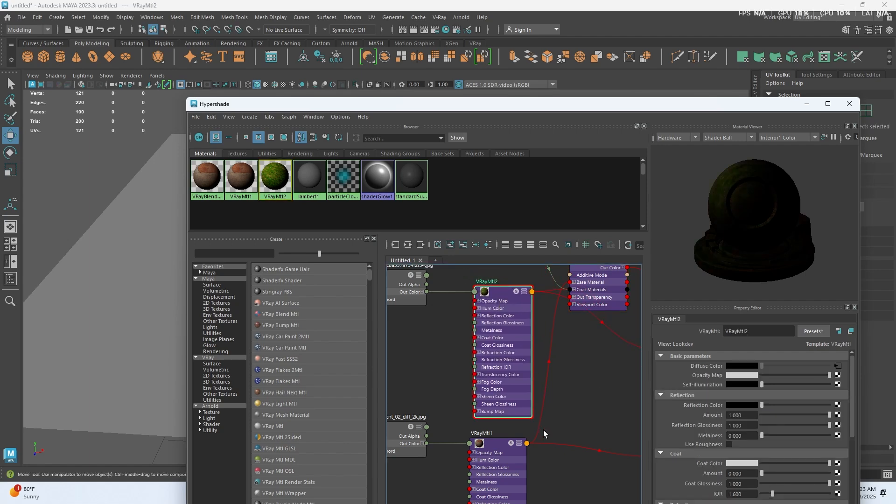
pyautogui.scroll(-4, 544, 431)
pyautogui.keyDown('alt'); pyautogui.moveTo(553, 427); pyautogui.dragTo(533, 417, button='middle'); pyautogui.keyUp('alt')
pyautogui.scroll(4, 486, 379)
pyautogui.scroll(4, 487, 378)
pyautogui.keyDown('alt'); pyautogui.moveTo(486, 379); pyautogui.dragTo(438, 416, button='middle'); pyautogui.keyUp('alt')
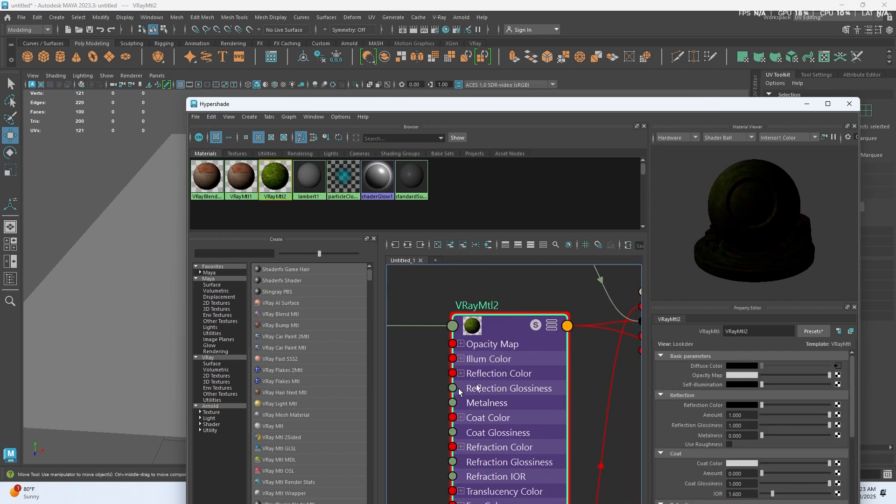
pyautogui.click(839, 367)
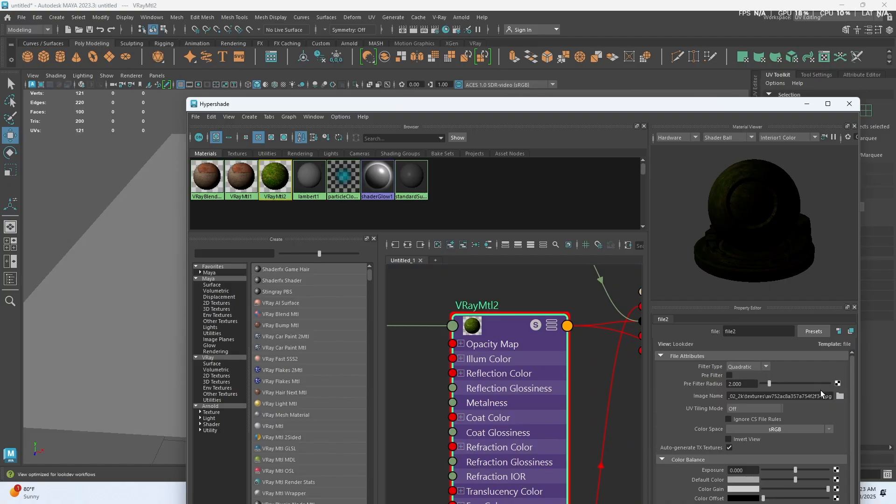
pyautogui.moveTo(823, 395); pyautogui.dragTo(675, 389)
pyautogui.click(604, 402)
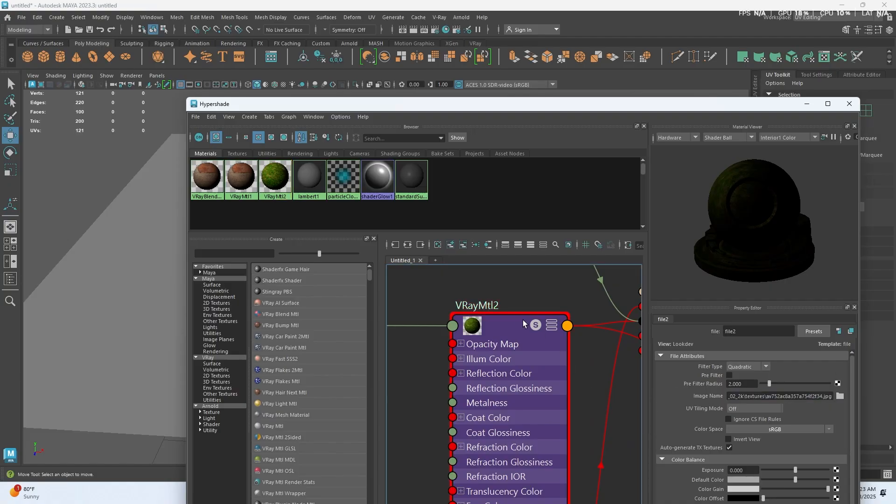
# Review how VRayMtl2 and the blend amount texture connect to VRayBlendMtl1 in the graph.
pyautogui.click(522, 322)
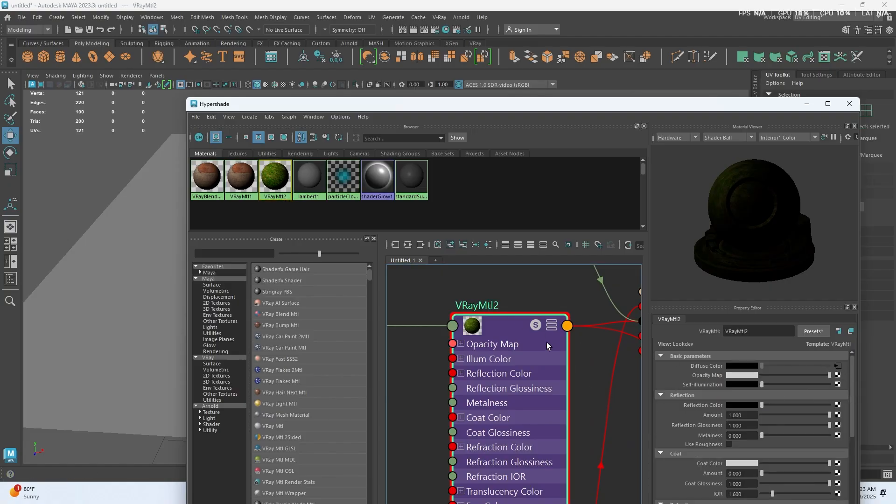
pyautogui.press('a')
pyautogui.click(541, 309)
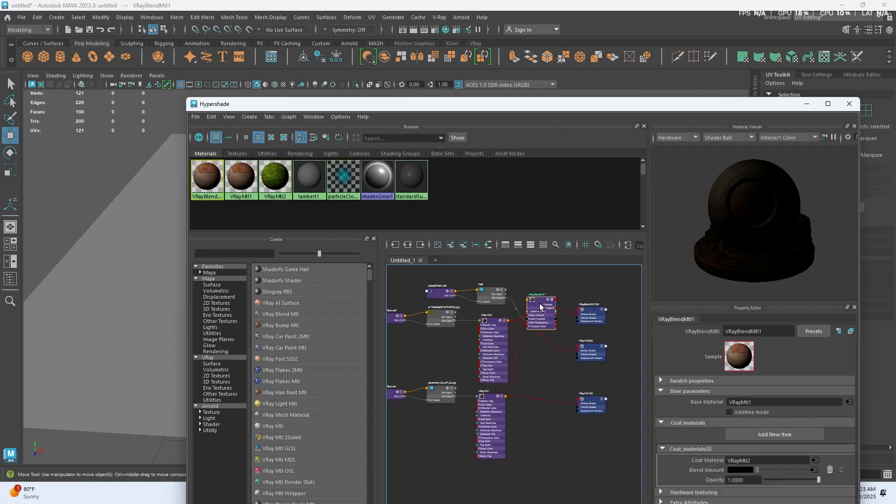
pyautogui.scroll(2, 492, 322)
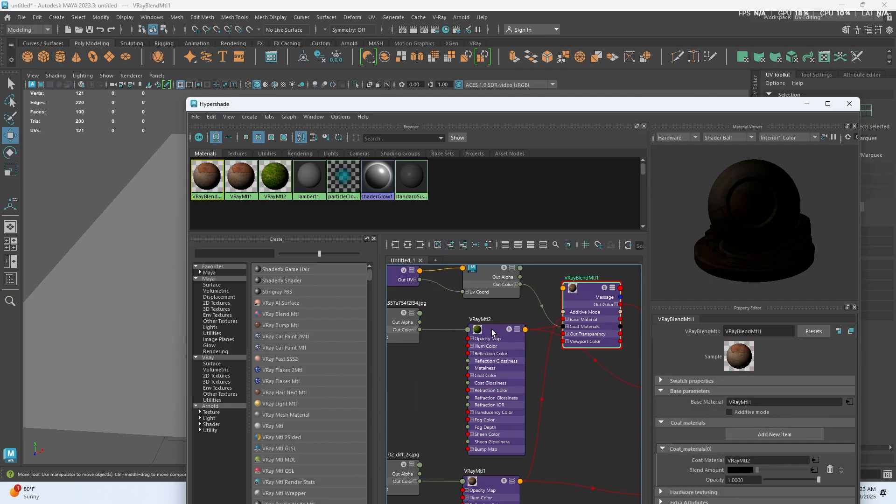
pyautogui.scroll(4, 495, 320)
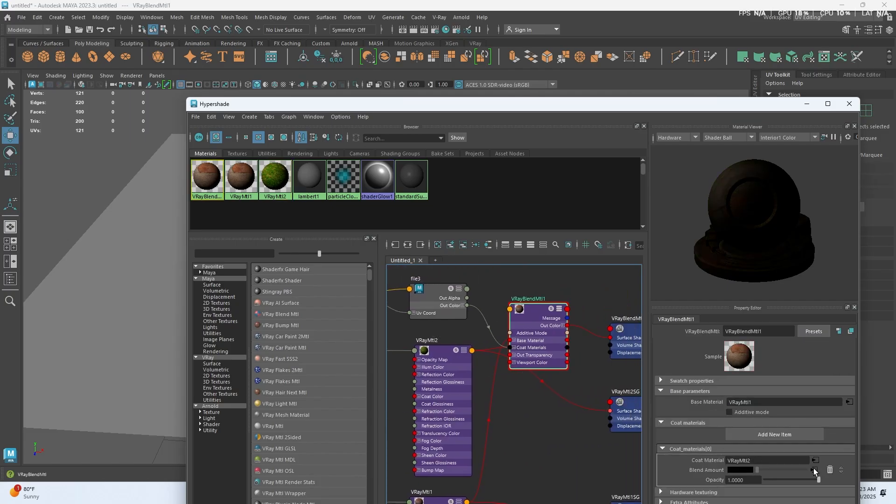
# Move the Hypershade off the large plane, assign VRayBlendMtl1 to the plane, and turn on textured display in the viewport.
pyautogui.moveTo(420, 109); pyautogui.dragTo(398, 286)
pyautogui.click(380, 264)
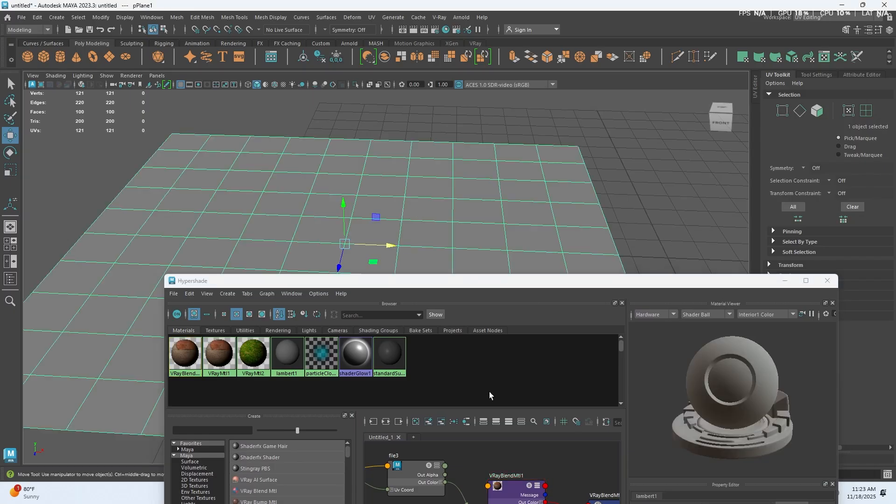
pyautogui.rightClick(204, 357)
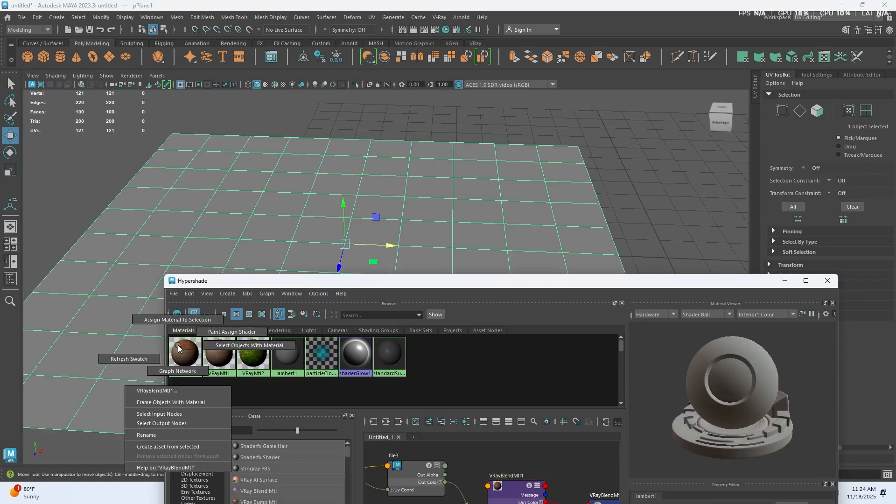
pyautogui.click(177, 309)
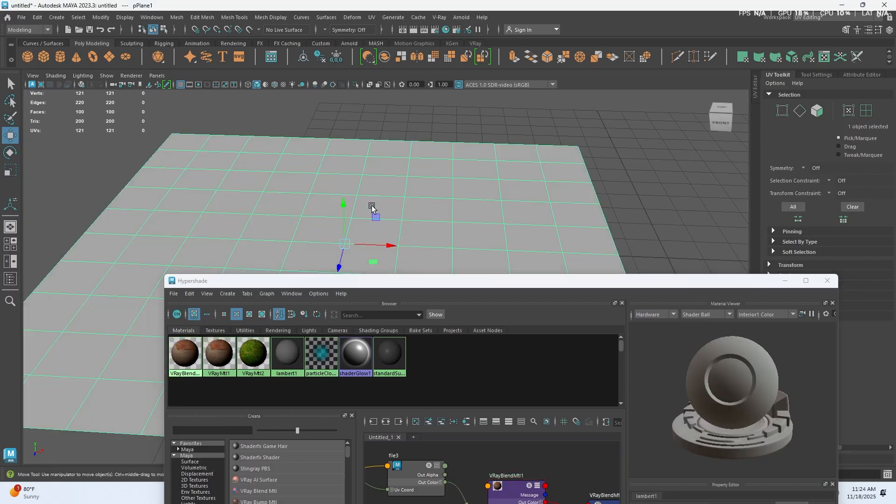
pyautogui.press('6')
# Lower the Hypershade window clear of the plane and add a V-Ray dome light to the scene.
pyautogui.moveTo(448, 282)
pyautogui.mouseDown()
pyautogui.moveTo(425, 347)
pyautogui.moveTo(440, 371)
pyautogui.mouseUp()
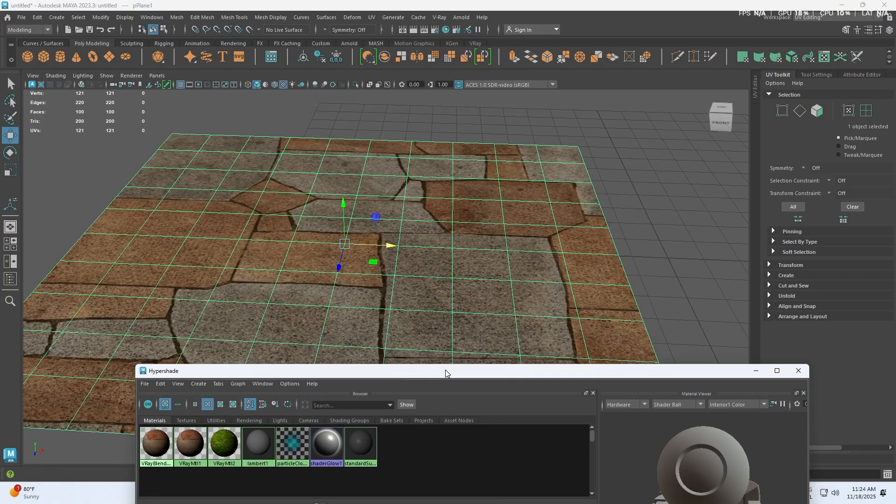
pyautogui.scroll(-5, 399, 202)
pyautogui.scroll(4, 399, 202)
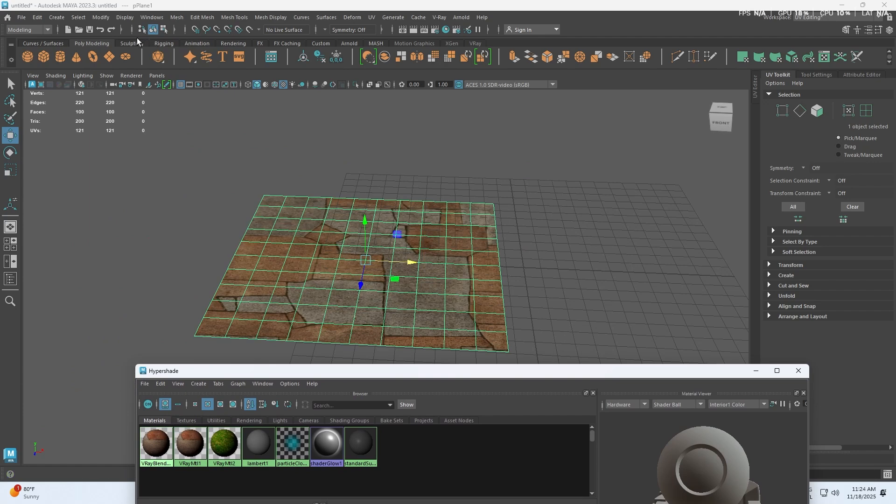
pyautogui.click(475, 43)
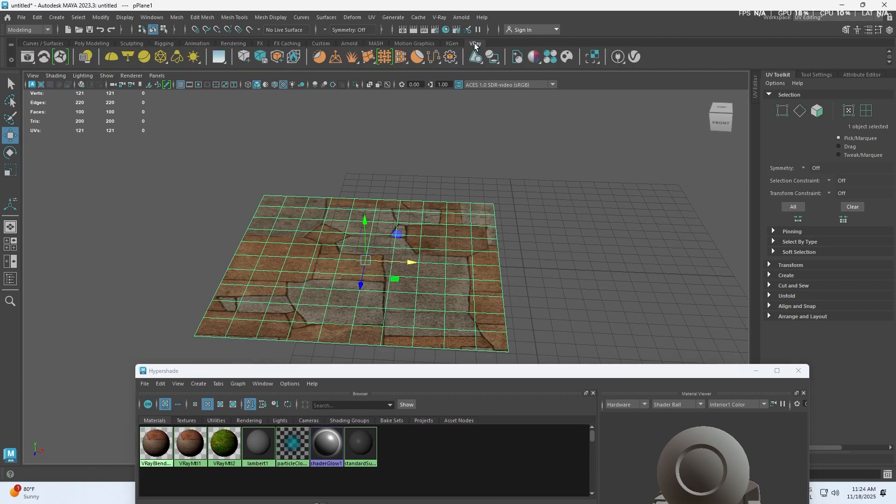
pyautogui.click(114, 59)
pyautogui.scroll(4, 361, 255)
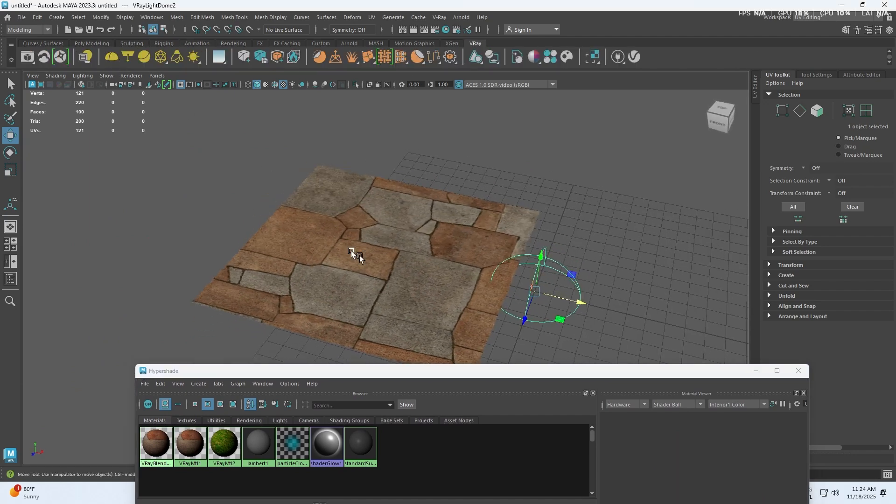
# Switch the viewport renderer to V-Ray IPR and inspect the grass along the pavement joints up close.
pyautogui.click(131, 75)
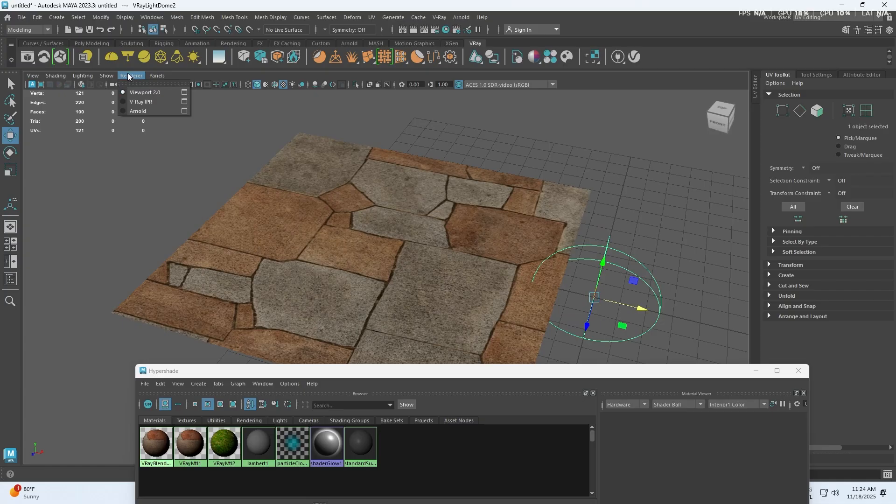
pyautogui.click(150, 101)
pyautogui.scroll(4, 397, 270)
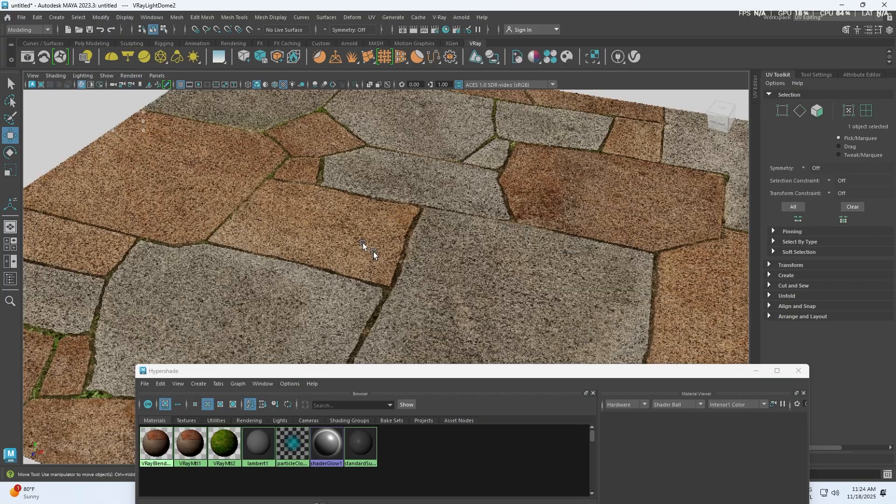
pyautogui.scroll(3, 288, 175)
pyautogui.scroll(-6, 287, 175)
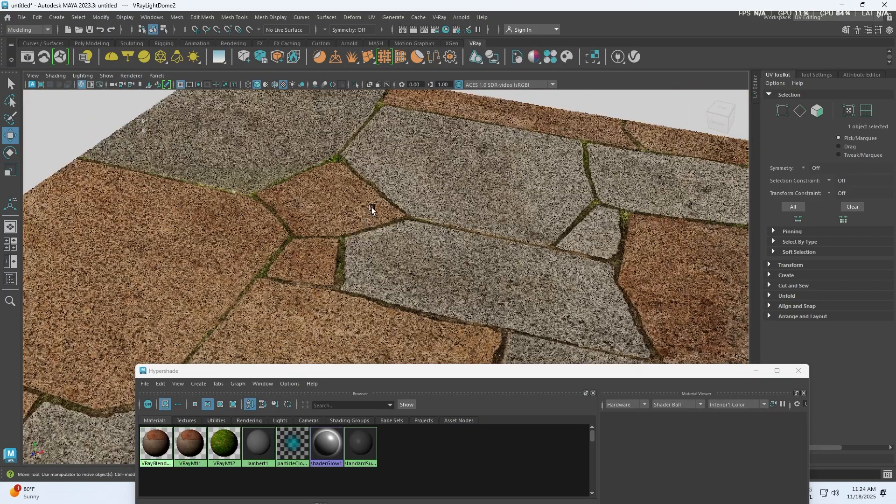
# Show the plane's blend material attributes and examine the grass image file settings behind its VRayMtl2 coat.
pyautogui.rightClick(372, 208)
pyautogui.click(365, 435)
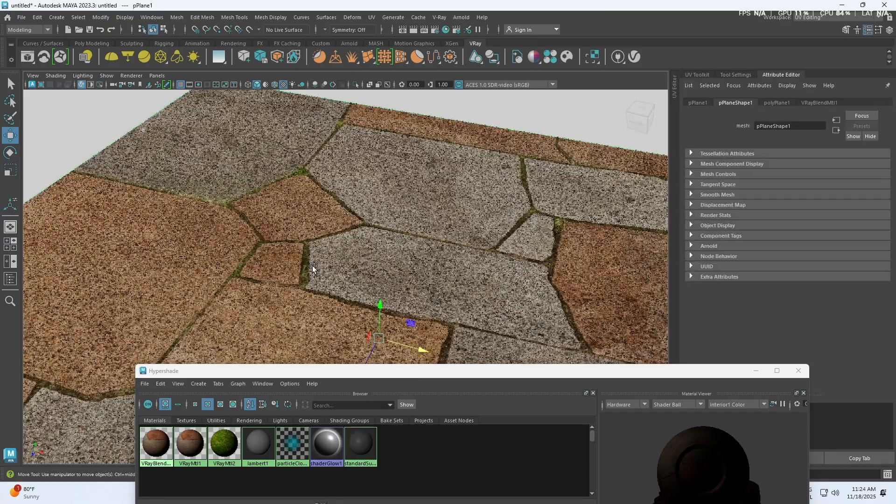
pyautogui.scroll(5, 298, 267)
pyautogui.scroll(1, 318, 270)
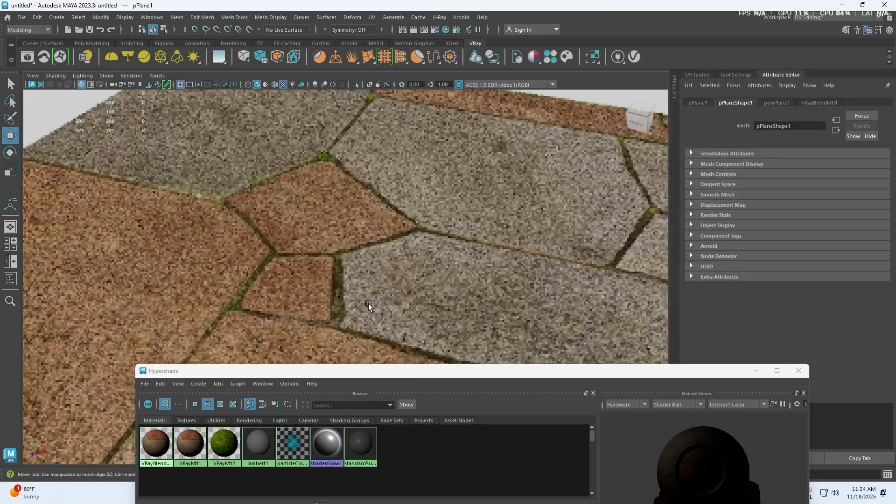
pyautogui.click(821, 102)
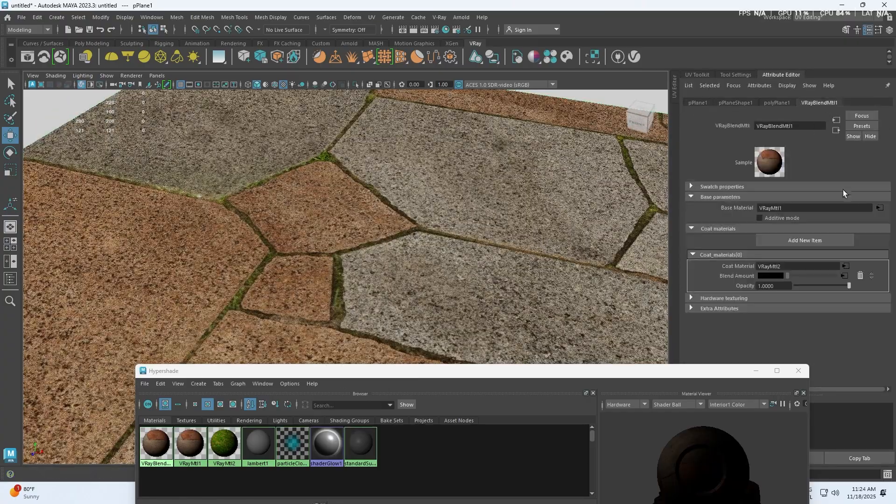
pyautogui.click(845, 265)
pyautogui.click(726, 102)
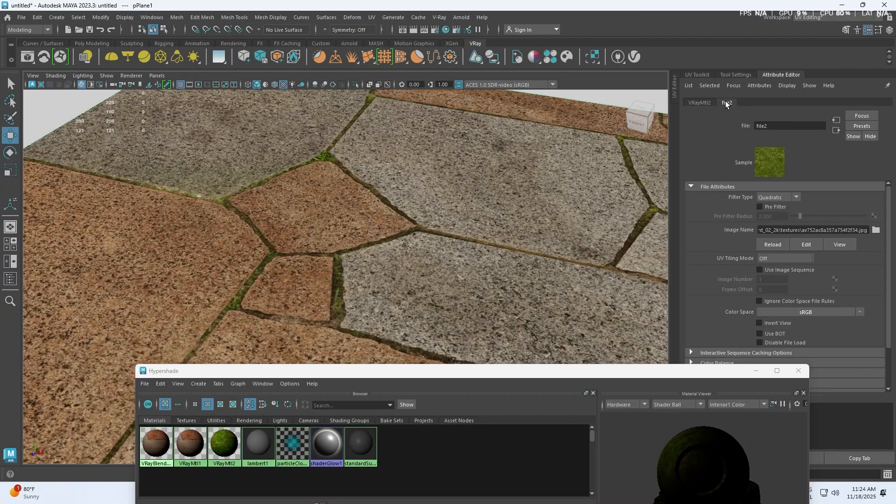
pyautogui.scroll(-2, 715, 328)
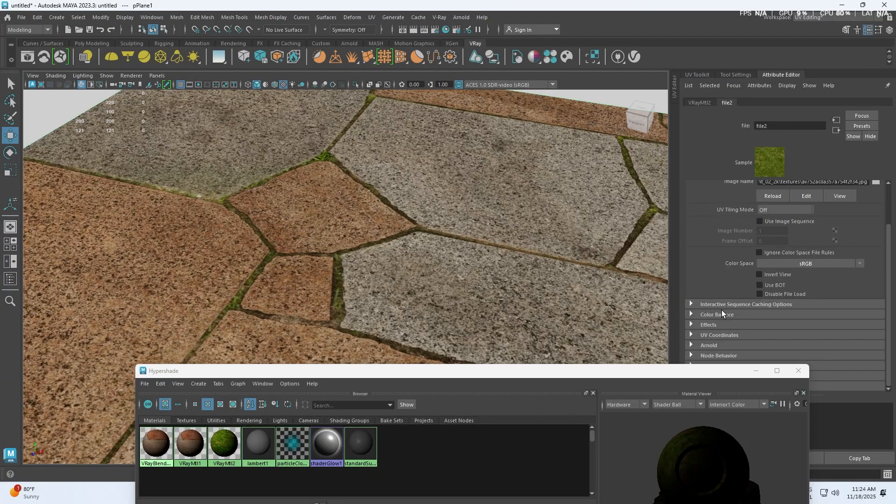
pyautogui.scroll(2, 722, 310)
pyautogui.click(704, 102)
pyautogui.click(726, 102)
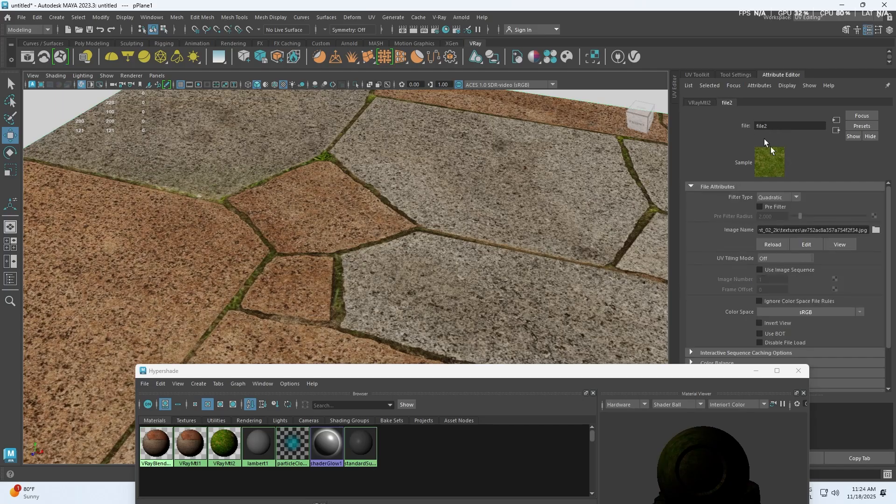
# Move the Hypershade off the attribute settings and recheck the VRayMtl2 coat's grass file texture from the plane's blend material.
pyautogui.moveTo(650, 372); pyautogui.dragTo(413, 396)
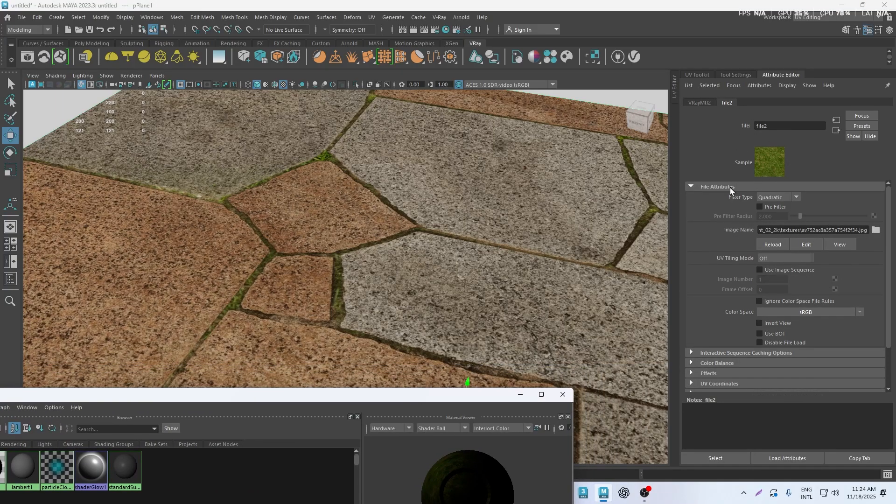
pyautogui.scroll(-1, 772, 251)
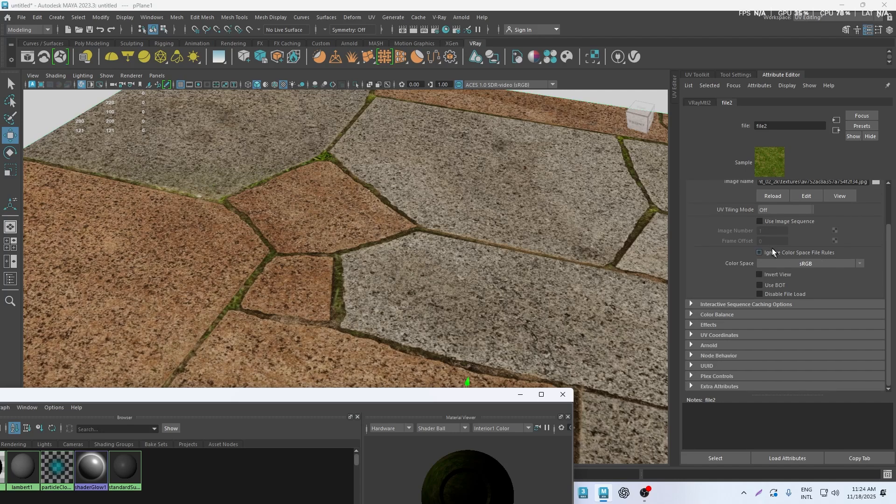
pyautogui.click(510, 219)
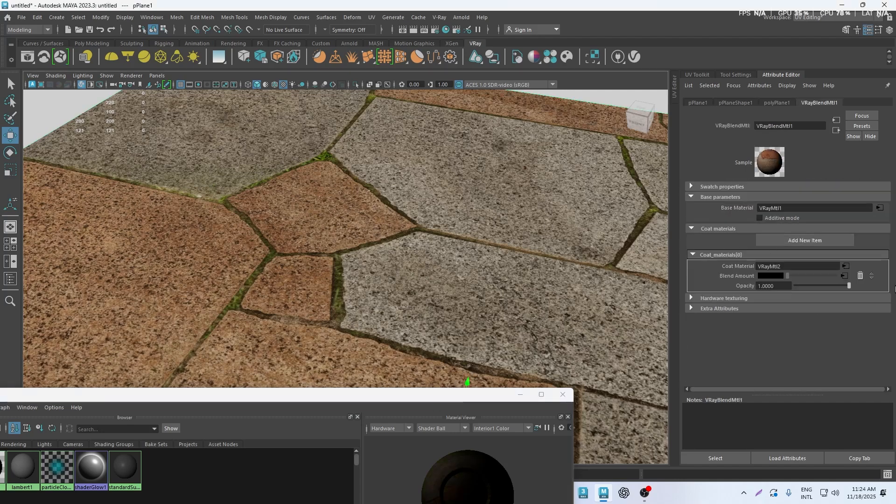
pyautogui.click(845, 267)
pyautogui.scroll(2, 820, 239)
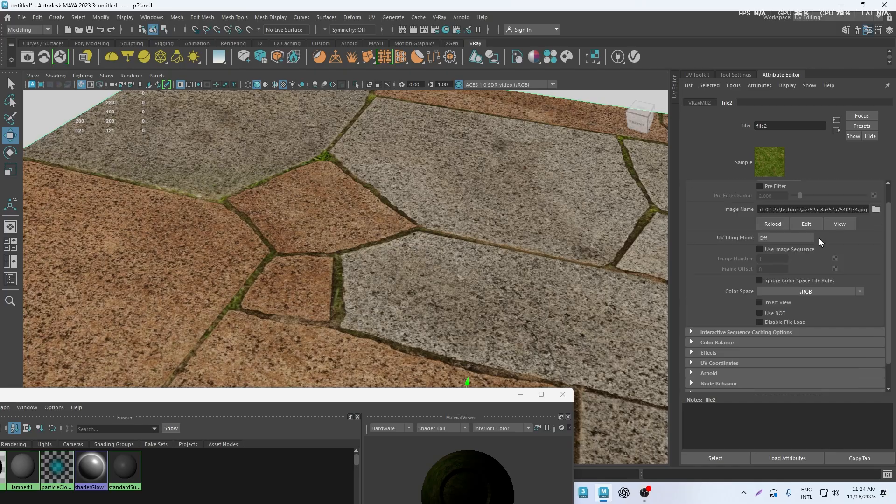
pyautogui.click(698, 102)
pyautogui.click(724, 102)
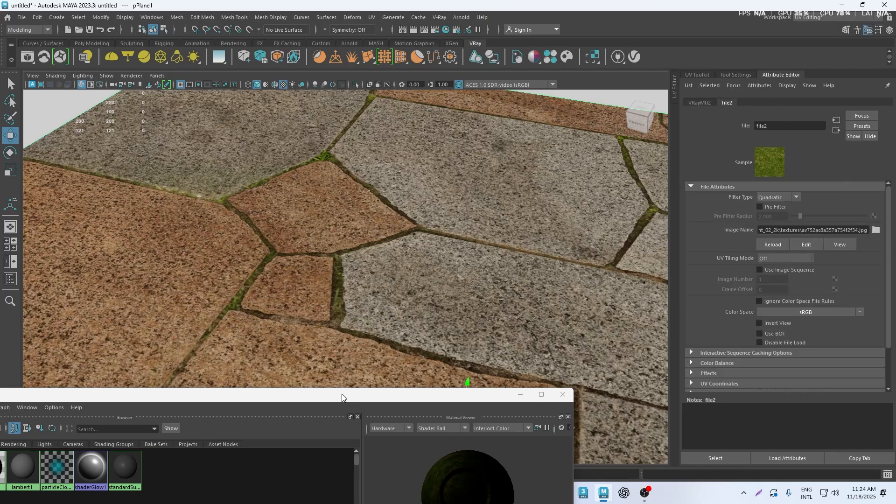
# Bring the Hypershade back into full view, spread out the grass texture nodes, and select the grass image's place2dTexture2 node.
pyautogui.moveTo(342, 396); pyautogui.dragTo(600, 69)
pyautogui.scroll(-5, 476, 262)
pyautogui.scroll(5, 473, 303)
pyautogui.keyDown('alt'); pyautogui.moveTo(483, 306); pyautogui.dragTo(480, 373, button='middle'); pyautogui.keyUp('alt')
pyautogui.moveTo(505, 285); pyautogui.dragTo(519, 260)
pyautogui.click(410, 315)
pyautogui.scroll(-2, 371, 352)
pyautogui.keyDown('alt'); pyautogui.moveTo(371, 353); pyautogui.dragTo(553, 356, button='middle'); pyautogui.keyUp('alt')
pyautogui.click(436, 325)
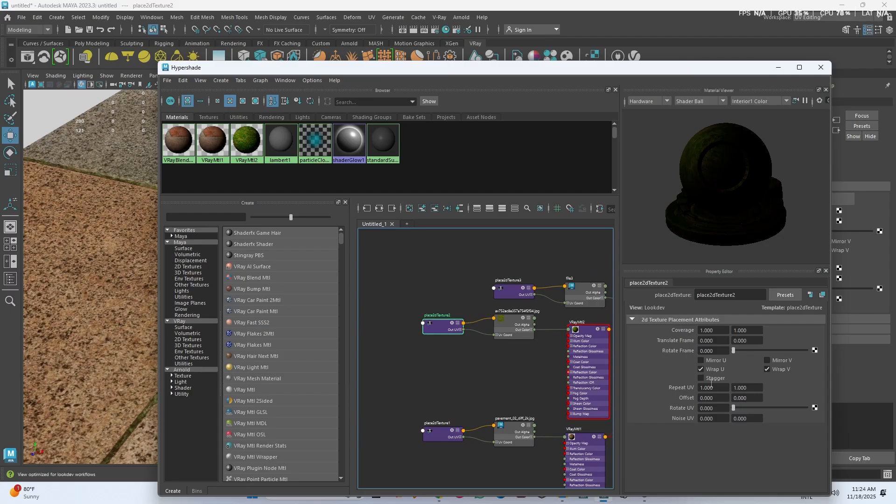
pyautogui.keyDown('alt'); pyautogui.moveTo(520, 355); pyautogui.dragTo(466, 366, button='middle'); pyautogui.keyUp('alt')
pyautogui.moveTo(464, 333); pyautogui.dragTo(473, 354)
pyautogui.moveTo(386, 339); pyautogui.dragTo(389, 352)
# Set Repeat UV of the grass texture's placement node to 3 in both directions.
pyautogui.moveTo(727, 385); pyautogui.dragTo(616, 384)
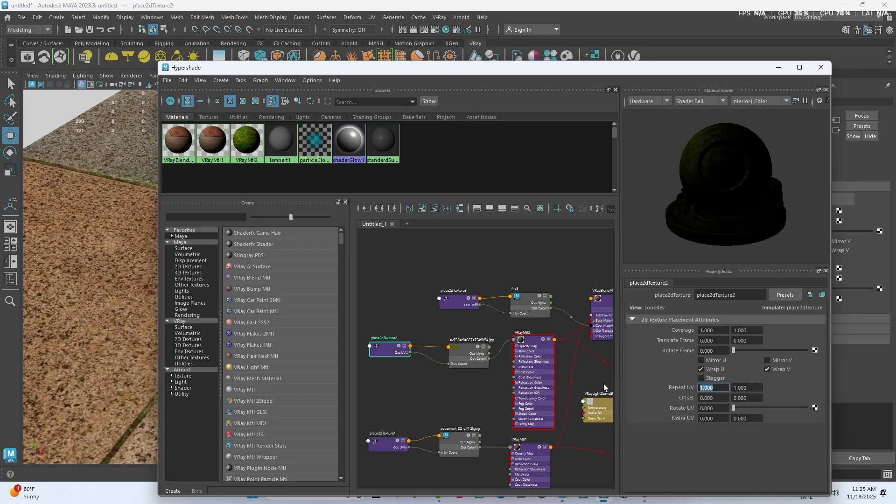
pyautogui.write('3')
pyautogui.press('Tab')
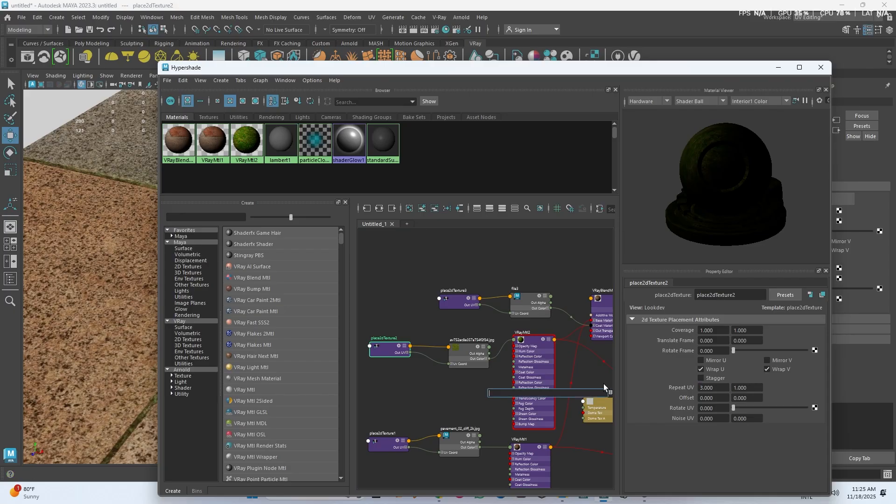
pyautogui.click(747, 387)
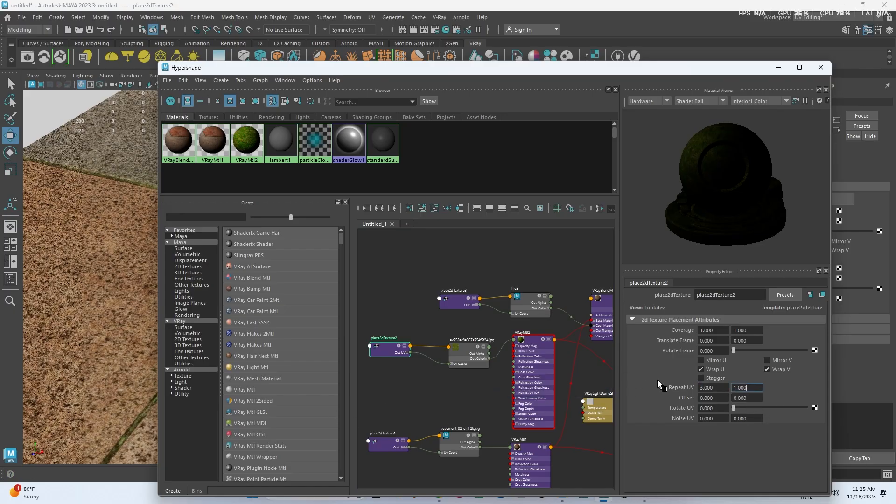
pyautogui.doubleClick(747, 387)
pyautogui.write('3')
pyautogui.press('Return')
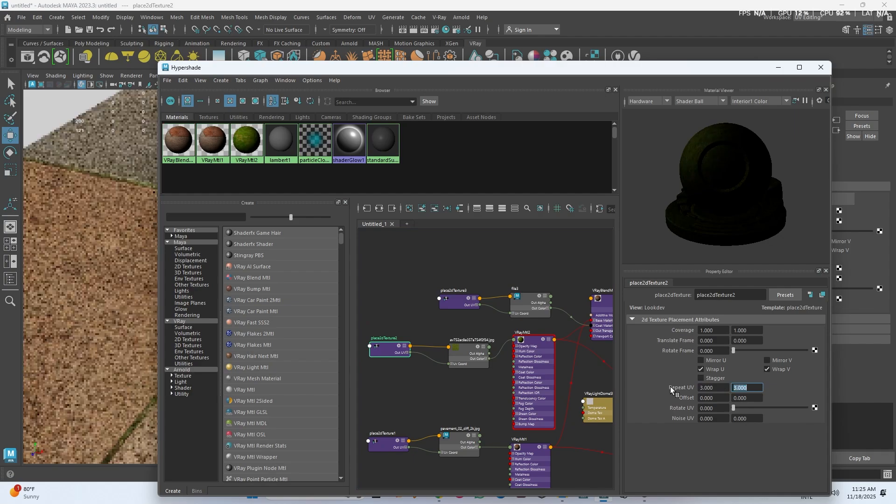
# Close the Hypershade, check the updated grass tiling on the plane, and switch the viewport renderer to Viewport 2.0.
pyautogui.moveTo(322, 67); pyautogui.dragTo(259, 337)
pyautogui.click(756, 337)
pyautogui.scroll(-5, 394, 285)
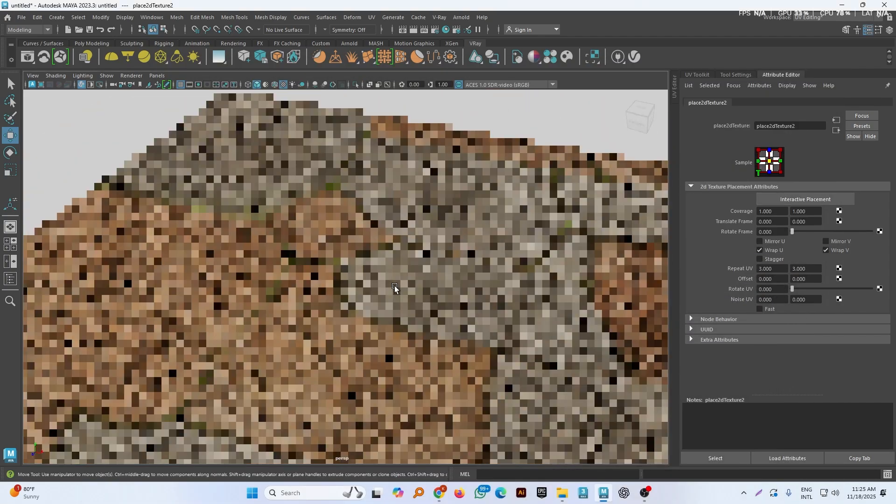
pyautogui.scroll(-3, 376, 338)
pyautogui.click(131, 75)
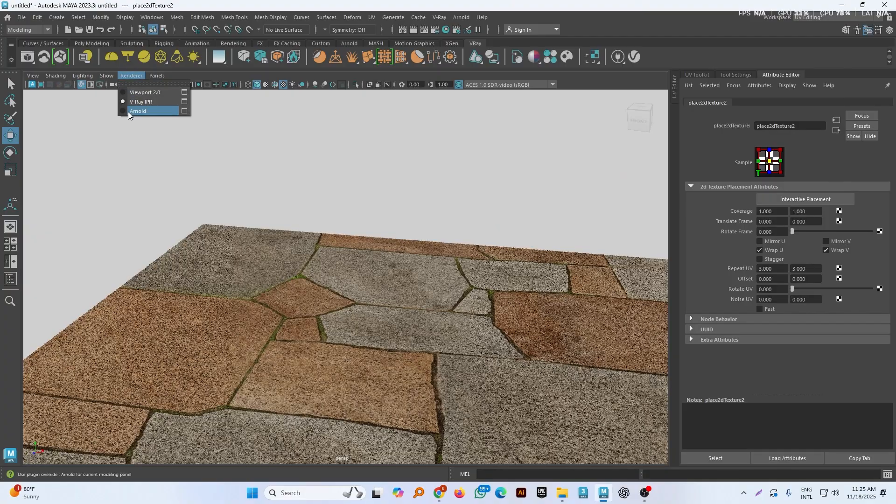
pyautogui.click(135, 92)
# Select the pavement plane and add V-Ray fur to it.
pyautogui.keyDown('alt'); pyautogui.moveTo(360, 296); pyautogui.dragTo(401, 326); pyautogui.keyUp('alt')
pyautogui.click(400, 328)
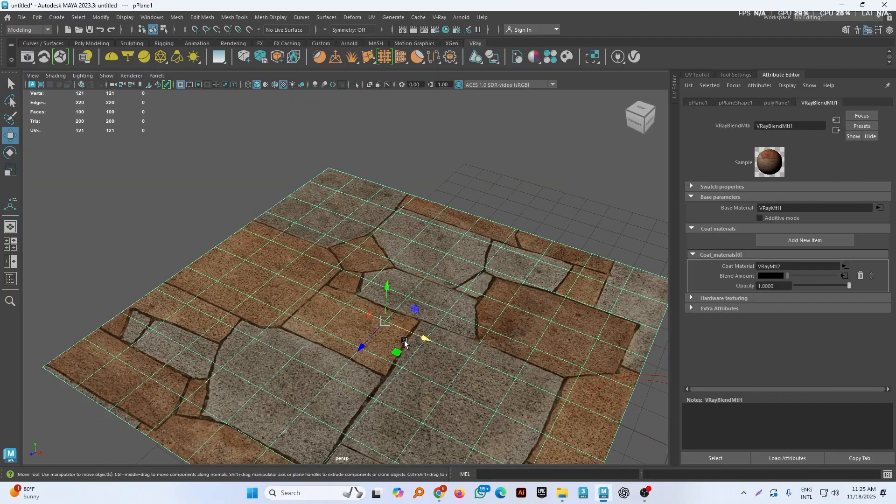
pyautogui.keyDown('alt'); pyautogui.moveTo(316, 254); pyautogui.dragTo(342, 218); pyautogui.keyUp('alt')
pyautogui.click(352, 61)
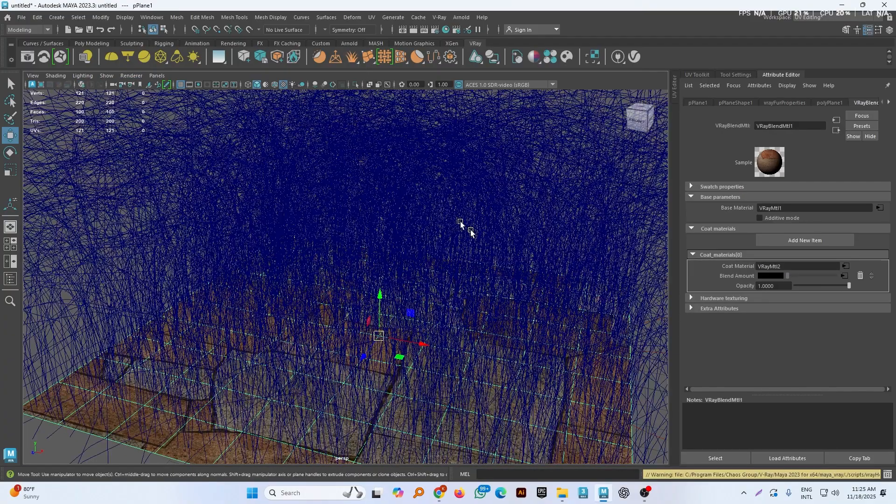
pyautogui.scroll(-3, 443, 297)
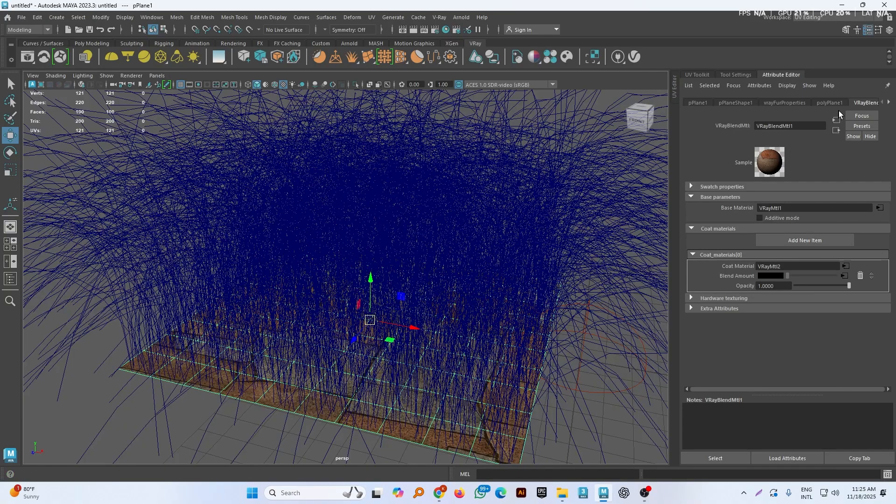
# Open the Outliner, select the fur preview object, and show its vrayFurProperties attributes.
pyautogui.click(152, 18)
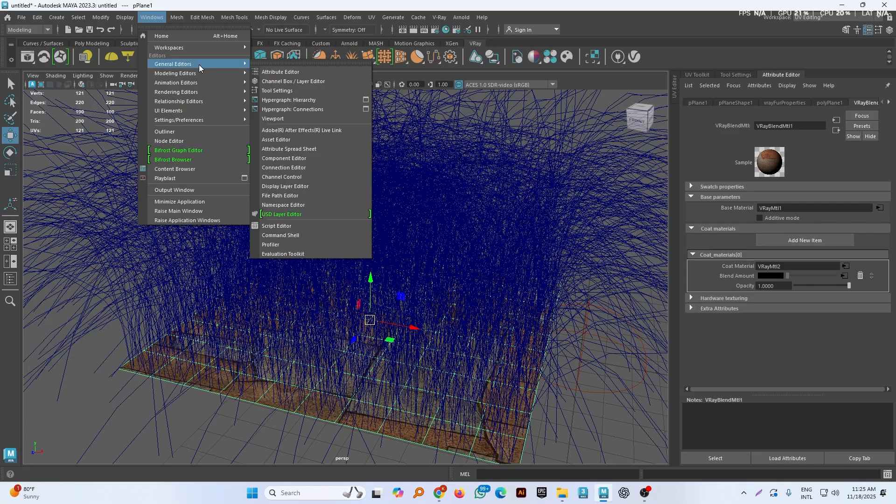
pyautogui.click(187, 132)
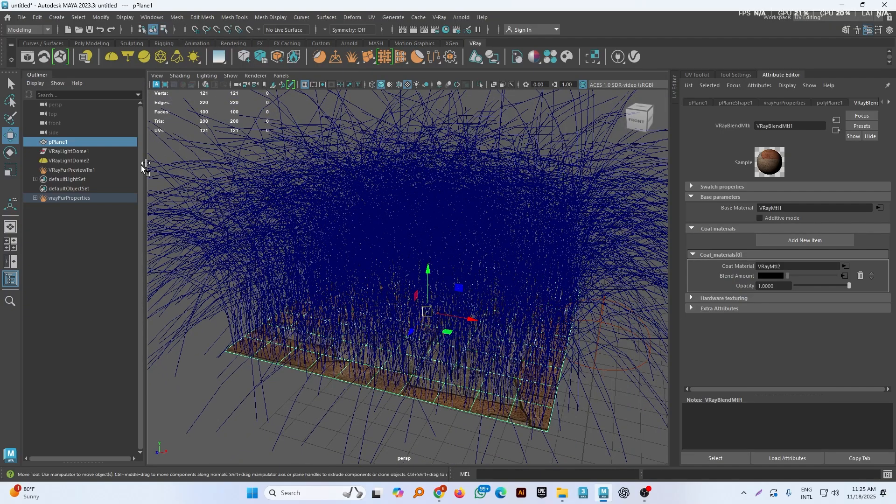
pyautogui.click(72, 170)
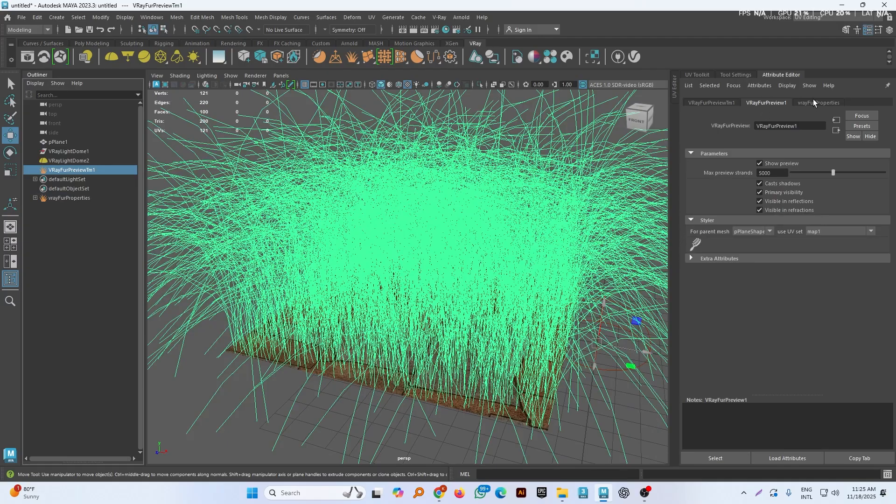
pyautogui.click(813, 102)
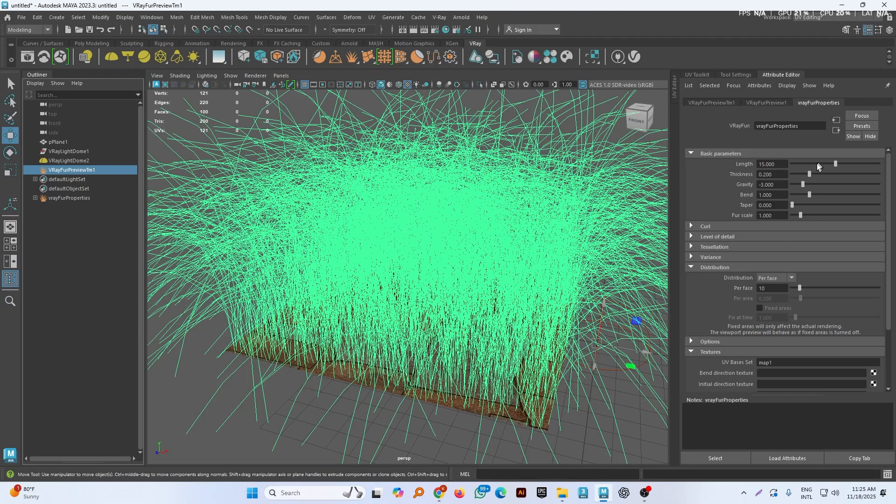
# Reduce the fur length to about 1.467 and its thickness to about 0.049.
pyautogui.moveTo(812, 161); pyautogui.dragTo(795, 165)
pyautogui.scroll(5, 502, 323)
pyautogui.keyDown('alt'); pyautogui.moveTo(502, 322); pyautogui.dragTo(472, 289); pyautogui.keyUp('alt')
pyautogui.scroll(4, 462, 352)
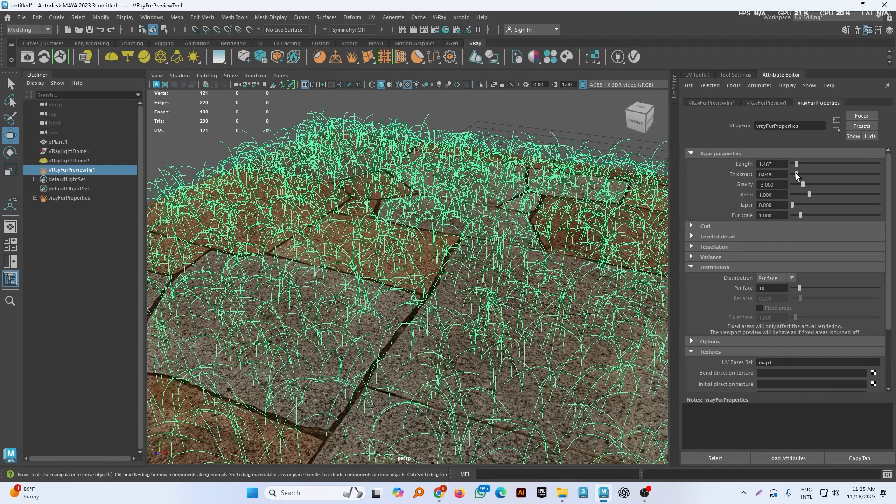
# Connect a new file texture to the fur's density texture attribute.
pyautogui.scroll(-4, 764, 317)
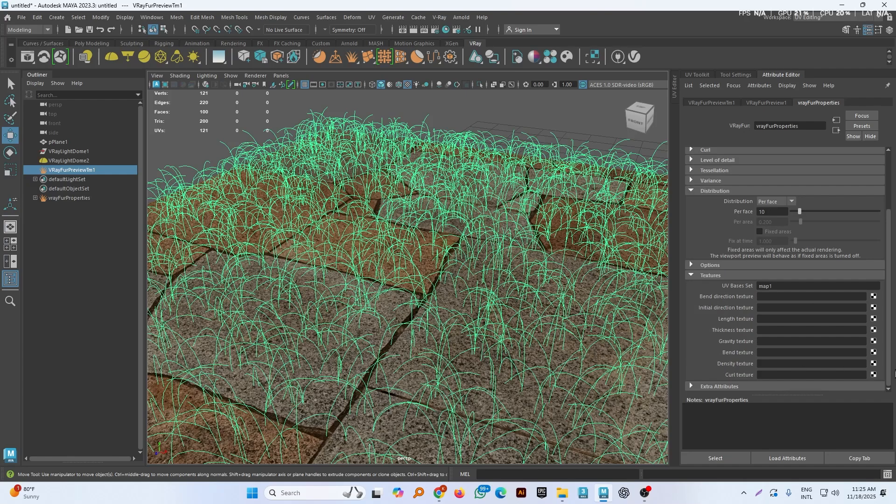
pyautogui.click(874, 363)
pyautogui.click(380, 205)
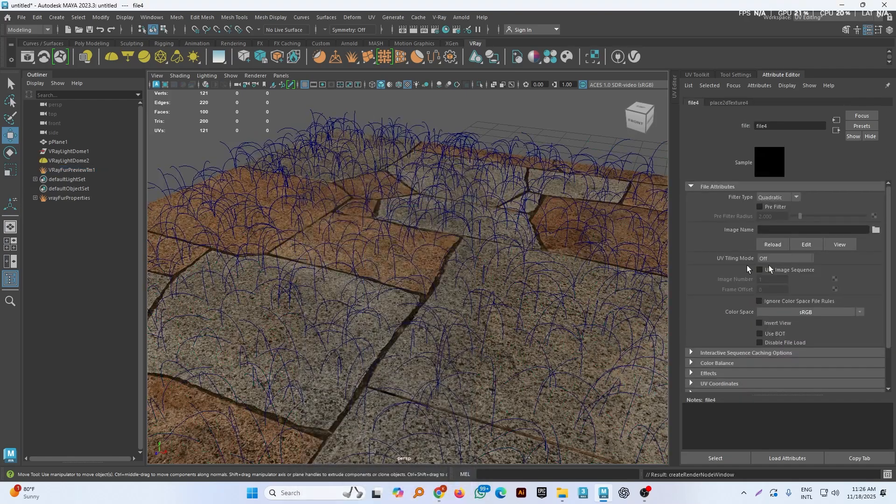
# Browse for the density texture's image and preview the candidate maps in the asphalt_02_2k textures folder.
pyautogui.click(876, 233)
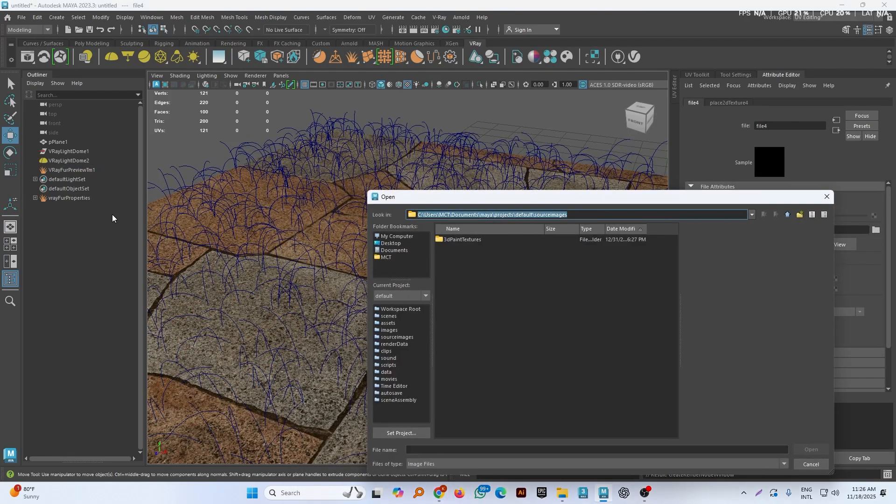
pyautogui.click(455, 265)
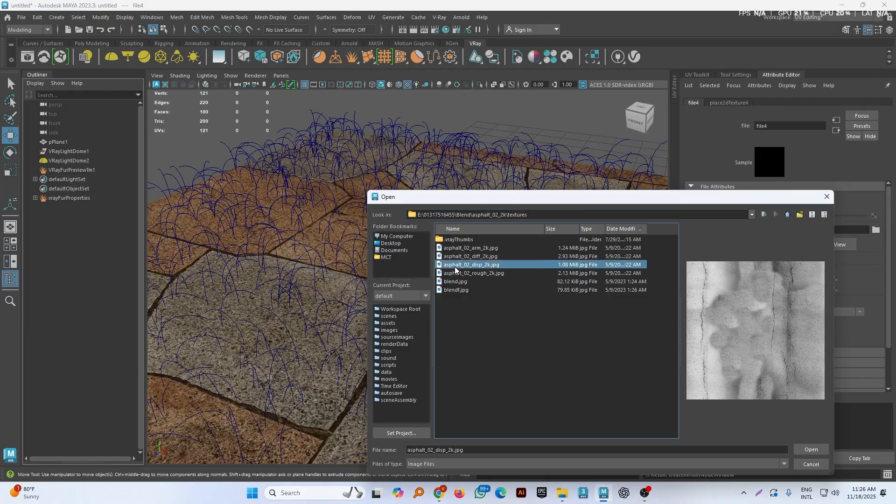
pyautogui.click(453, 282)
pyautogui.click(463, 256)
pyautogui.click(467, 248)
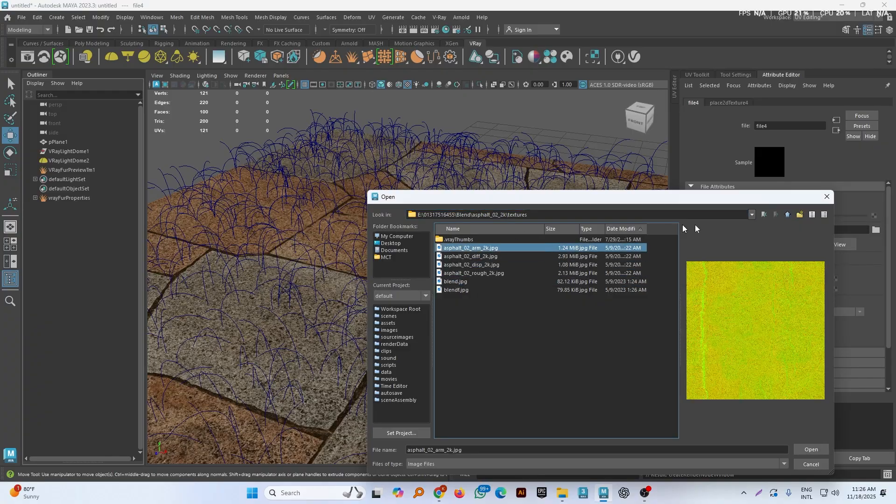
# Load blend.jpg from the pavement_02_2k textures folder as the fur density image.
pyautogui.click(787, 215)
pyautogui.click(788, 215)
pyautogui.click(467, 256)
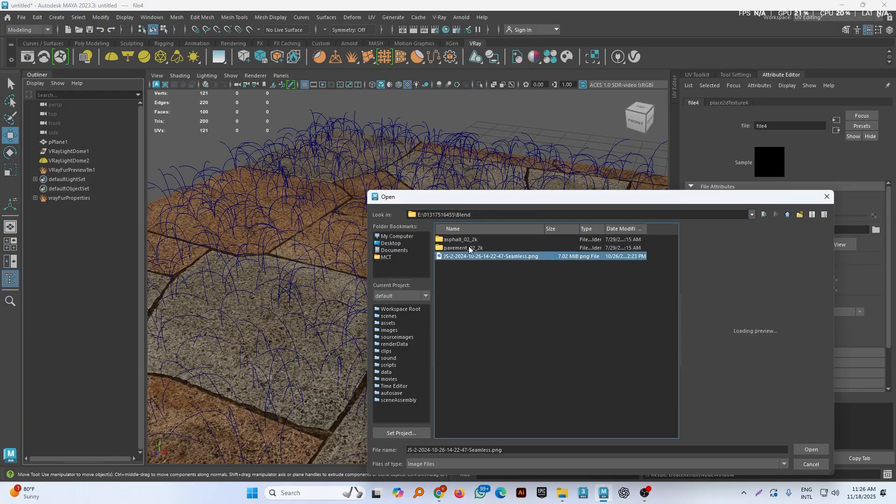
pyautogui.doubleClick(469, 248)
pyautogui.doubleClick(456, 241)
pyautogui.click(464, 275)
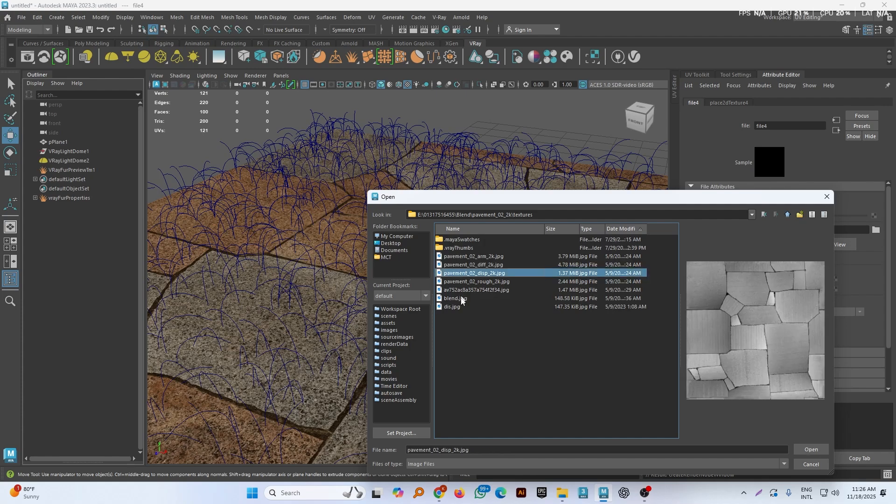
pyautogui.click(454, 307)
pyautogui.click(471, 282)
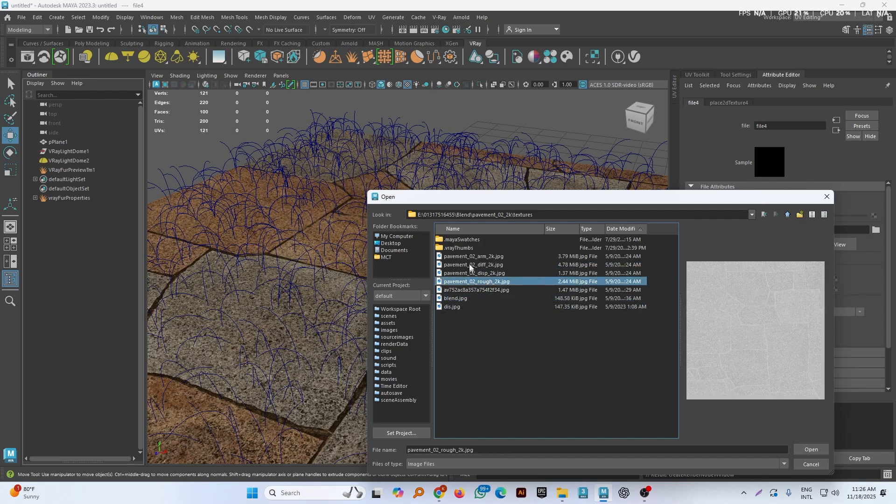
pyautogui.click(461, 299)
pyautogui.click(803, 449)
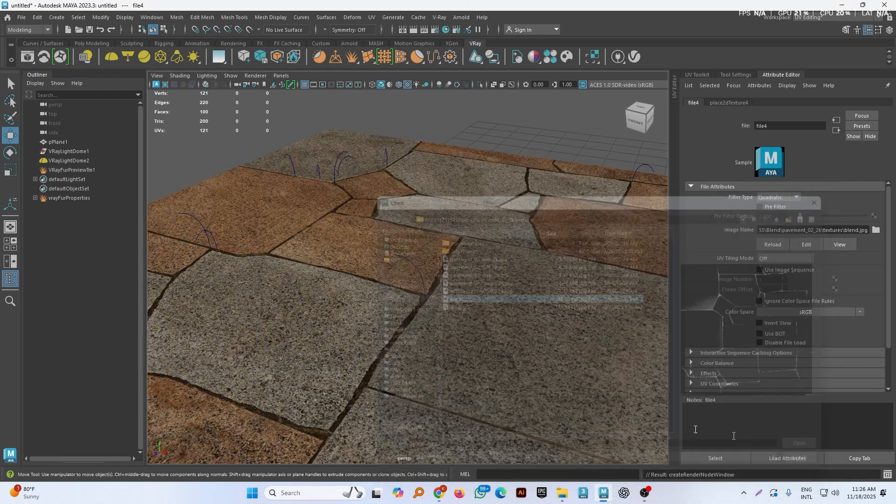
# Select vrayFurProperties and raise the fur distribution to 100 strands per face.
pyautogui.scroll(-5, 427, 339)
pyautogui.moveTo(405, 340)
pyautogui.keyDown('alt'); pyautogui.mouseDown()
pyautogui.moveTo(425, 343)
pyautogui.moveTo(418, 341)
pyautogui.mouseUp(); pyautogui.keyUp('alt')
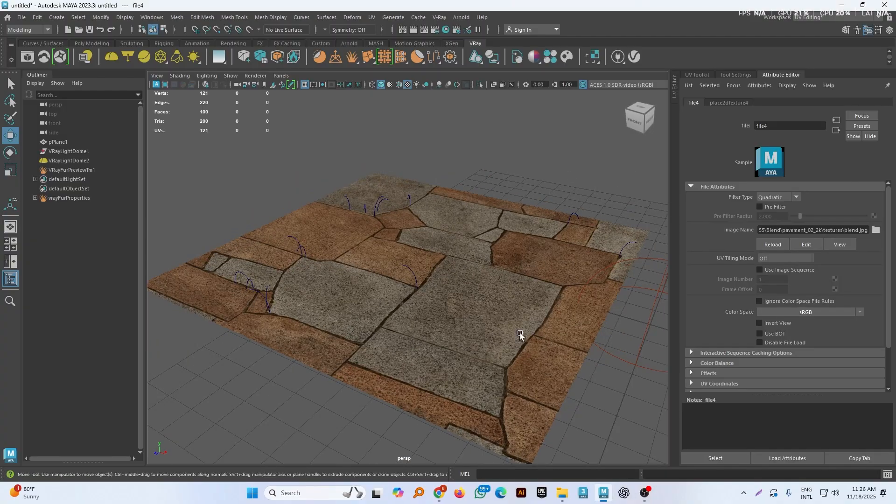
pyautogui.keyDown('alt'); pyautogui.moveTo(519, 334); pyautogui.dragTo(541, 334); pyautogui.keyUp('alt')
pyautogui.click(60, 200)
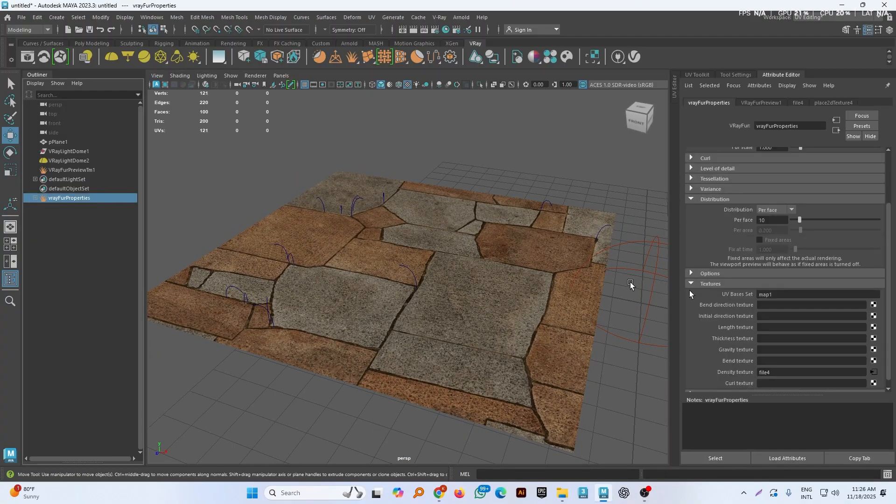
pyautogui.moveTo(801, 220); pyautogui.dragTo(881, 226)
# Set the number of knots in the fur options to 12.
pyautogui.scroll(3, 737, 220)
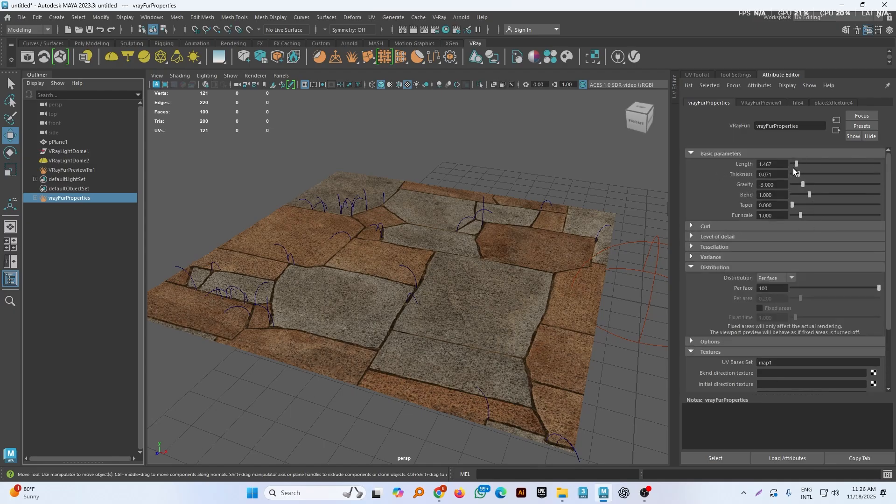
pyautogui.scroll(-3, 784, 307)
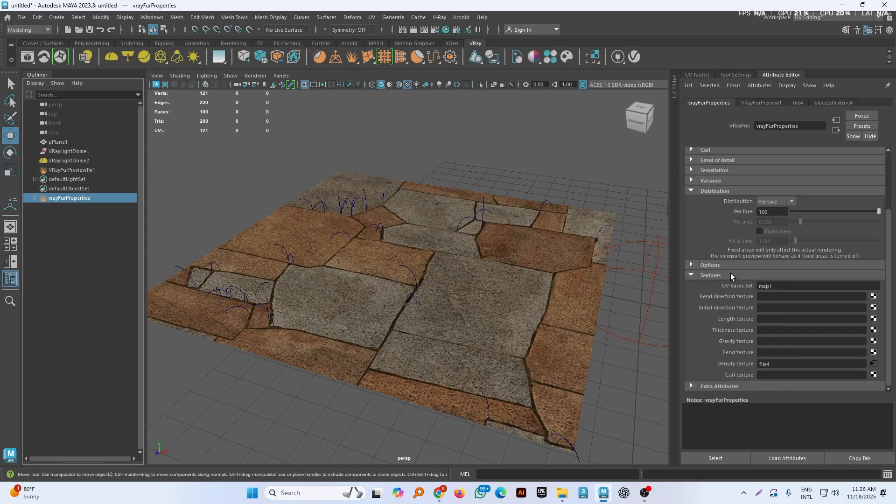
pyautogui.click(710, 265)
pyautogui.doubleClick(768, 293)
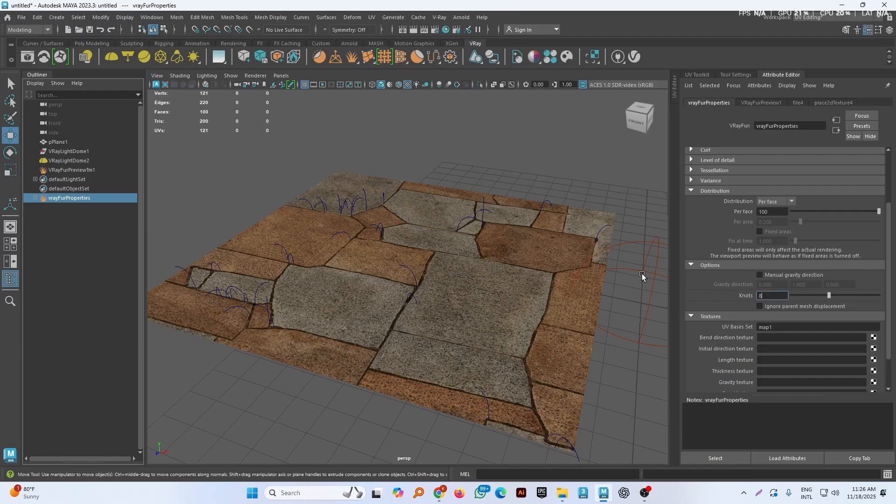
pyautogui.write('12')
pyautogui.press('Return')
# Frame the pavement more closely and render the perspective viewport with V-Ray IPR.
pyautogui.click(454, 149)
pyautogui.scroll(4, 402, 186)
pyautogui.keyDown('alt'); pyautogui.moveTo(398, 189); pyautogui.dragTo(431, 205, button='middle'); pyautogui.keyUp('alt')
pyautogui.click(255, 76)
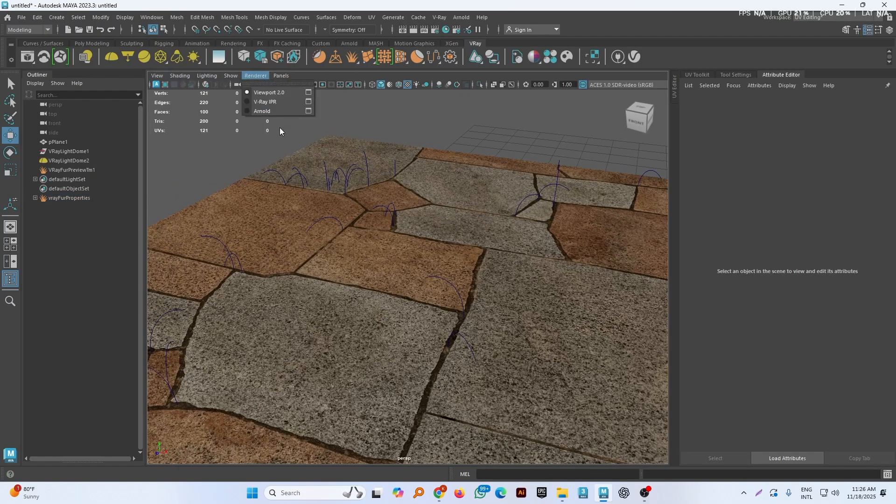
pyautogui.click(262, 114)
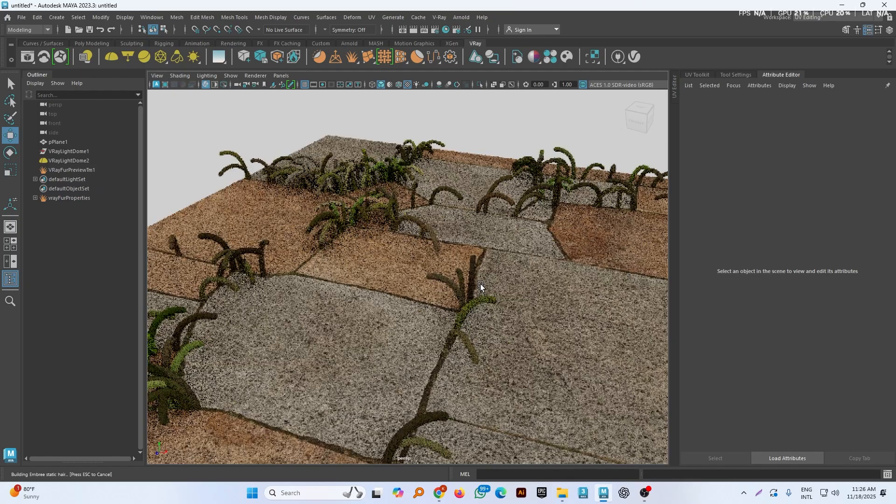
# Adjust the vrayFurProperties strands to a length of about 3.261, thickness of about 0.027 and taper of about 0.946.
pyautogui.click(73, 197)
pyautogui.scroll(-3, 796, 228)
pyautogui.scroll(2, 796, 223)
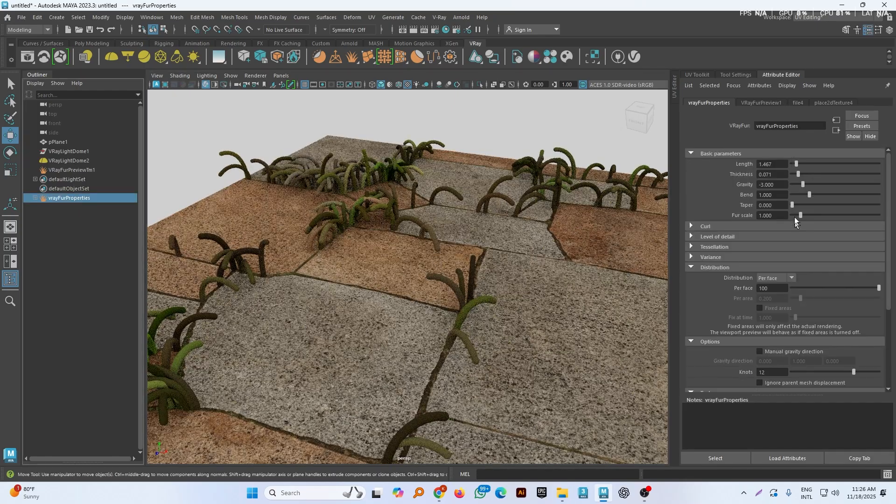
pyautogui.moveTo(798, 172); pyautogui.dragTo(796, 172)
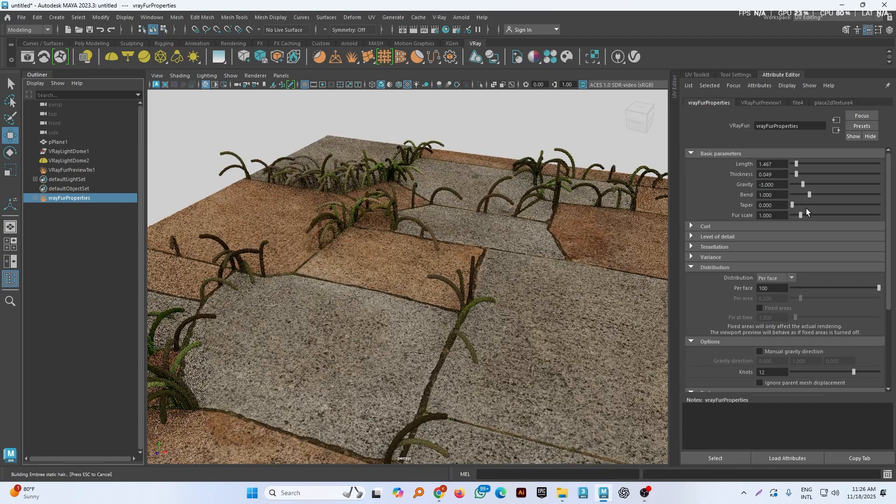
pyautogui.moveTo(792, 204); pyautogui.dragTo(874, 208)
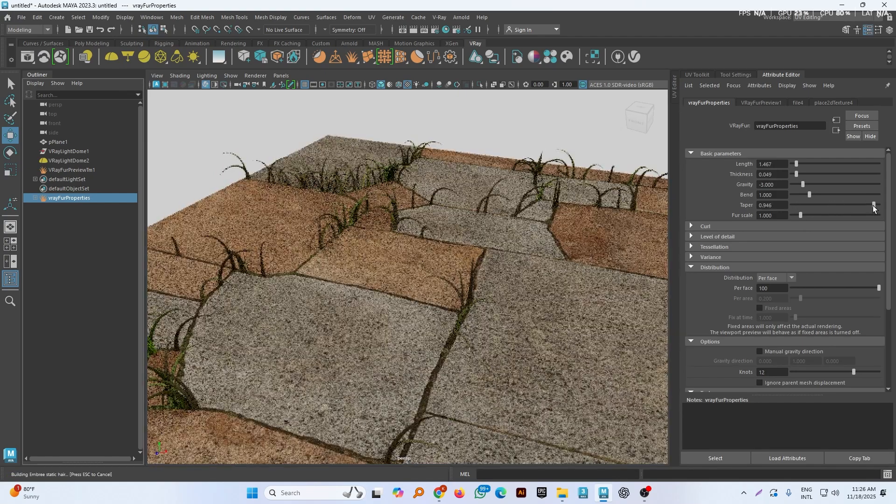
pyautogui.moveTo(792, 163)
pyautogui.mouseDown()
pyautogui.moveTo(800, 166)
pyautogui.moveTo(793, 175)
pyautogui.mouseUp()
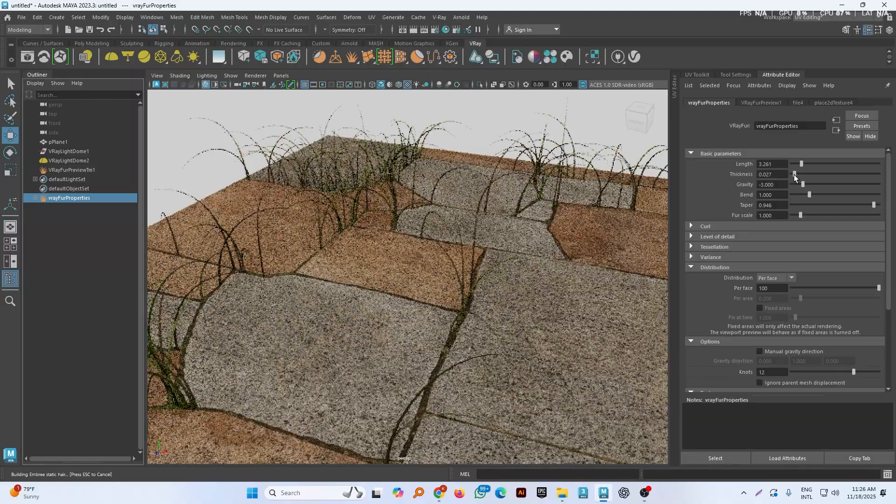
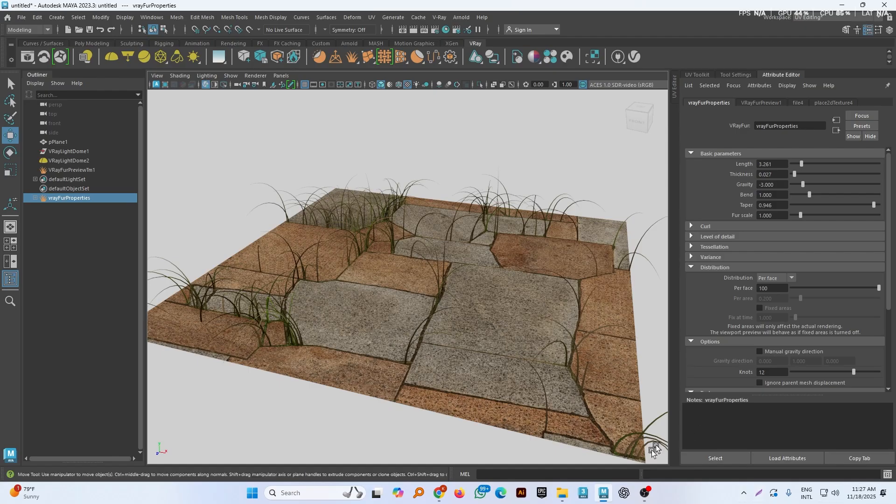
# Switch the perspective view's renderer back to Viewport 2.0.
pyautogui.moveTo(646, 497)
pyautogui.click(281, 76)
pyautogui.moveTo(259, 74)
pyautogui.click(252, 92)
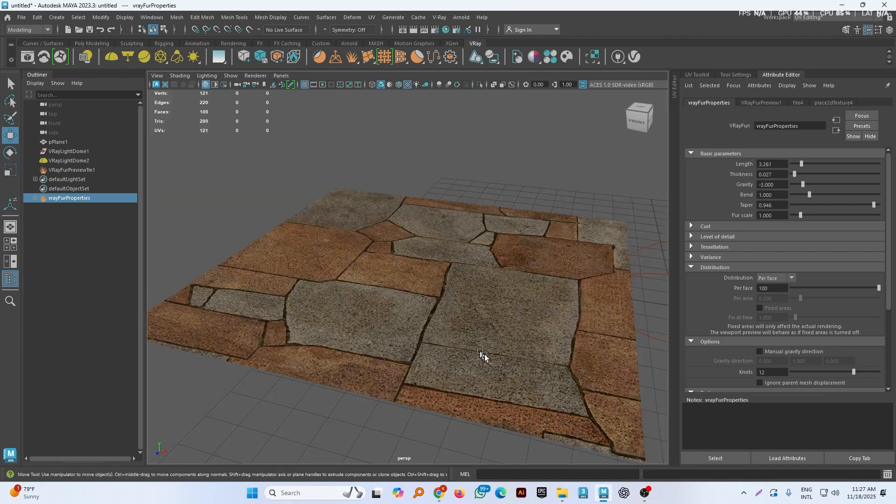
pyautogui.click(645, 492)
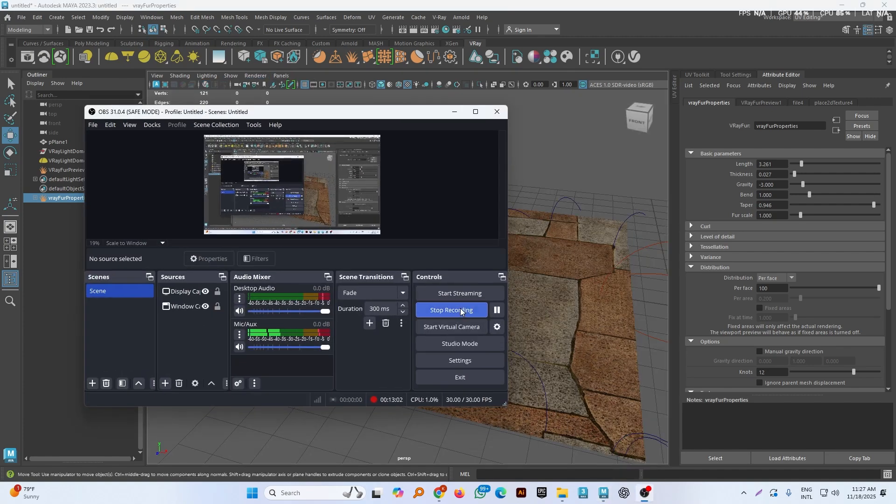
pyautogui.click(462, 311)
pyautogui.click(448, 110)
# Delete the pavement plane with its fur, and remove VRayLightDome1 from the scene.
pyautogui.click(452, 136)
pyautogui.scroll(-5, 341, 267)
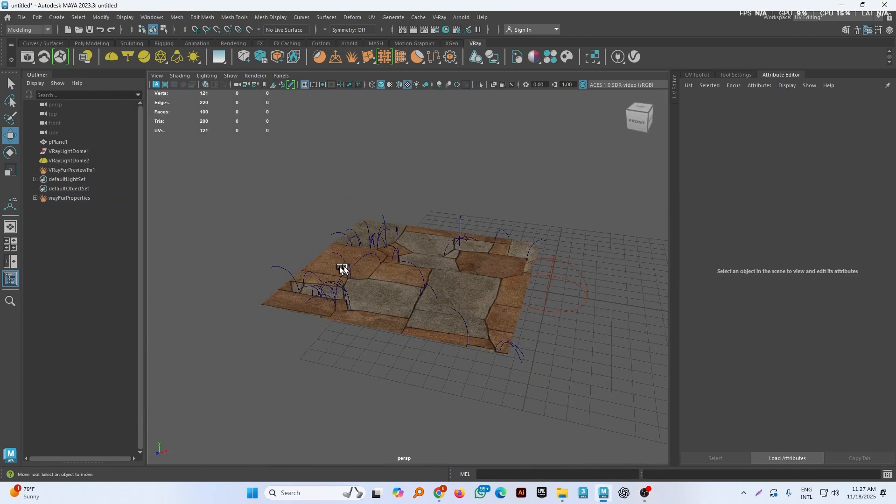
pyautogui.moveTo(384, 290)
pyautogui.keyDown('alt'); pyautogui.mouseDown()
pyautogui.moveTo(432, 333)
pyautogui.moveTo(391, 300)
pyautogui.mouseUp(); pyautogui.keyUp('alt')
pyautogui.moveTo(281, 164); pyautogui.dragTo(503, 428)
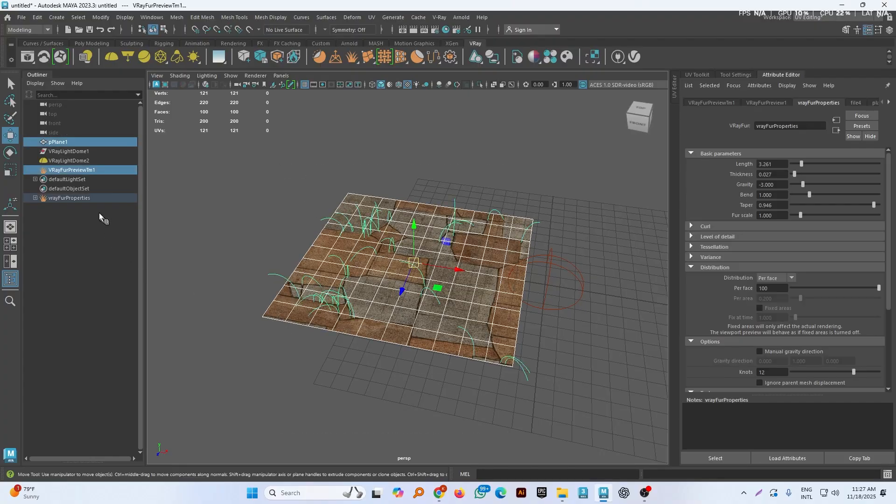
pyautogui.press('Delete')
pyautogui.click(75, 142)
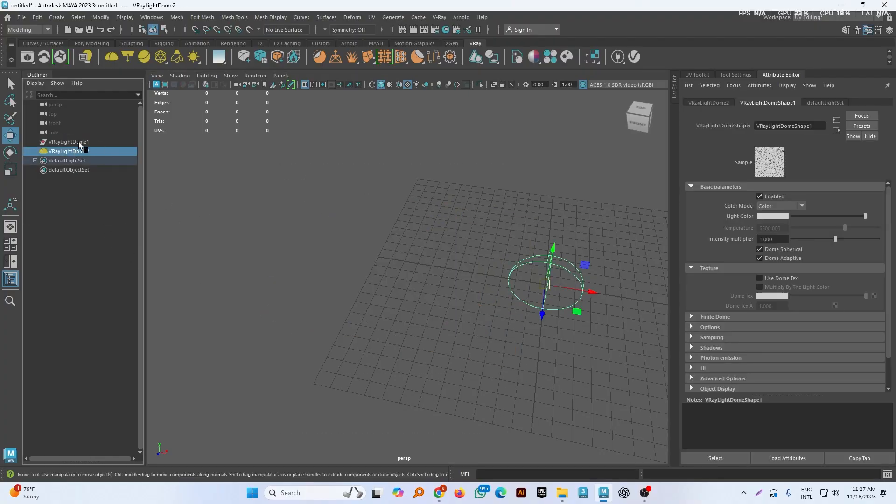
pyautogui.click(183, 195)
# Move the remaining dome light away from the grid's center to a spot outside the grid.
pyautogui.click(535, 287)
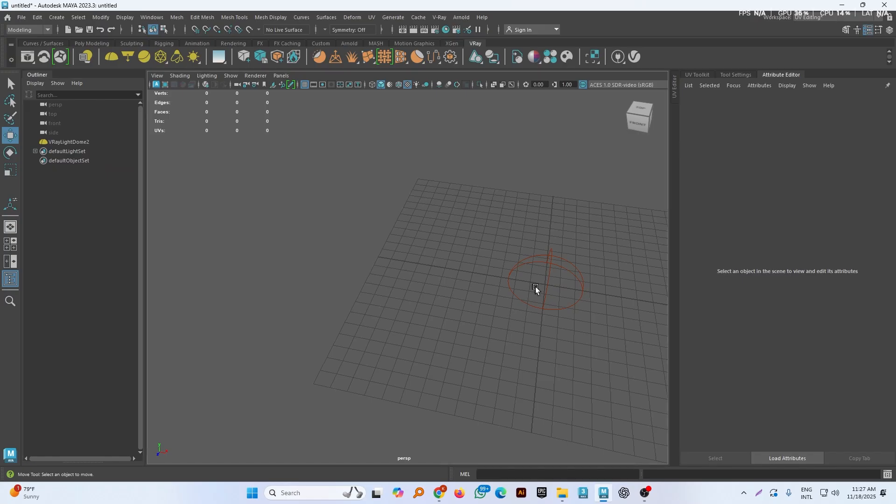
pyautogui.moveTo(577, 229); pyautogui.dragTo(335, 250)
pyautogui.click(418, 275)
pyautogui.keyDown('alt'); pyautogui.moveTo(458, 298); pyautogui.dragTo(378, 376); pyautogui.keyUp('alt')
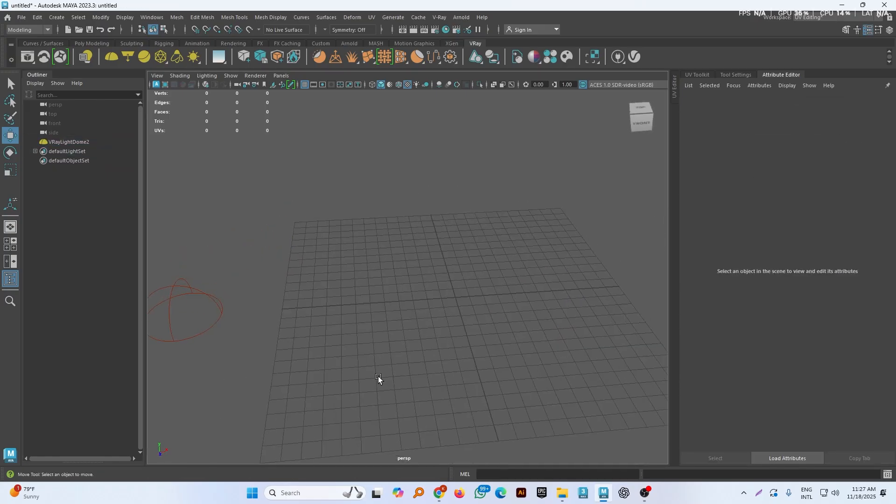
# Create a polygon disc at the grid's origin and activate the Show Manipulator tool on it.
pyautogui.click(96, 43)
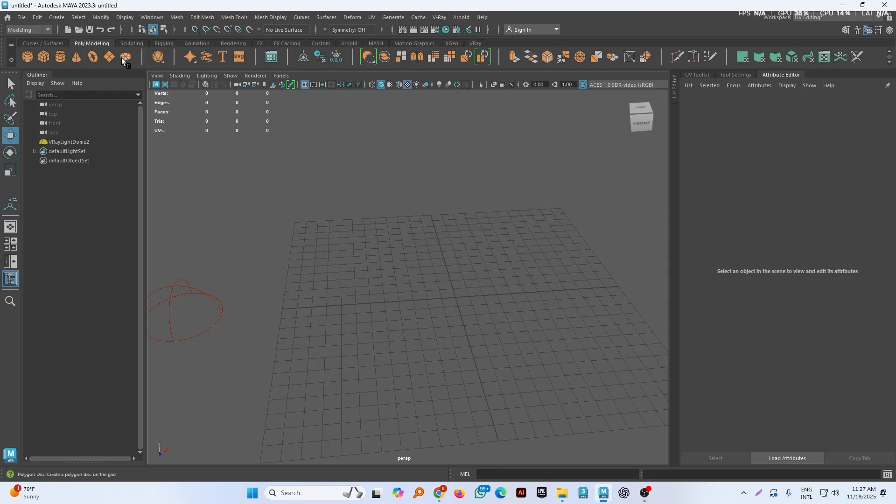
pyautogui.click(122, 58)
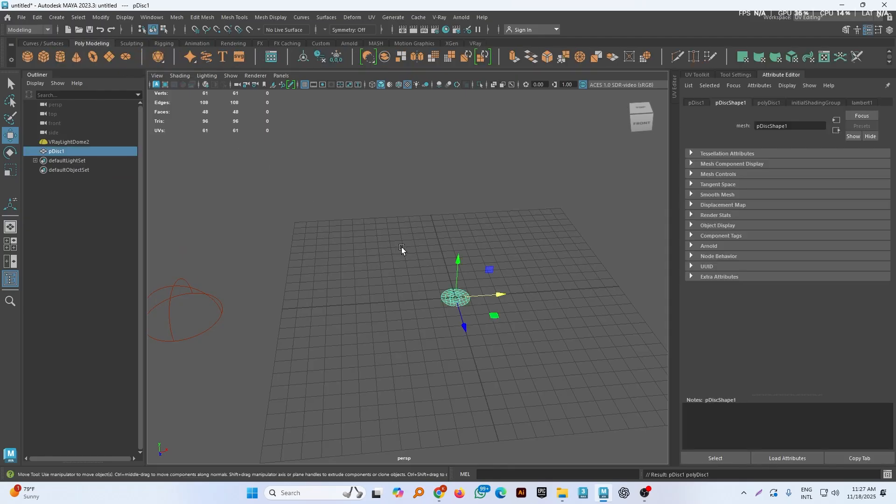
pyautogui.keyDown('alt'); pyautogui.moveTo(402, 248); pyautogui.dragTo(547, 381, button='right'); pyautogui.keyUp('alt')
pyautogui.press('t')
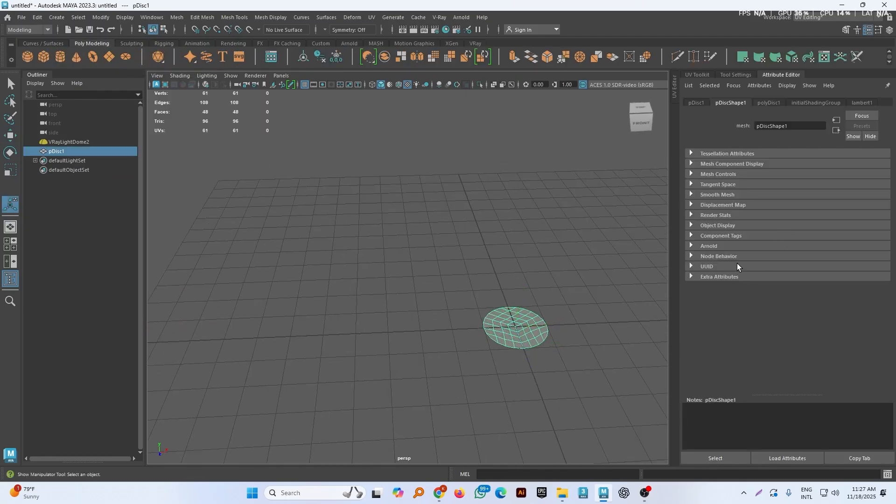
# Show the Channel Box and dock it above the Tool Settings, adjusting the docked area's width.
pyautogui.click(724, 74)
pyautogui.click(890, 30)
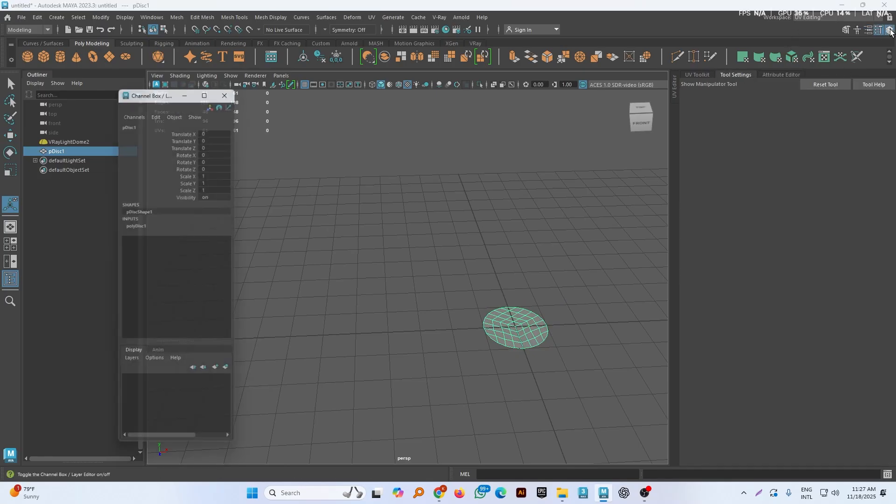
pyautogui.moveTo(150, 87); pyautogui.dragTo(790, 71)
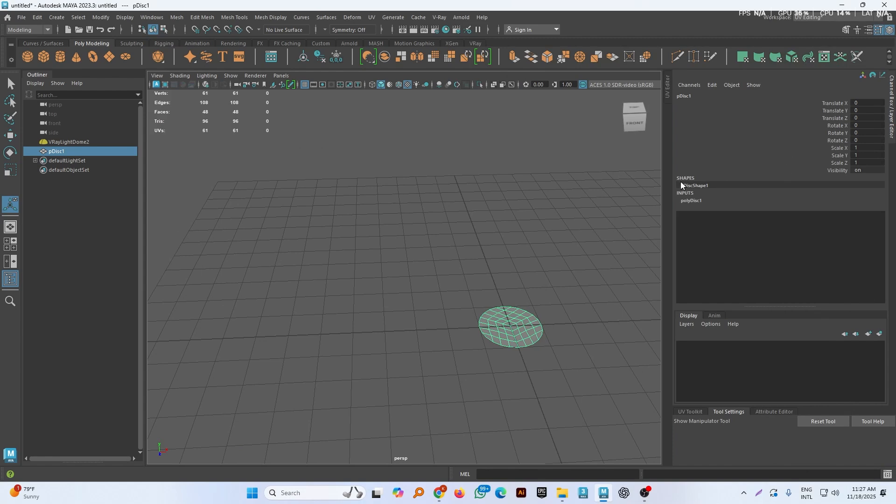
pyautogui.moveTo(670, 175); pyautogui.dragTo(685, 176)
pyautogui.moveTo(724, 174); pyautogui.dragTo(669, 174)
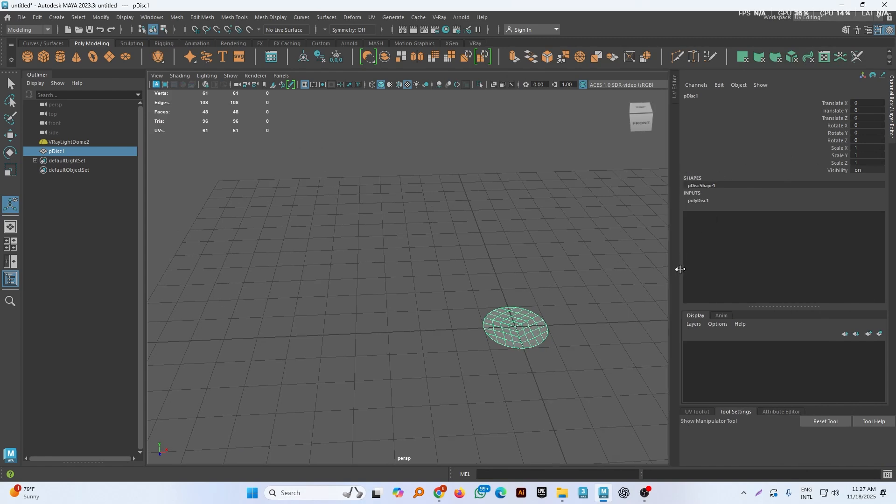
# Keep the disc selected in a closer view and expand the UV Editor beside the viewport.
pyautogui.click(865, 148)
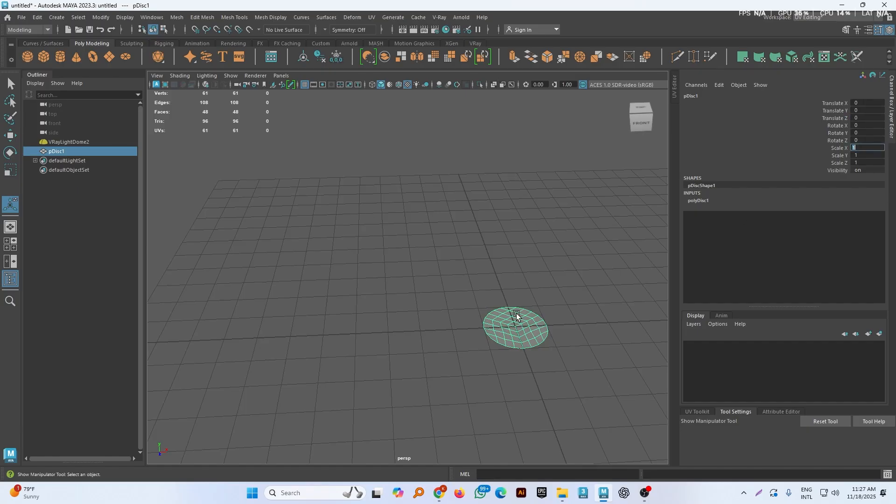
pyautogui.click(549, 322)
pyautogui.click(514, 337)
pyautogui.scroll(5, 520, 352)
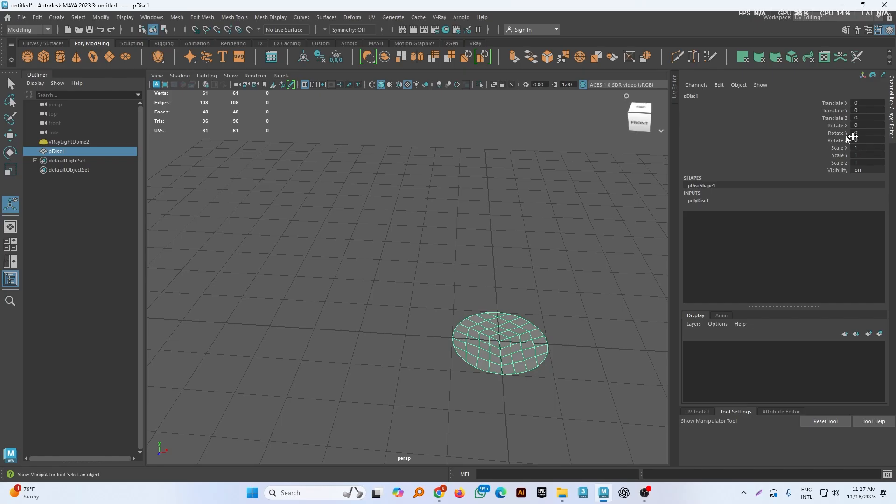
pyautogui.click(675, 98)
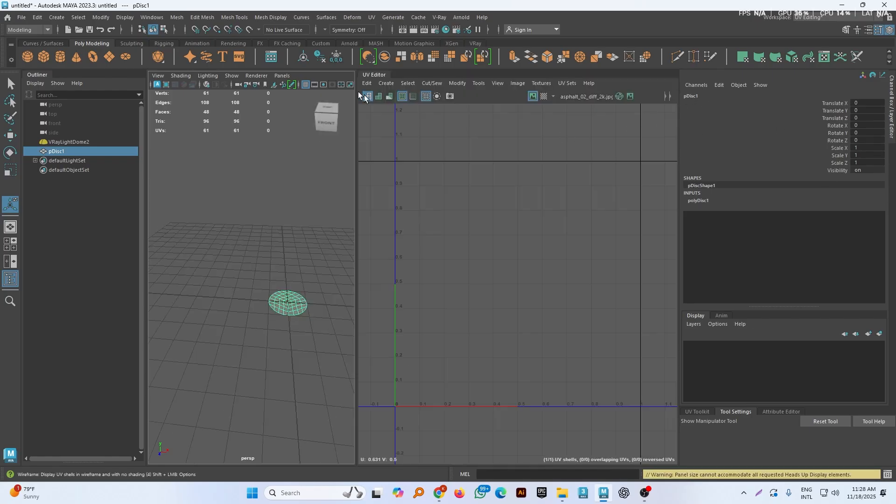
# Switch to the General workspace and set the disc's subdivisions to 4.
pyautogui.click(798, 18)
pyautogui.click(812, 36)
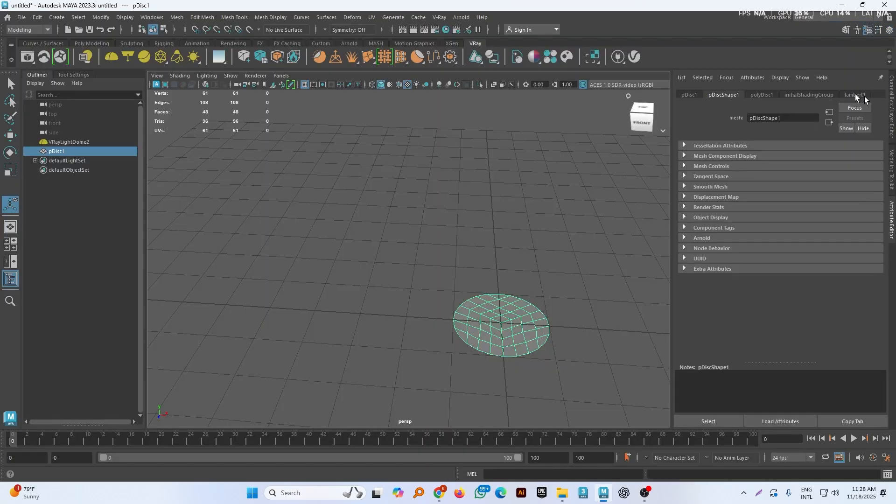
pyautogui.click(788, 200)
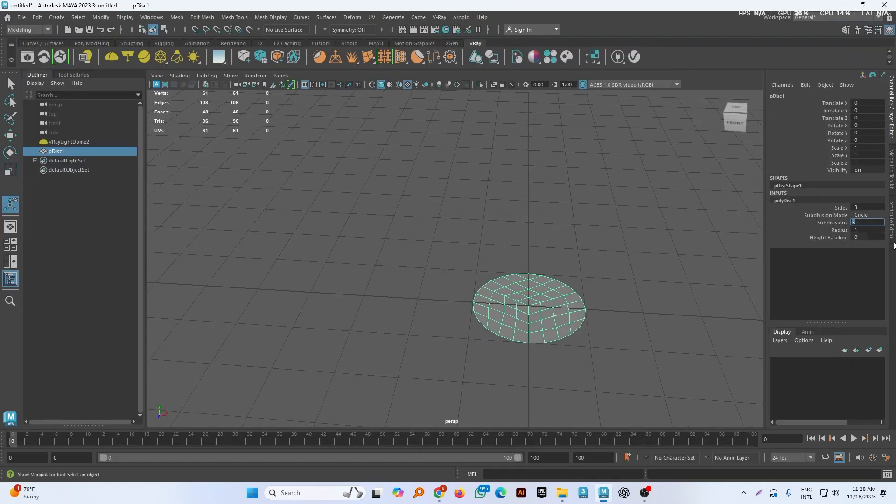
pyautogui.write('4')
pyautogui.press('Return')
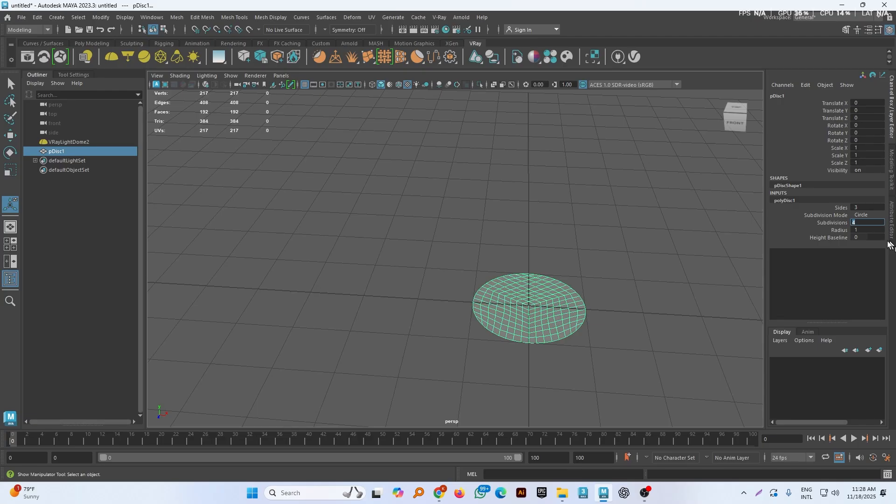
# Scale the disc up uniformly to about 2.809 on all three axes.
pyautogui.click(654, 332)
pyautogui.scroll(3, 558, 326)
pyautogui.keyDown('alt'); pyautogui.moveTo(558, 326); pyautogui.dragTo(492, 280, button='middle'); pyautogui.keyUp('alt')
pyautogui.click(492, 280)
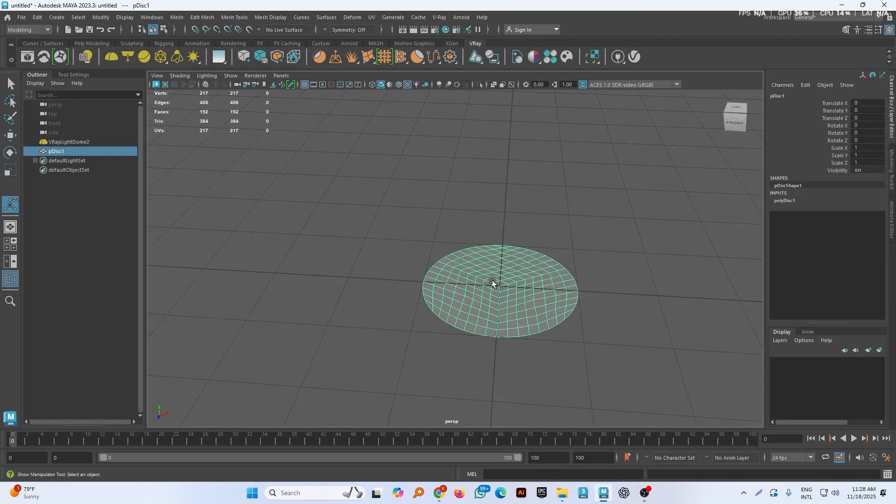
pyautogui.press('r')
pyautogui.moveTo(501, 287); pyautogui.dragTo(706, 206)
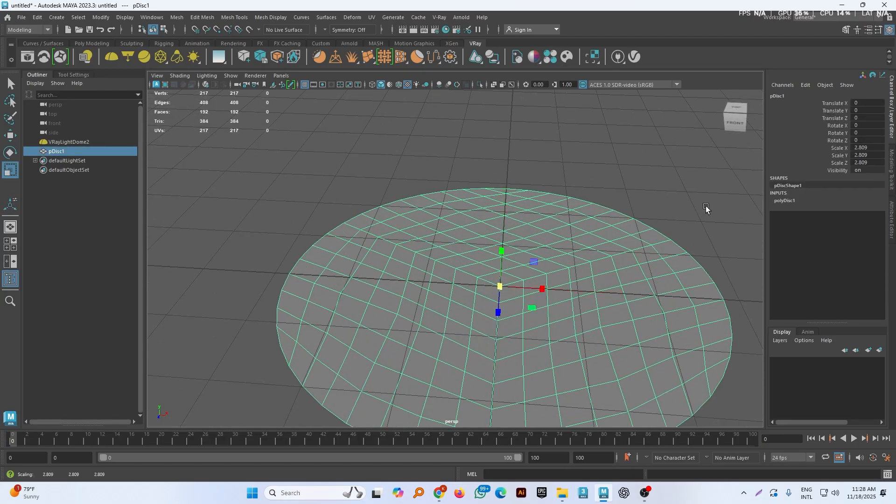
pyautogui.click(705, 206)
# Raise the disc slightly above the grid to about 0.104 in Translate Y.
pyautogui.scroll(-3, 622, 261)
pyautogui.keyDown('alt'); pyautogui.moveTo(579, 246); pyautogui.dragTo(549, 229, button='middle'); pyautogui.keyUp('alt')
pyautogui.click(530, 256)
pyautogui.press('w')
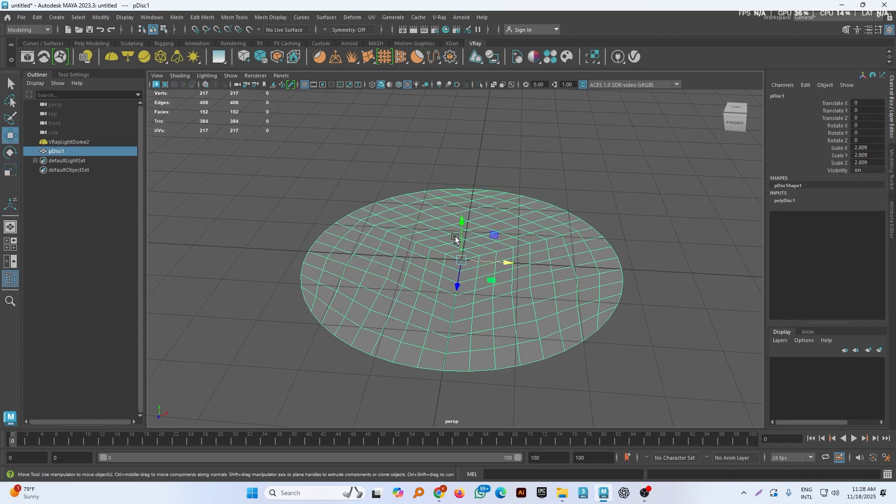
pyautogui.moveTo(462, 238); pyautogui.dragTo(462, 235)
pyautogui.click(584, 205)
pyautogui.click(503, 265)
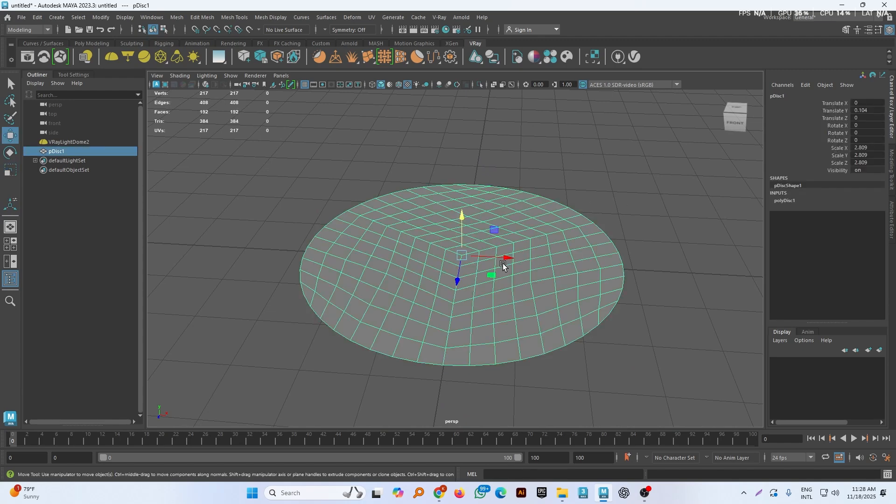
# Add V-Ray Fur to the selected disc.
pyautogui.scroll(-2, 583, 326)
pyautogui.keyDown('alt'); pyautogui.moveTo(570, 355); pyautogui.dragTo(561, 360); pyautogui.keyUp('alt')
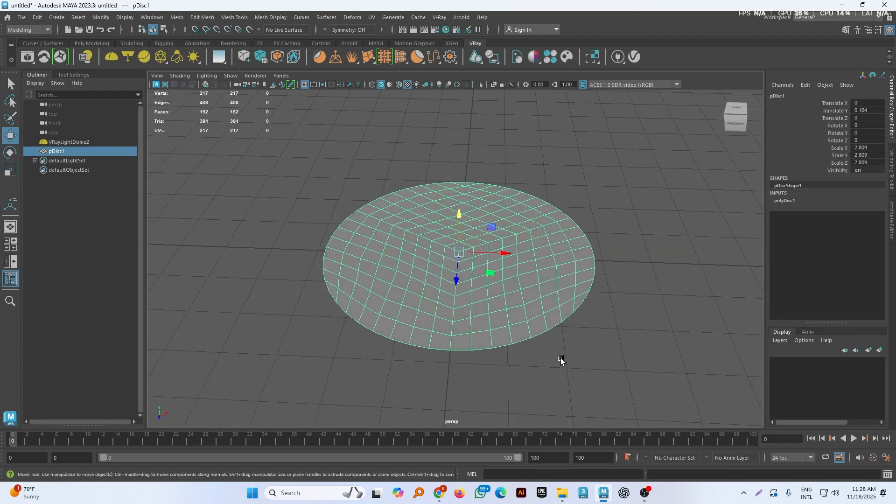
pyautogui.keyDown('alt'); pyautogui.moveTo(620, 349); pyautogui.dragTo(553, 323, button='middle'); pyautogui.keyUp('alt')
pyautogui.scroll(-1, 550, 295)
pyautogui.keyDown('alt'); pyautogui.moveTo(551, 296); pyautogui.dragTo(574, 311); pyautogui.keyUp('alt')
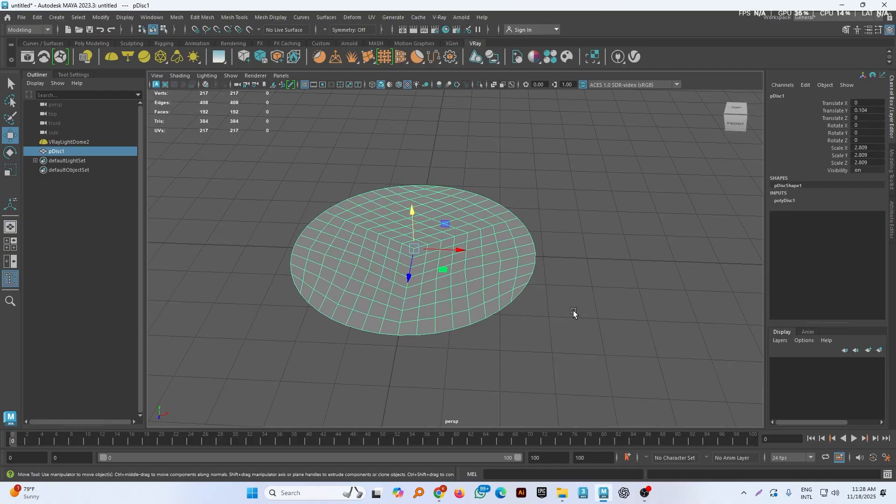
pyautogui.click(351, 57)
# Try rendering the fur in the viewport with the Arnold renderer, and switch back to Viewport 2.0.
pyautogui.scroll(-4, 507, 252)
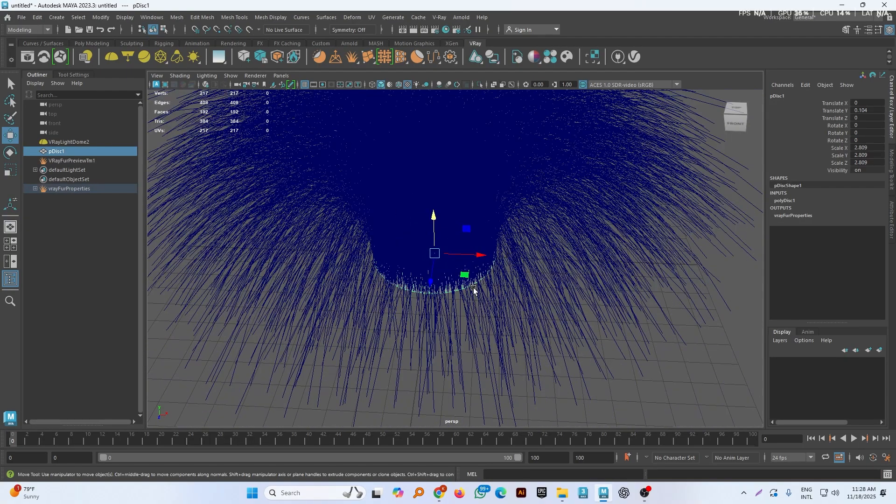
pyautogui.scroll(-2, 473, 286)
pyautogui.keyDown('alt'); pyautogui.moveTo(473, 287); pyautogui.dragTo(311, 182); pyautogui.keyUp('alt')
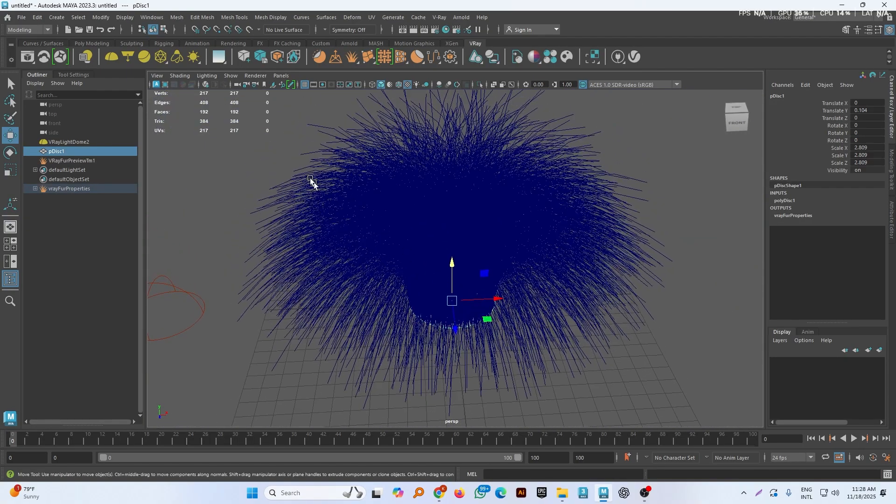
pyautogui.click(255, 85)
pyautogui.click(273, 111)
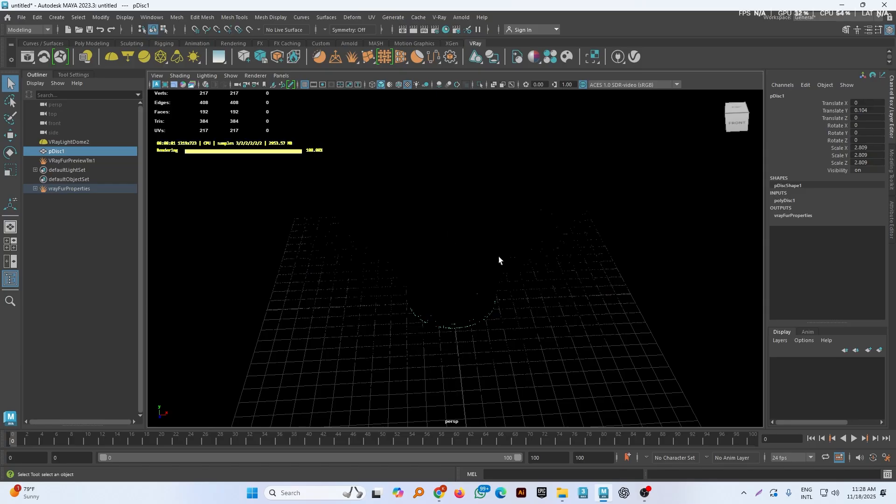
pyautogui.keyDown('alt'); pyautogui.moveTo(524, 280); pyautogui.dragTo(502, 272); pyautogui.keyUp('alt')
pyautogui.keyDown('alt'); pyautogui.moveTo(493, 311); pyautogui.dragTo(493, 349, button='middle'); pyautogui.keyUp('alt')
pyautogui.keyDown('alt'); pyautogui.moveTo(493, 349); pyautogui.dragTo(464, 246, button='right'); pyautogui.keyUp('alt')
pyautogui.click(262, 277)
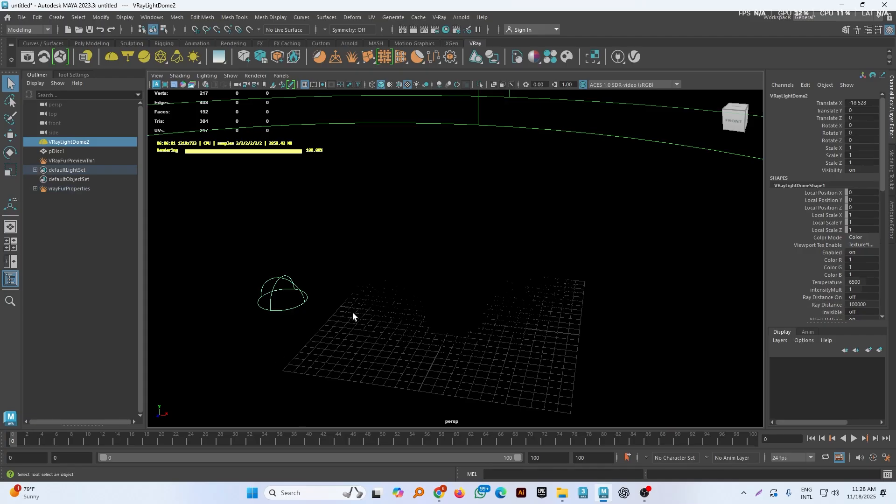
pyautogui.click(475, 267)
pyautogui.keyDown('alt'); pyautogui.moveTo(475, 267); pyautogui.dragTo(460, 307, button='right'); pyautogui.keyUp('alt')
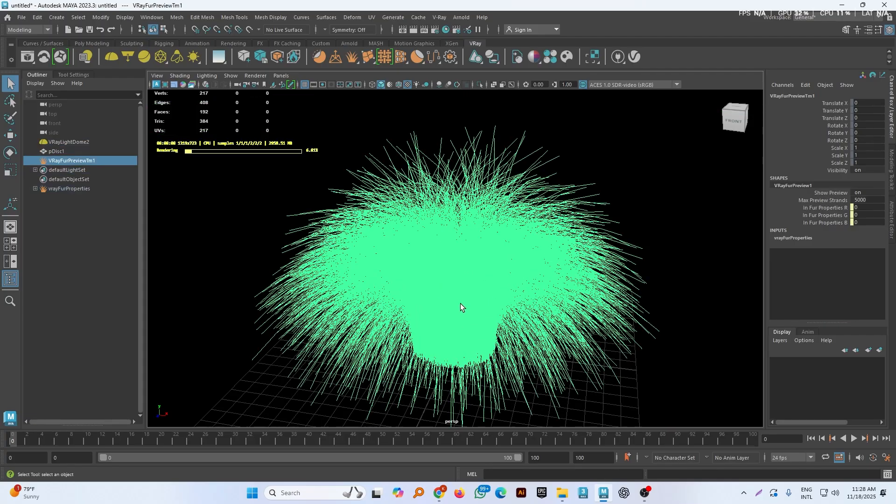
pyautogui.click(255, 75)
pyautogui.click(258, 92)
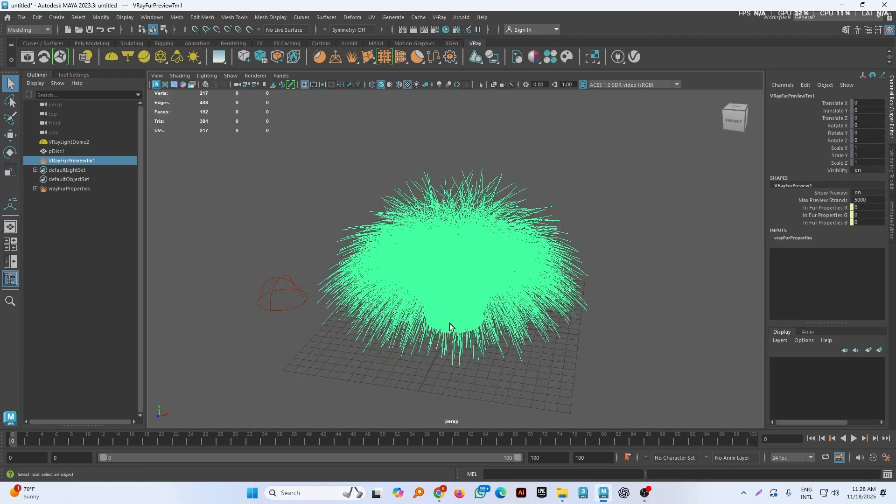
# Select the disc, assign the green VRayMtl2 material to it from the Hypershade, and close the Hypershade.
pyautogui.keyDown('alt'); pyautogui.moveTo(476, 355); pyautogui.dragTo(483, 304); pyautogui.keyUp('alt')
pyautogui.click(451, 288)
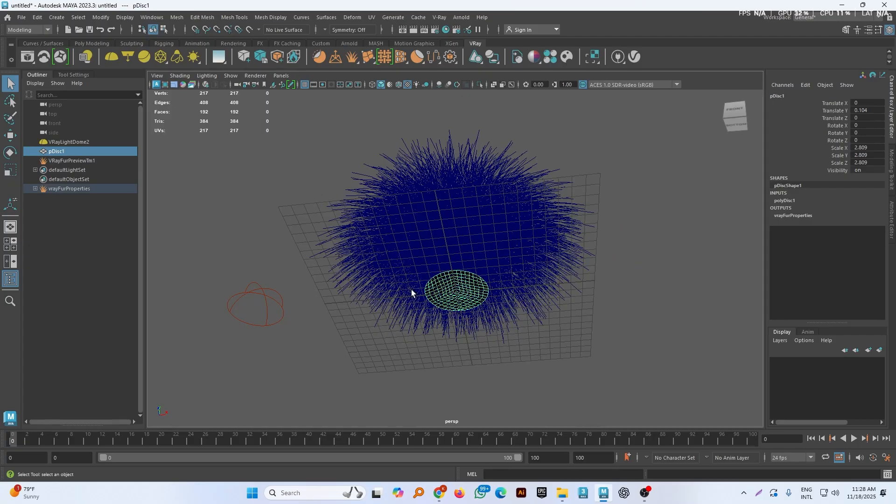
pyautogui.keyDown('alt'); pyautogui.moveTo(411, 293); pyautogui.dragTo(422, 307); pyautogui.keyUp('alt')
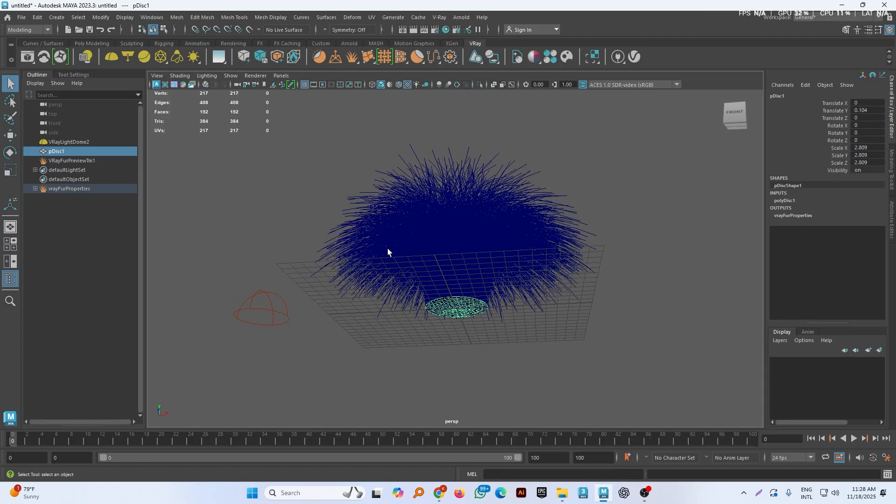
pyautogui.click(446, 29)
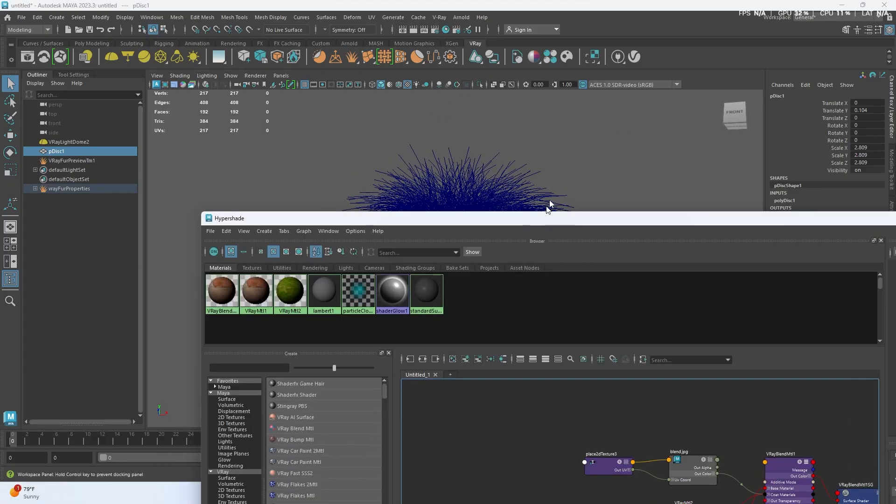
pyautogui.moveTo(549, 204); pyautogui.dragTo(559, 191)
pyautogui.moveTo(303, 274); pyautogui.dragTo(306, 252, button='right')
pyautogui.moveTo(810, 196); pyautogui.dragTo(600, 260)
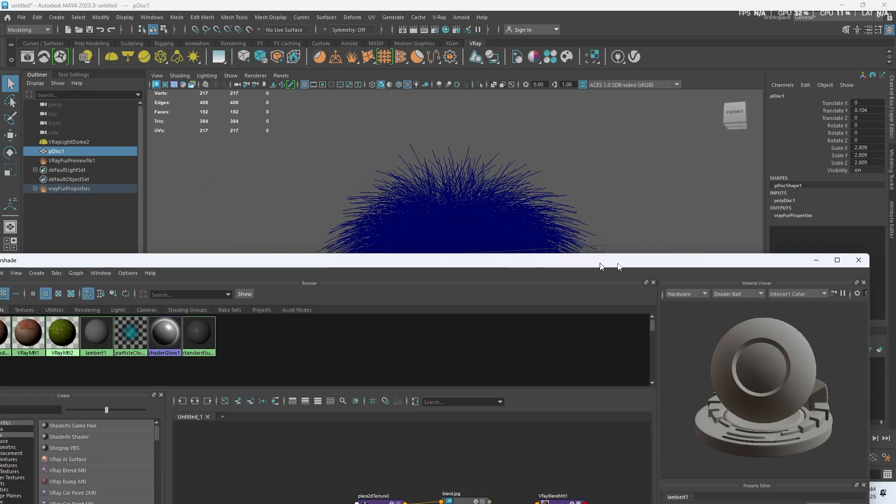
pyautogui.click(854, 259)
# Show the attributes of vrayFurProperties and set Length to about 2.283, Per face to 3 and Taper to about 0.516.
pyautogui.moveTo(527, 308); pyautogui.dragTo(527, 314)
pyautogui.keyDown('alt'); pyautogui.moveTo(528, 315); pyautogui.dragTo(538, 352); pyautogui.keyUp('alt')
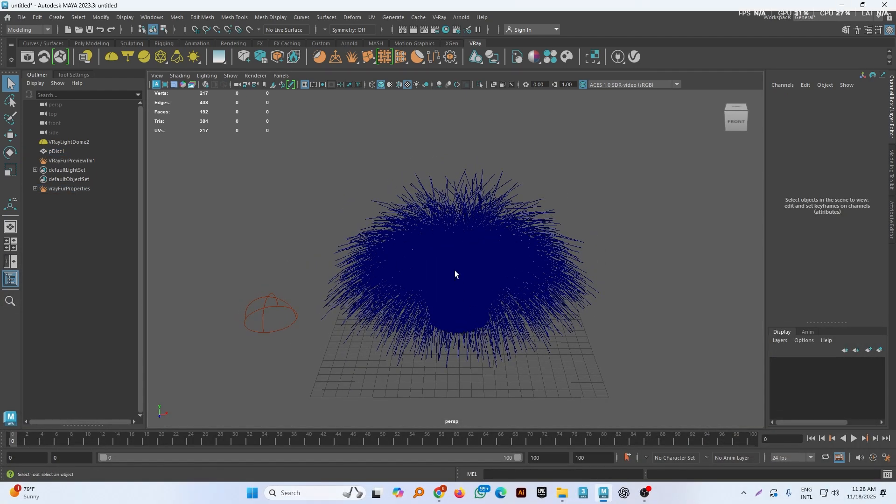
pyautogui.click(454, 270)
pyautogui.click(63, 189)
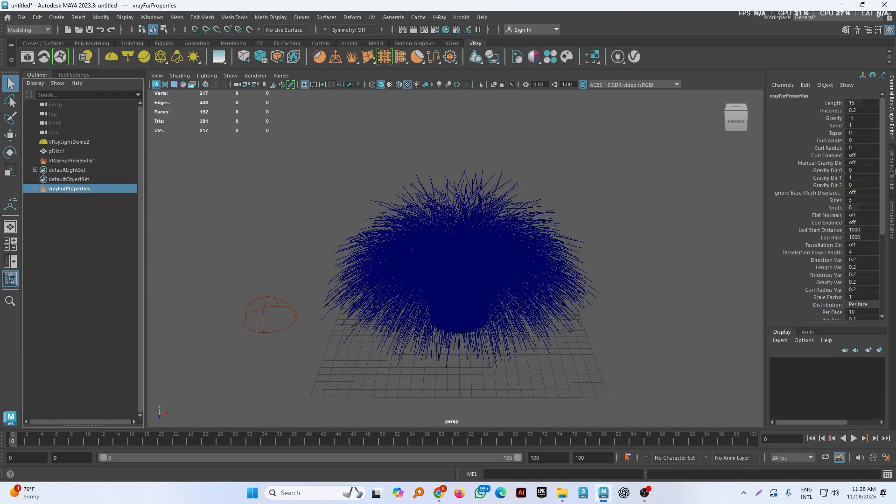
pyautogui.hotkey('ctrl', 'a')
pyautogui.moveTo(821, 155); pyautogui.dragTo(791, 161)
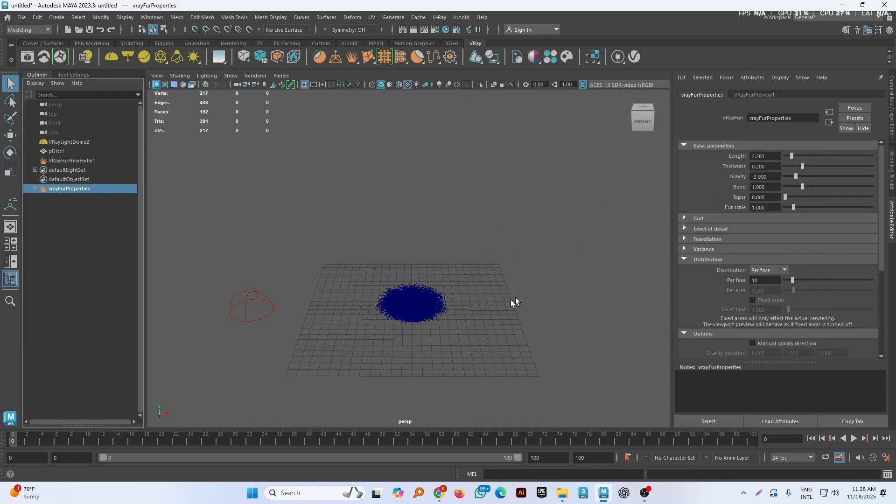
pyautogui.scroll(6, 436, 330)
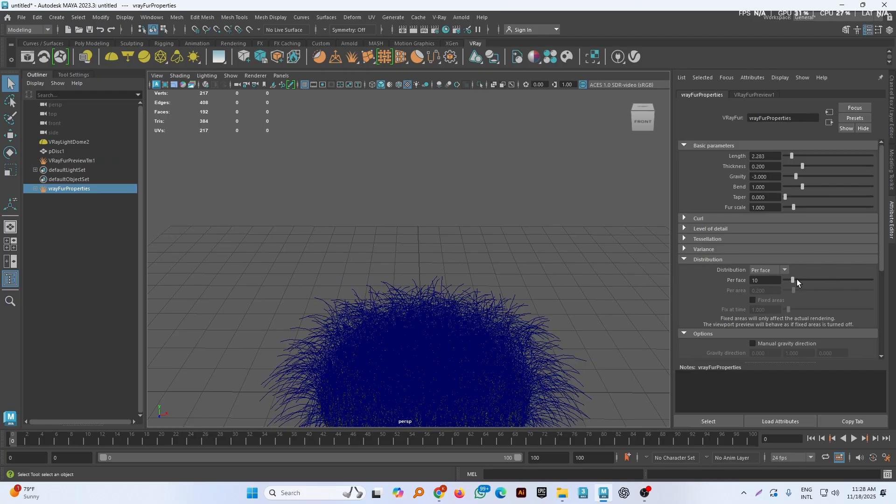
pyautogui.moveTo(793, 278); pyautogui.dragTo(787, 280)
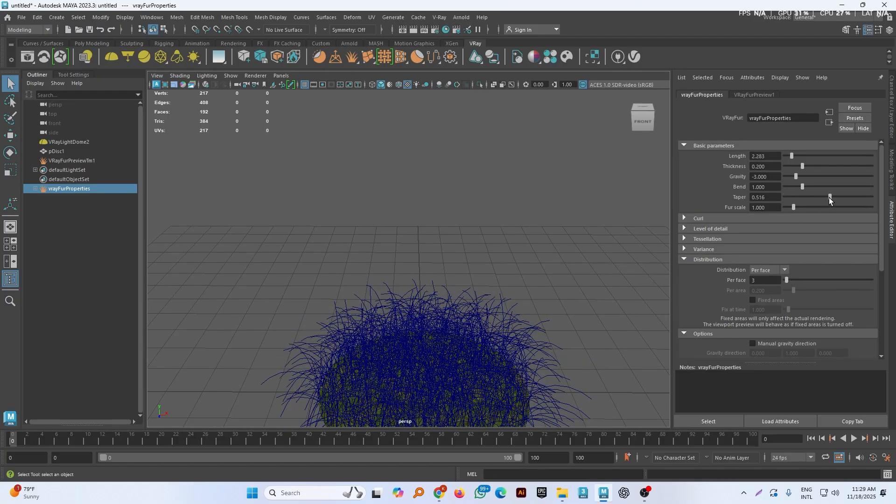
# Render the viewport with V-Ray IPR and reduce the fur's Thickness to about 0.027.
pyautogui.scroll(-5, 517, 338)
pyautogui.rightClick(244, 57)
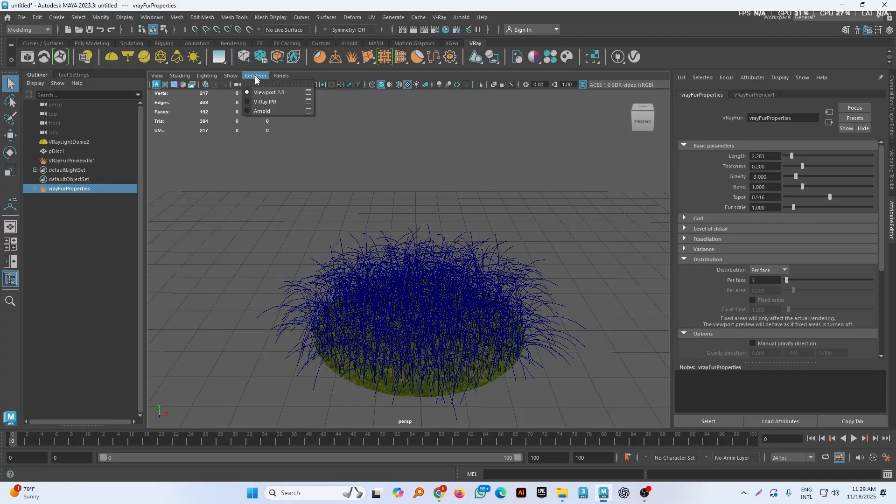
pyautogui.click(263, 104)
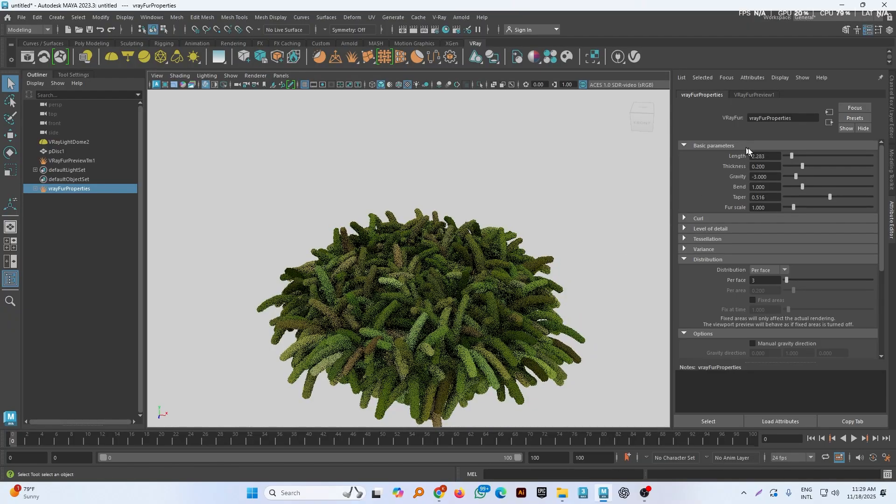
pyautogui.moveTo(800, 167)
pyautogui.mouseDown()
pyautogui.moveTo(793, 166)
pyautogui.moveTo(838, 167)
pyautogui.moveTo(788, 172)
pyautogui.mouseUp()
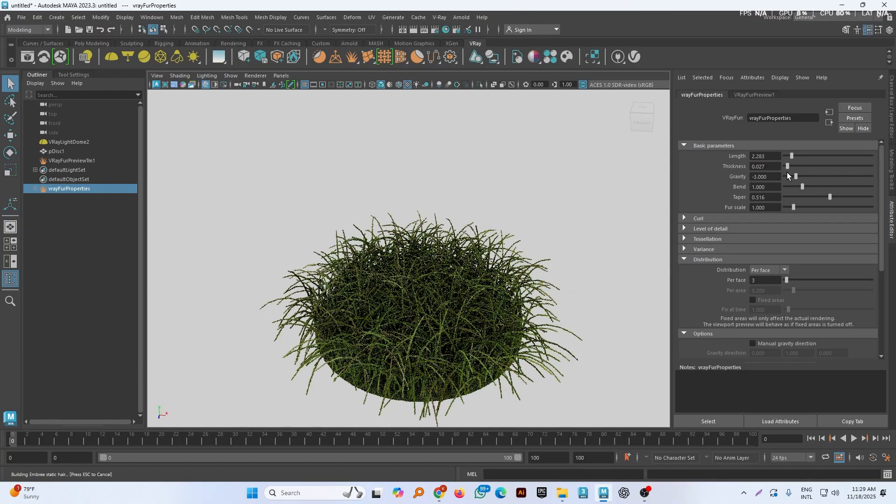
# Refine the fur with Per face at 69, Taper at about 0.652 and Knots at 12.
pyautogui.moveTo(786, 280); pyautogui.dragTo(821, 280)
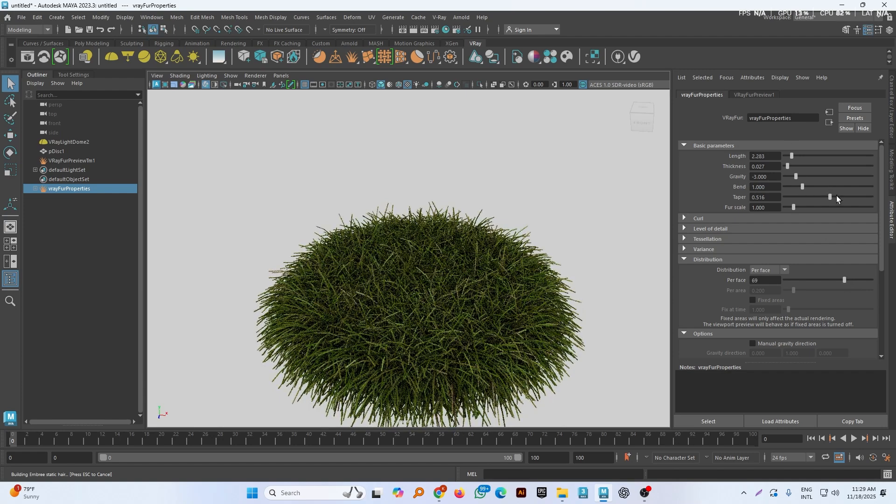
pyautogui.moveTo(836, 198); pyautogui.dragTo(841, 197)
pyautogui.scroll(-3, 753, 339)
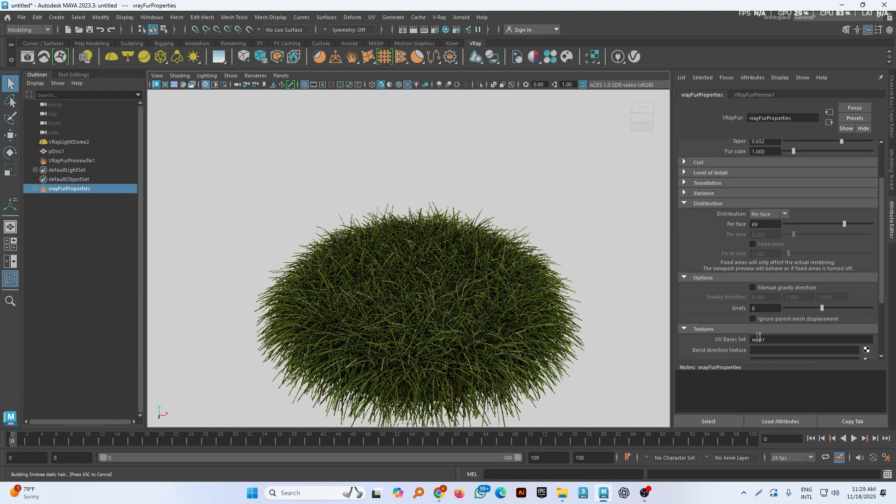
pyautogui.doubleClick(765, 309)
pyautogui.write('12')
pyautogui.press('Return')
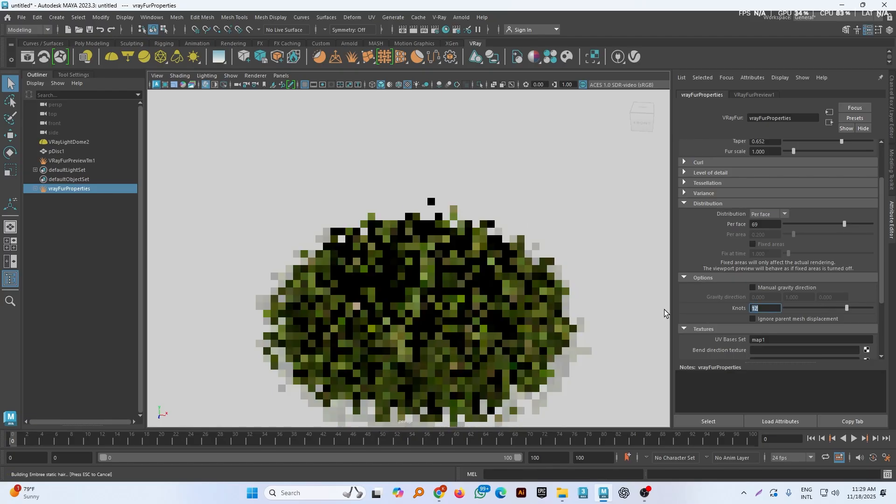
# Enable Curl on the fur and set the Curl Radius to about 0.168.
pyautogui.scroll(3, 747, 223)
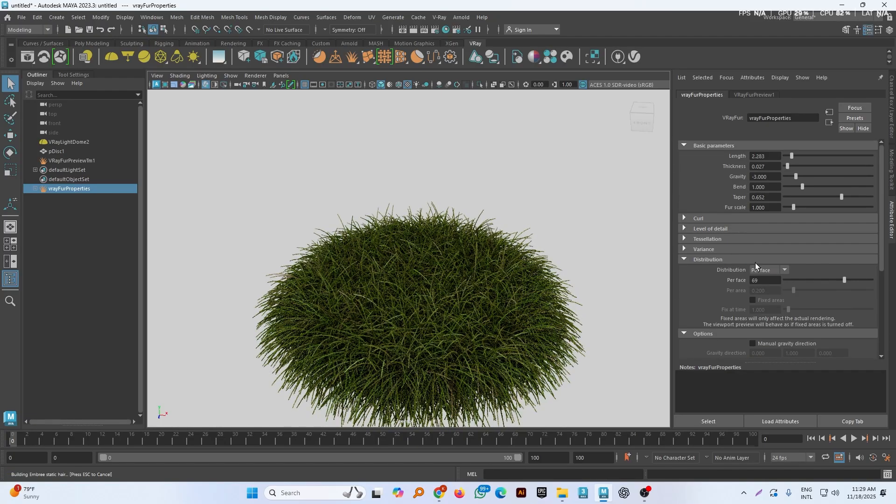
pyautogui.click(699, 218)
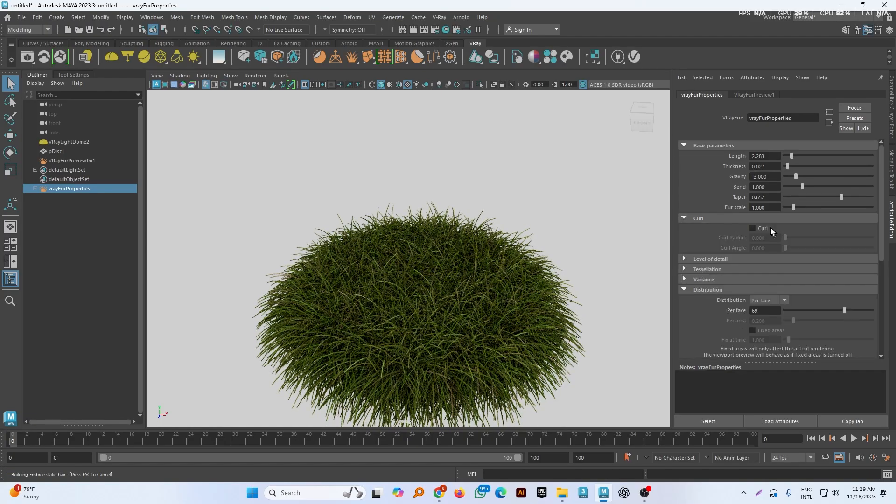
pyautogui.click(769, 228)
pyautogui.moveTo(790, 236); pyautogui.dragTo(798, 236)
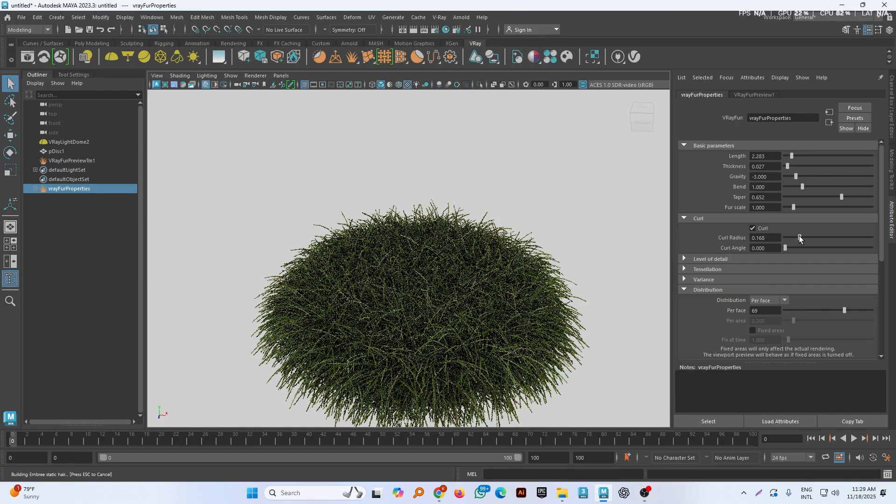
# Reduce the fur's Thickness further to about 0.005.
pyautogui.scroll(5, 430, 295)
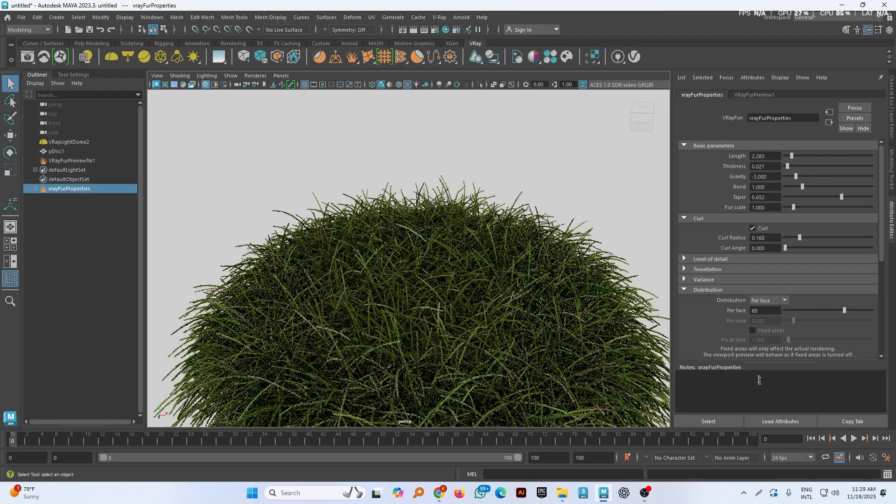
pyautogui.scroll(-4, 507, 285)
pyautogui.moveTo(787, 166); pyautogui.dragTo(785, 165)
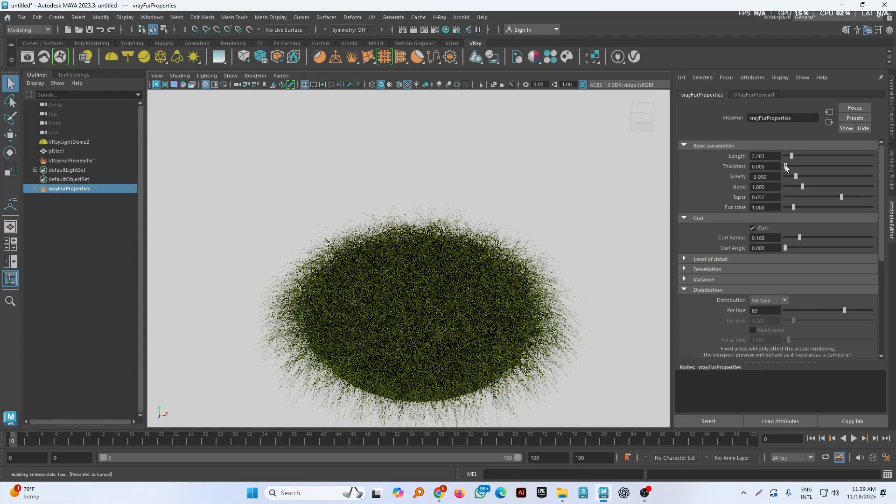
# Switch the viewport renderer back to Viewport 2.0 and delete the disc together with its grass fur.
pyautogui.scroll(3, 467, 328)
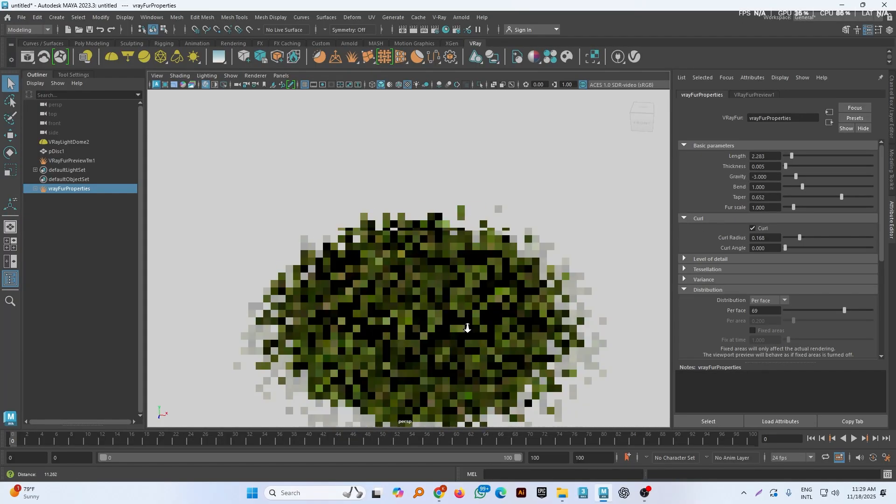
pyautogui.click(643, 321)
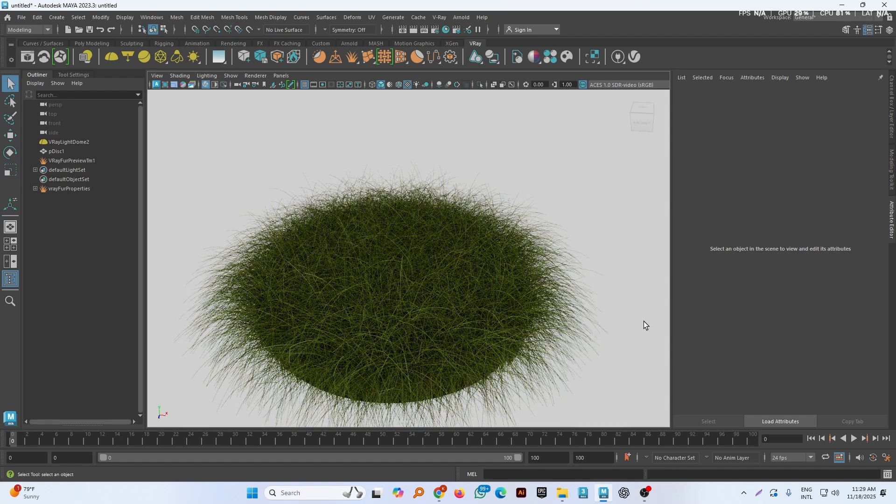
pyautogui.click(256, 84)
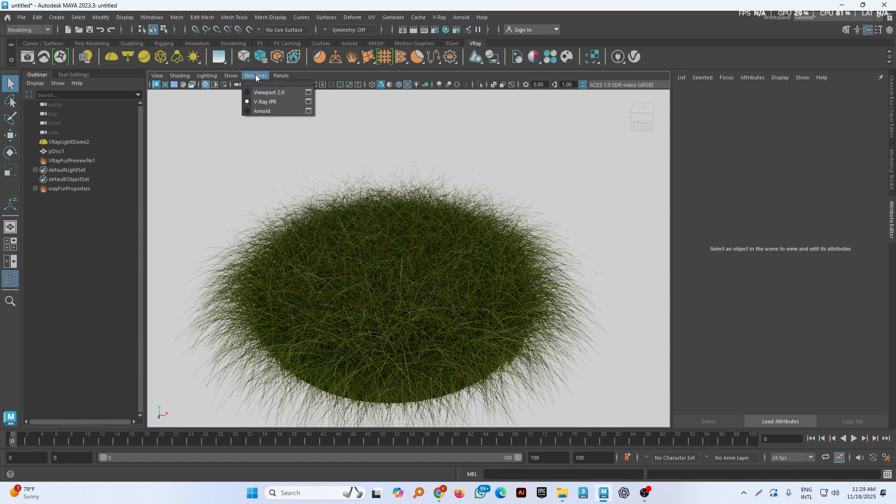
pyautogui.click(265, 92)
pyautogui.moveTo(332, 180); pyautogui.dragTo(497, 337)
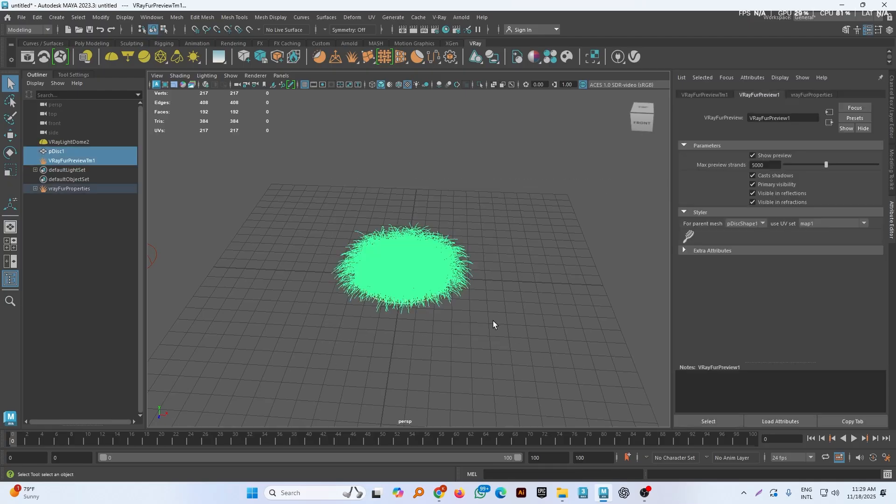
pyautogui.press('Delete')
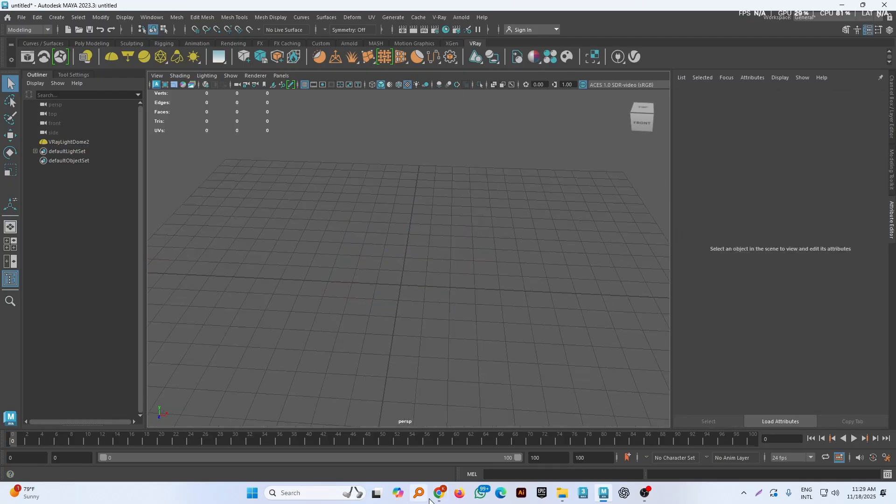
# Switch to Chrome and search Google Images for "carpet texture" in a new tab.
pyautogui.moveTo(439, 492)
pyautogui.click(392, 439)
pyautogui.hotkey('ctrl', 't')
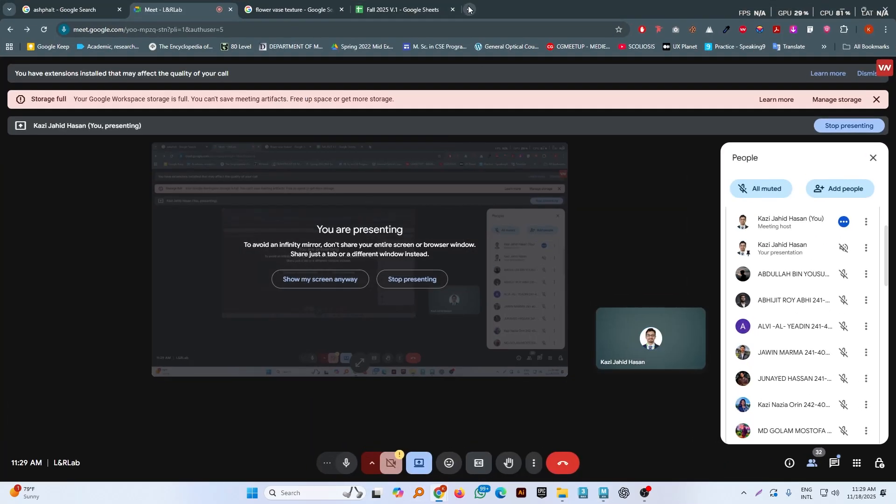
pyautogui.click(432, 32)
pyautogui.write('cur')
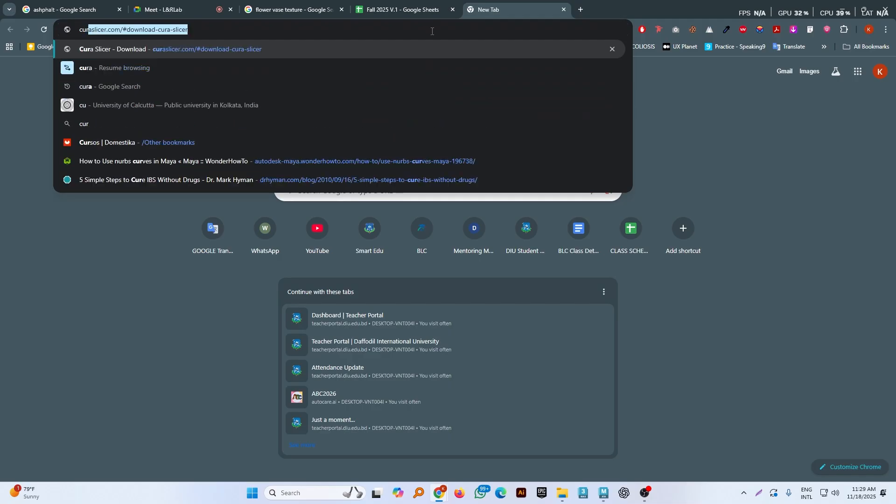
pyautogui.write('pet tex')
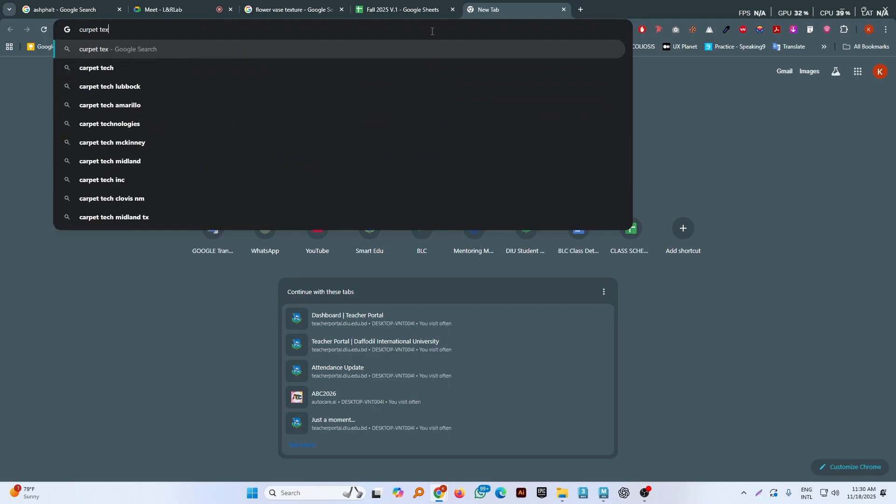
pyautogui.write('ture')
pyautogui.press('Return')
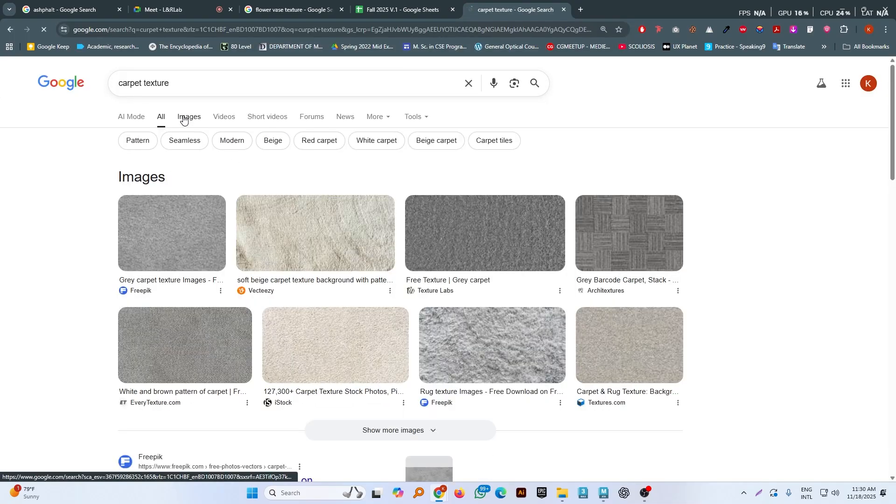
pyautogui.click(183, 118)
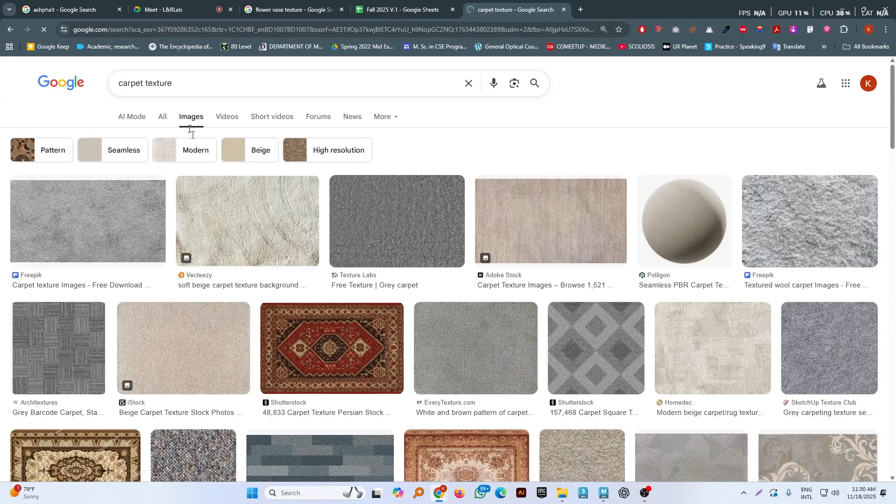
# Save the red Persian carpet image from the results to the desktop and check it in the image viewer.
pyautogui.click(369, 336)
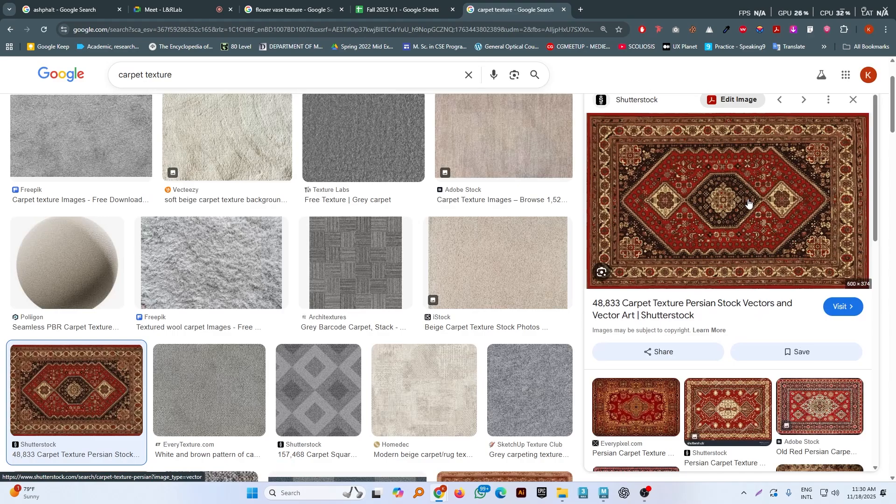
pyautogui.moveTo(748, 202); pyautogui.dragTo(552, 337)
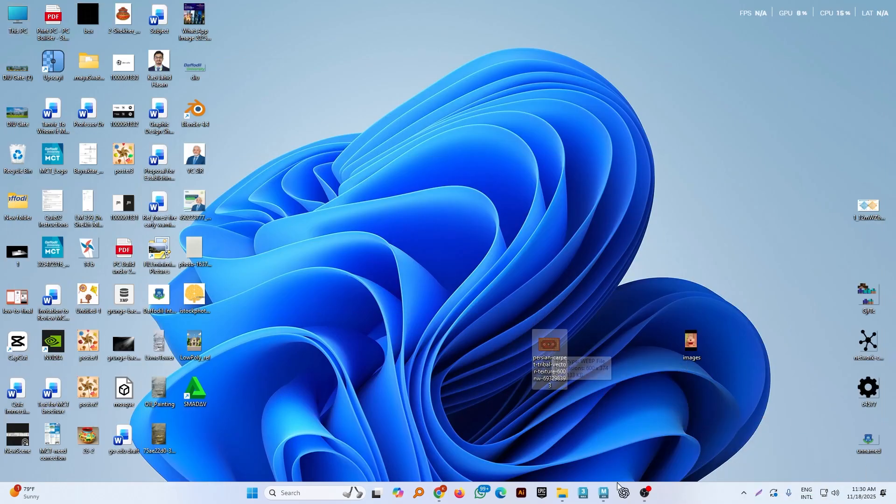
pyautogui.doubleClick(548, 350)
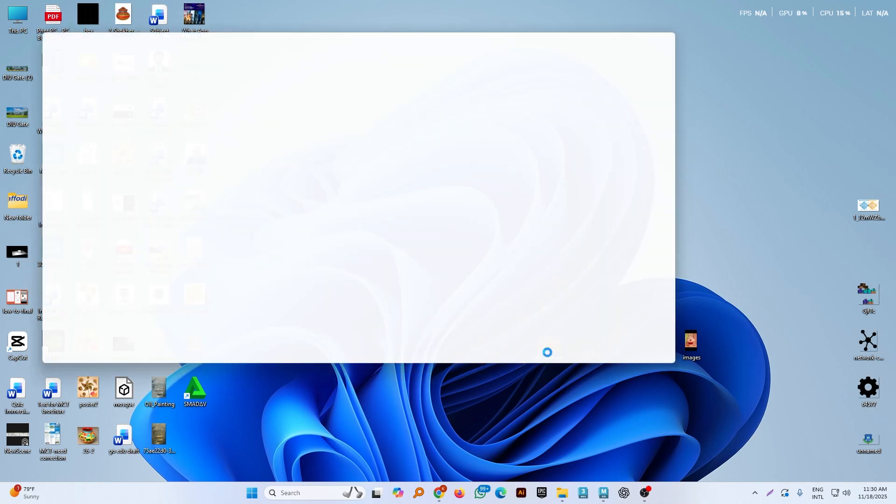
pyautogui.scroll(5, 372, 252)
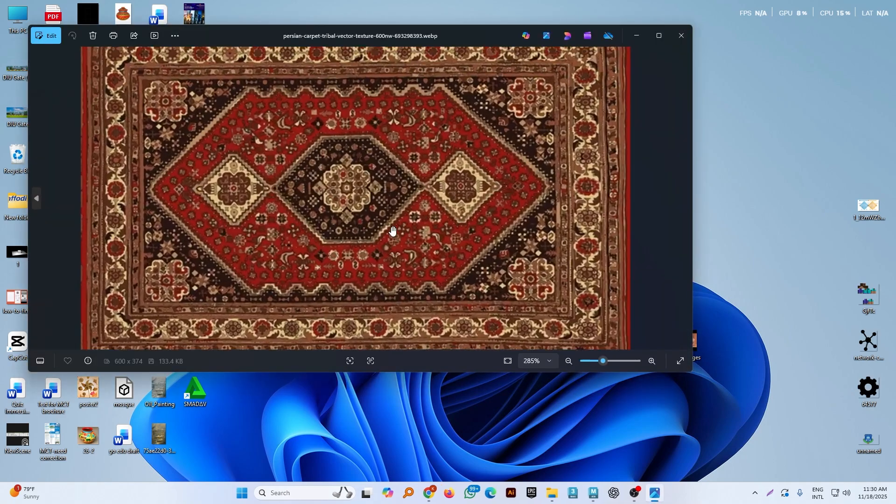
pyautogui.click(682, 38)
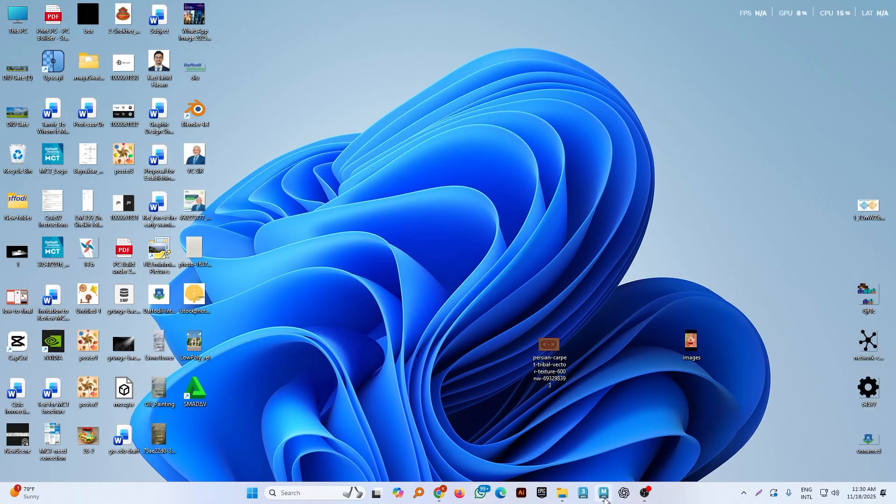
# Switch back to Maya and create a polygon plane at the grid's centre.
pyautogui.click(603, 495)
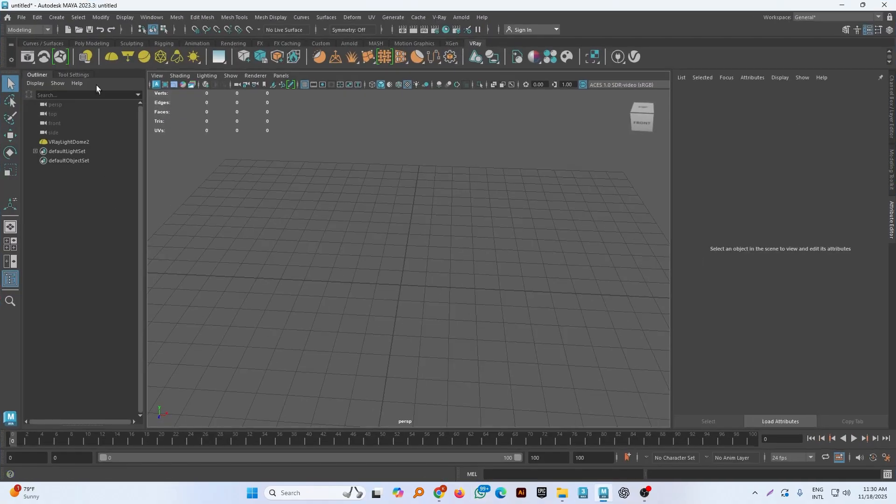
pyautogui.click(91, 42)
pyautogui.click(109, 56)
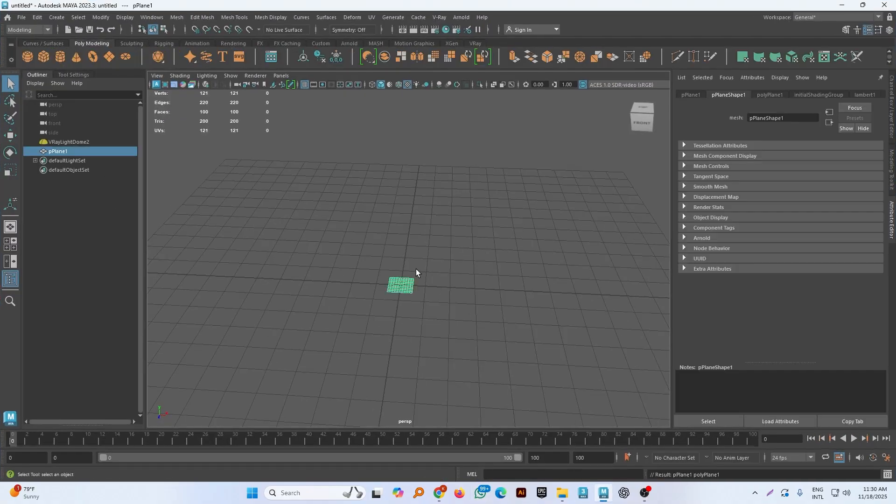
# Scale the plane into a long carpet-shaped rectangle, about 1.48 in X and more than twice that in Z.
pyautogui.press('r')
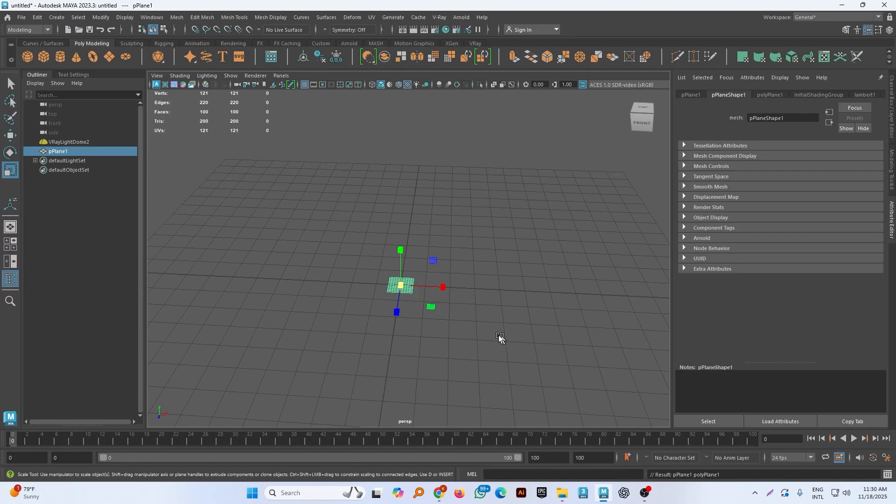
pyautogui.keyDown('alt'); pyautogui.moveTo(498, 335); pyautogui.dragTo(482, 342); pyautogui.keyUp('alt')
pyautogui.scroll(5, 524, 274)
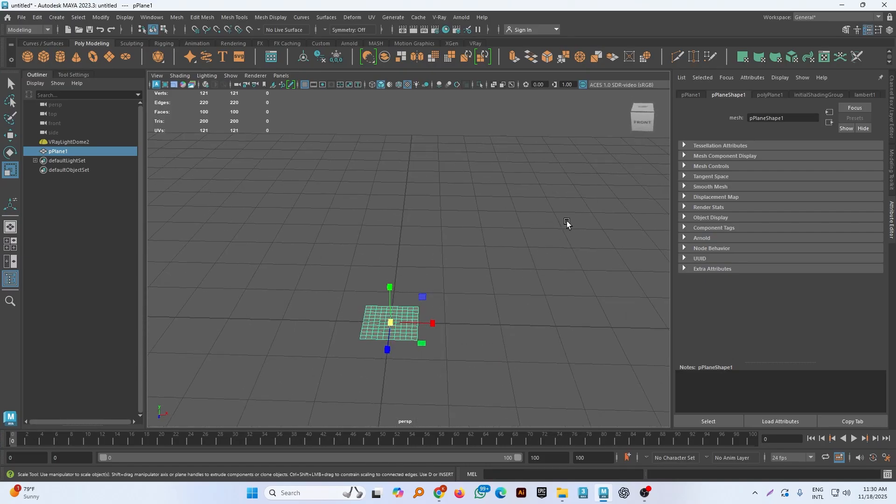
pyautogui.moveTo(394, 350); pyautogui.dragTo(385, 427)
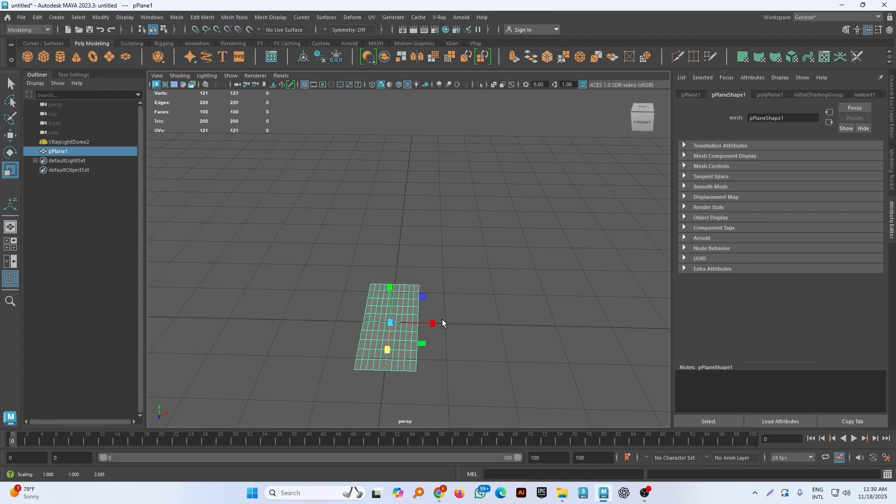
pyautogui.moveTo(429, 324); pyautogui.dragTo(440, 325)
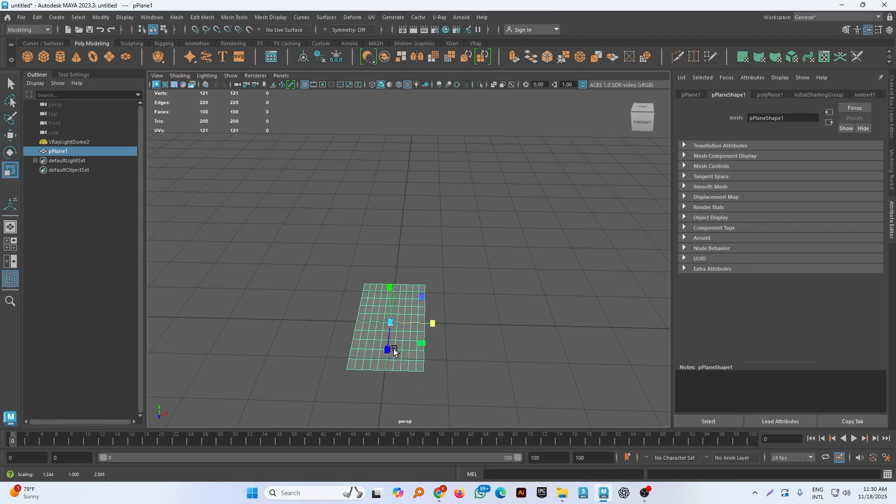
pyautogui.moveTo(393, 352); pyautogui.dragTo(387, 363)
pyautogui.moveTo(432, 324); pyautogui.dragTo(440, 325)
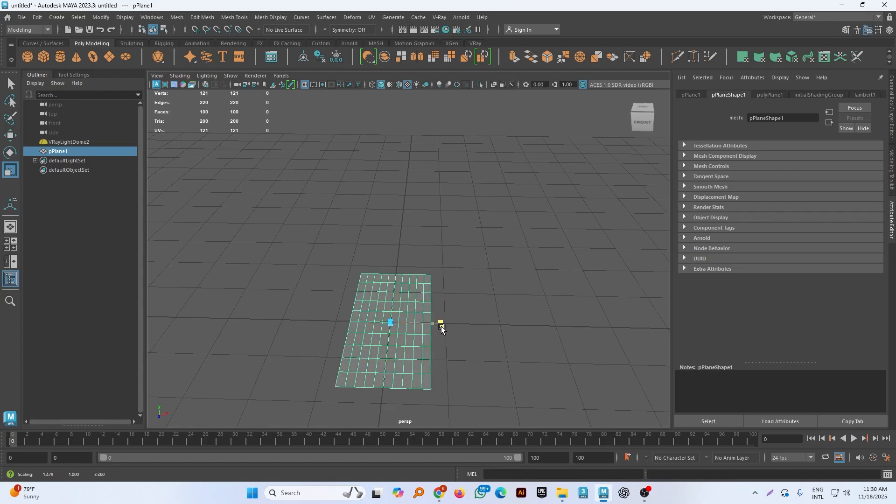
pyautogui.moveTo(386, 350); pyautogui.dragTo(385, 356)
pyautogui.press('w')
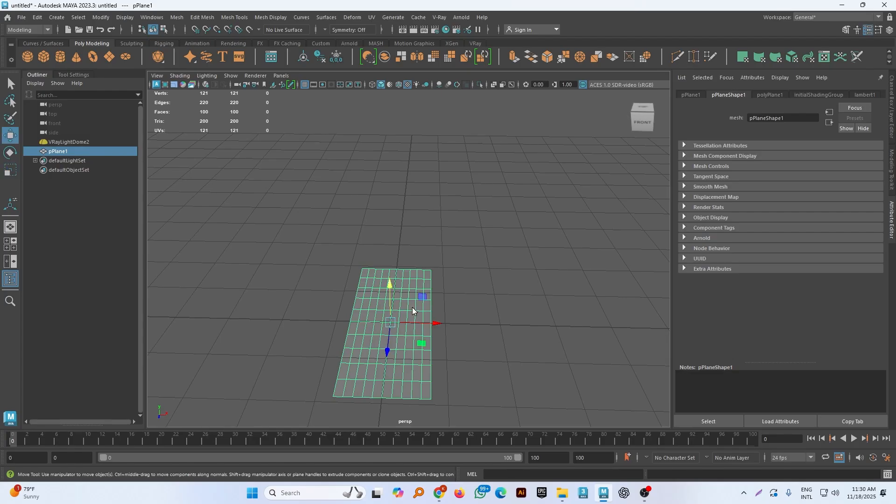
# Assign a new VRay Mtl to the plane.
pyautogui.moveTo(411, 308); pyautogui.dragTo(435, 458, button='right')
pyautogui.click(346, 217)
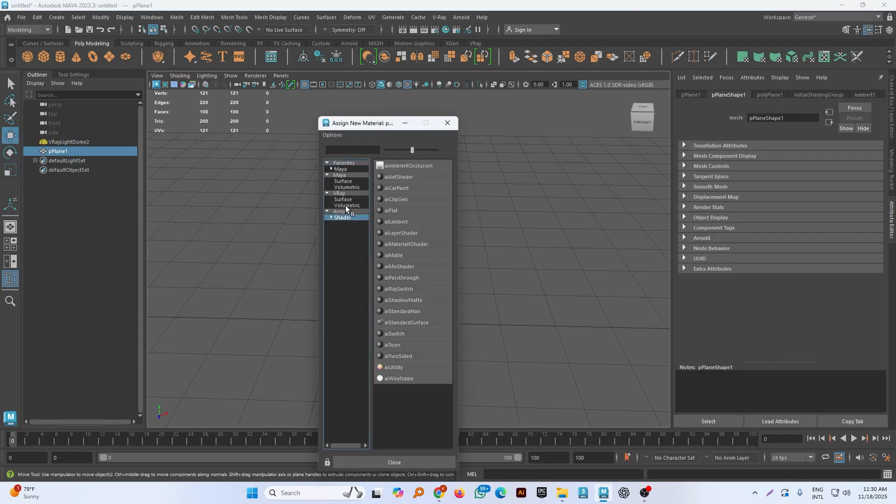
pyautogui.click(346, 205)
pyautogui.click(344, 199)
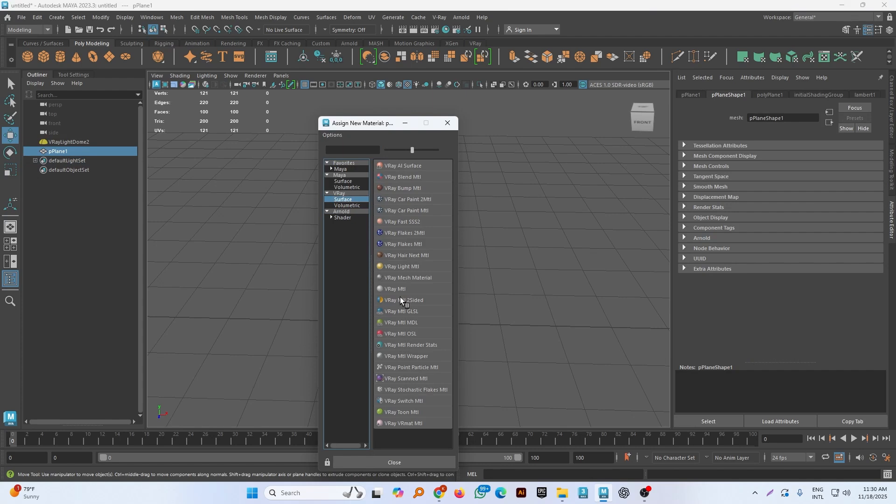
pyautogui.click(403, 289)
pyautogui.moveTo(401, 214); pyautogui.dragTo(400, 442, button='right')
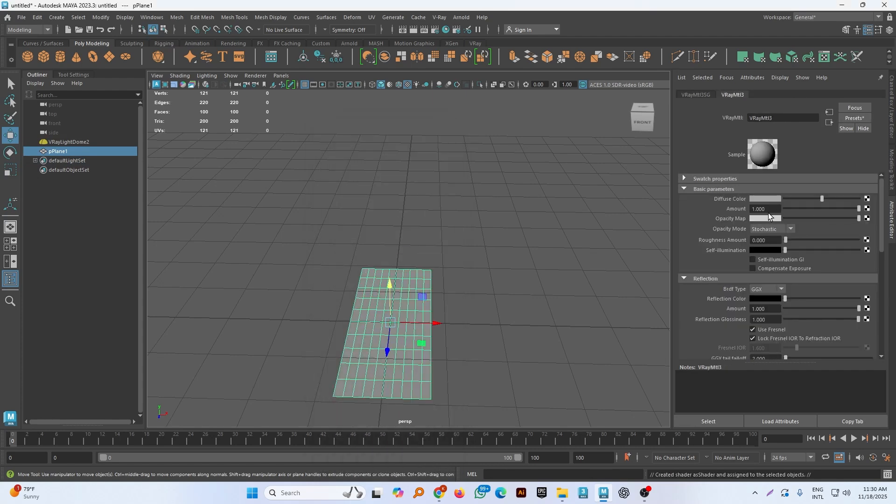
# Connect a File texture to the material's Diffuse Color and open the browser for its image.
pyautogui.click(864, 199)
pyautogui.click(371, 210)
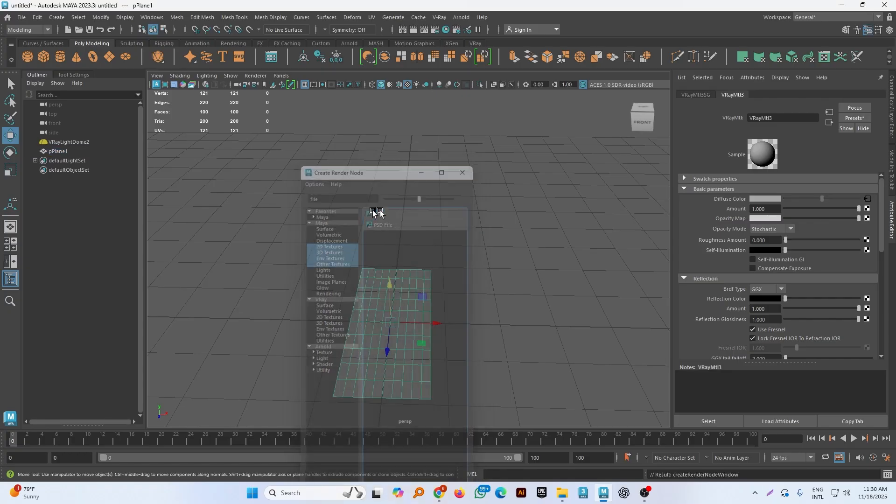
pyautogui.click(862, 223)
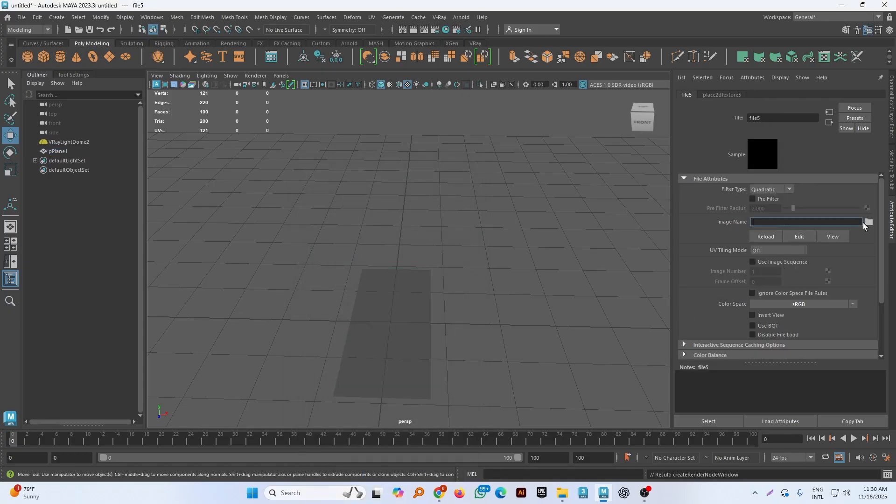
pyautogui.click(868, 222)
# Look through the Desktop folder's images for the Persian carpet texture, cancel the file selection and show the desktop.
pyautogui.click(389, 244)
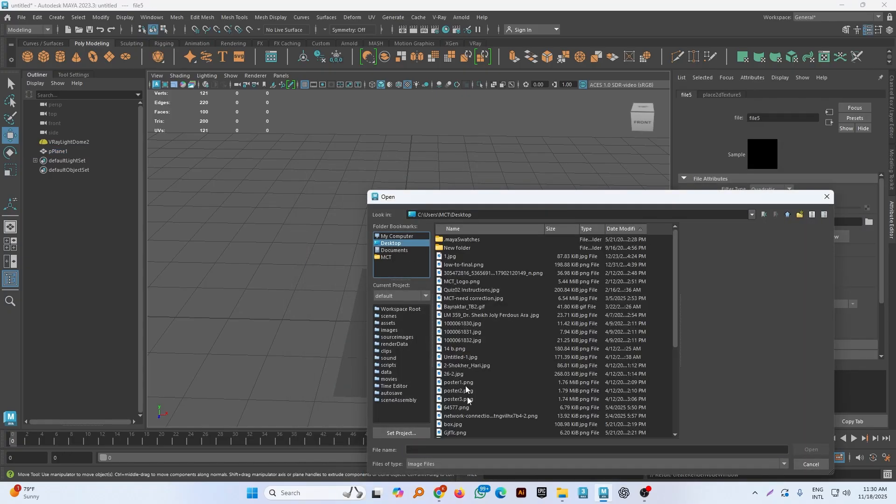
pyautogui.scroll(-5, 465, 385)
pyautogui.click(458, 432)
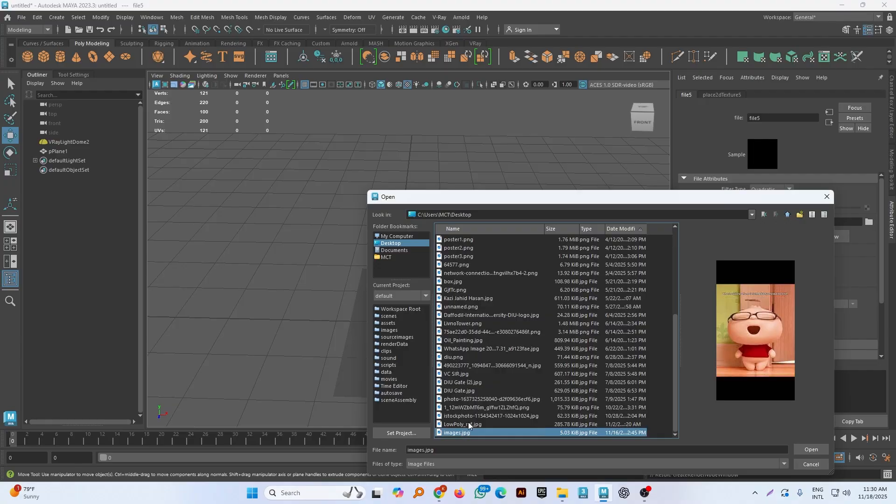
pyautogui.press('Up')
pyautogui.press('Up')
pyautogui.press('Up')
pyautogui.press('Up')
pyautogui.press('Up')
pyautogui.press('Up')
pyautogui.press('Up')
pyautogui.press('Up')
pyautogui.press('Up')
pyautogui.press('Up')
pyautogui.press('Up')
pyautogui.press('Up')
pyautogui.press('Up')
pyautogui.press('Up')
pyautogui.press('Up')
pyautogui.press('Up')
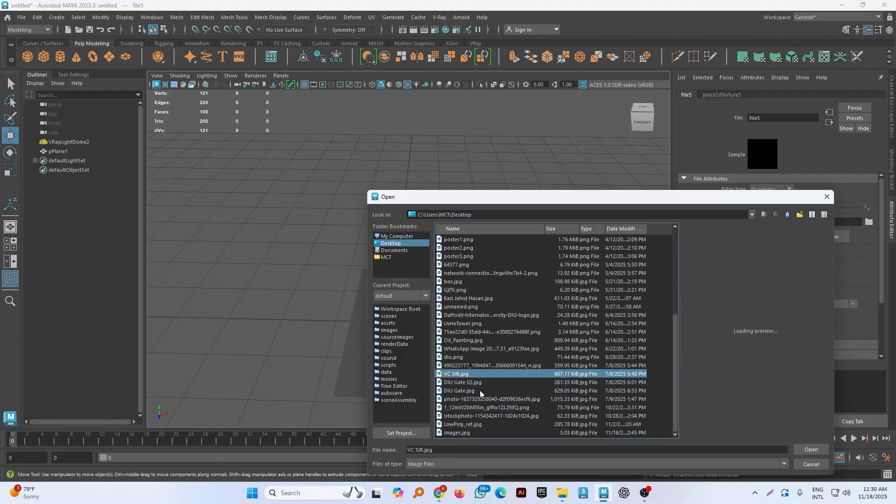
pyautogui.press('Up')
pyautogui.press('Up')
pyautogui.press('Up')
pyautogui.press('Up')
pyautogui.press('Up')
pyautogui.press('Up')
pyautogui.press('Up')
pyautogui.press('Up')
pyautogui.press('Up')
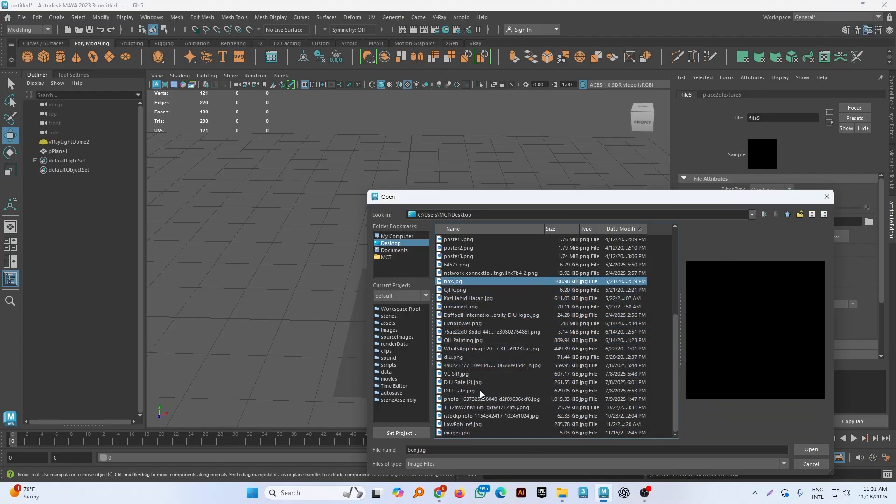
pyautogui.press('Up')
pyautogui.press('Up')
pyautogui.press('Up')
pyautogui.press('Up')
pyautogui.press('Up')
pyautogui.press('Up')
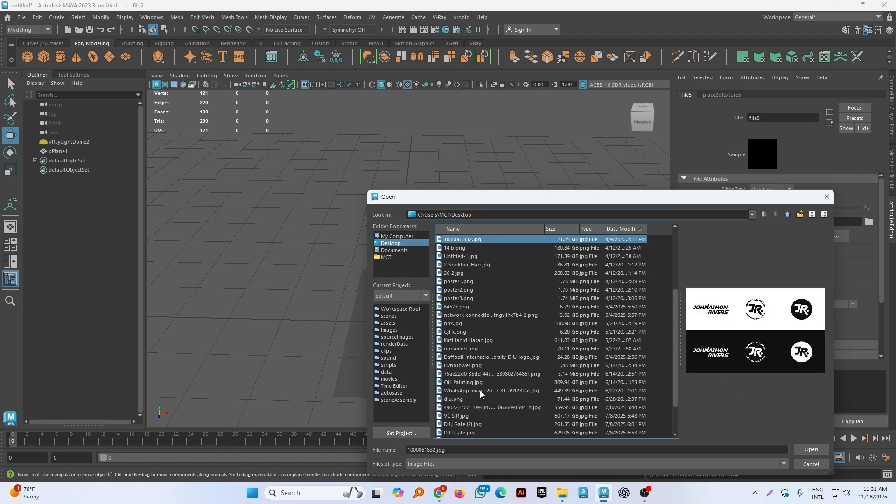
pyautogui.press('Up')
pyautogui.press('Up')
pyautogui.press('Up')
pyautogui.press('Up')
pyautogui.press('Up')
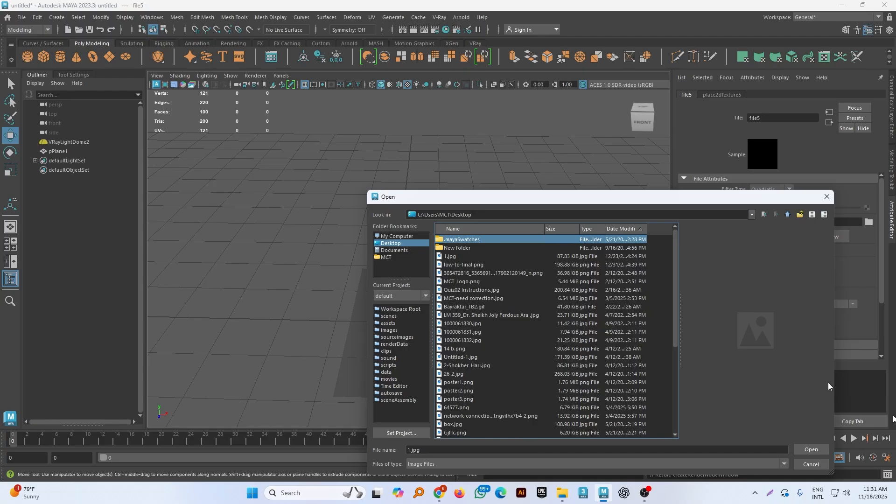
pyautogui.click(827, 196)
pyautogui.press('super+d')
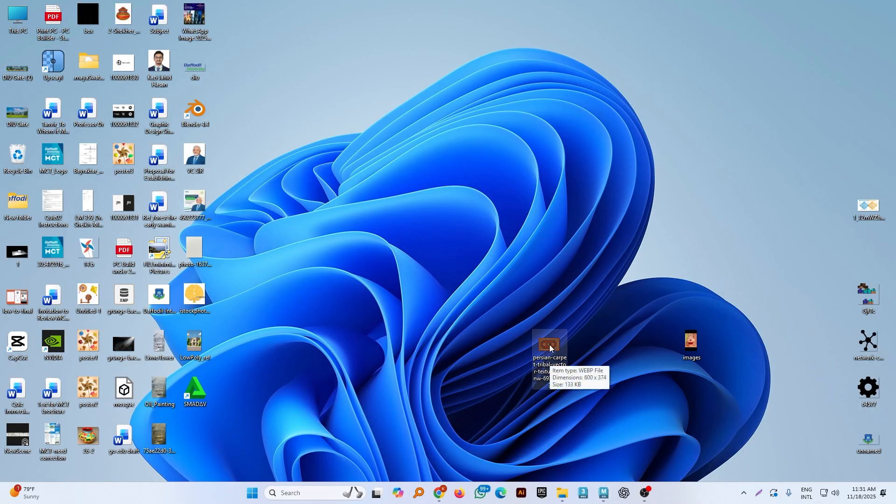
# Switch to Chrome's "carpet texture" image results and extract the page's images with Imageye.
pyautogui.moveTo(439, 492)
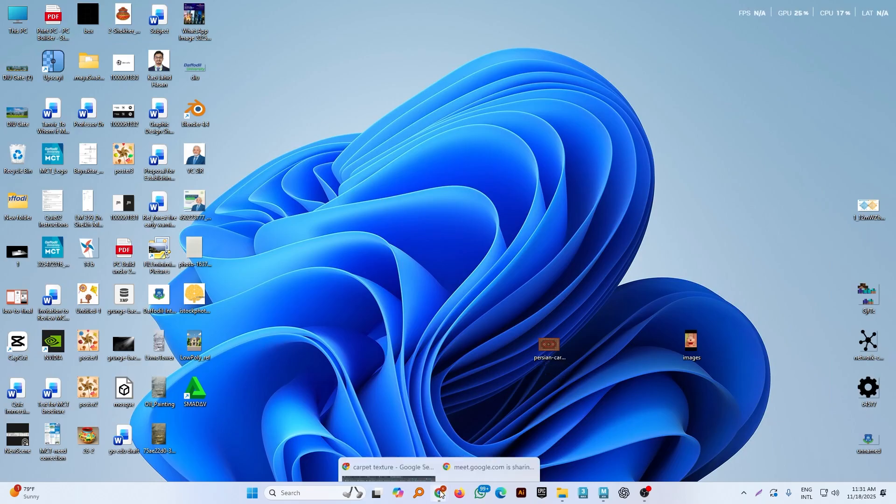
pyautogui.click(396, 438)
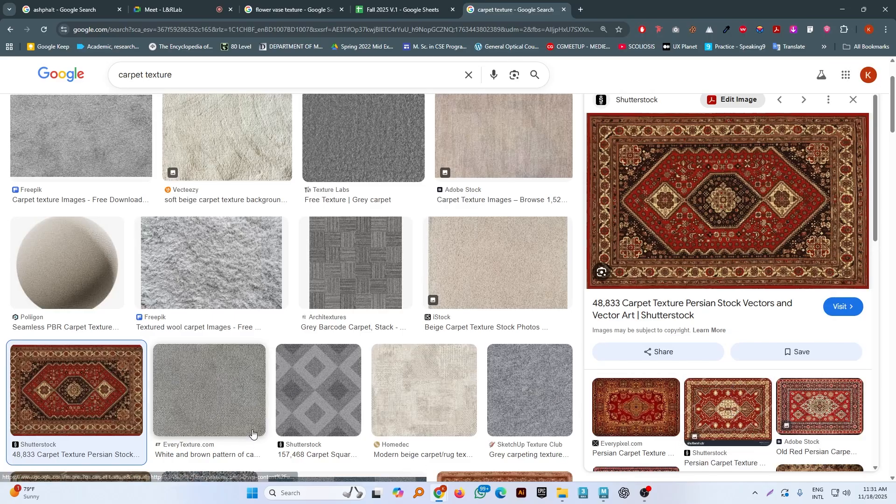
pyautogui.scroll(-5, 70, 392)
pyautogui.scroll(4, 73, 393)
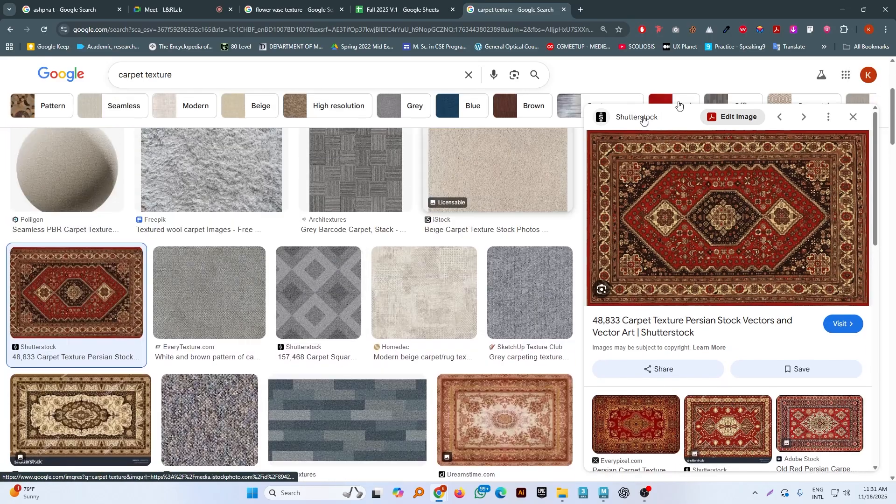
pyautogui.click(793, 30)
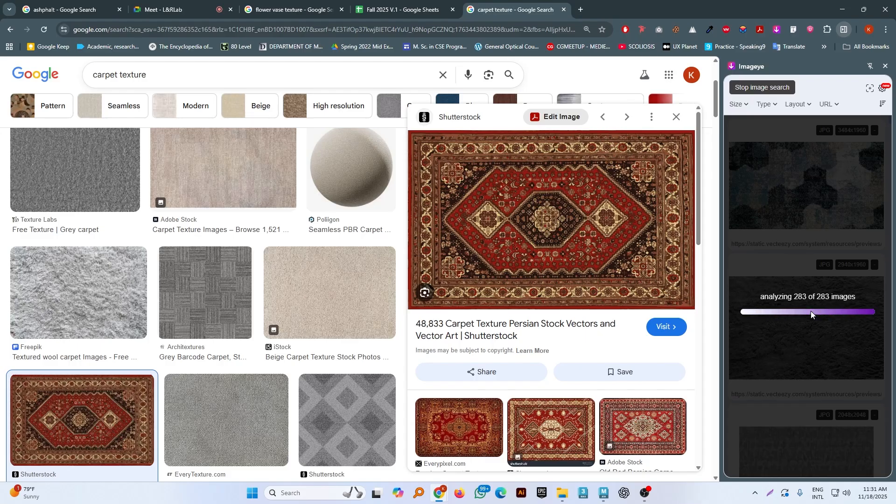
# Browse the extracted images and download a geometric-patterned carpet image, dismissing the download notice.
pyautogui.scroll(-15, 810, 311)
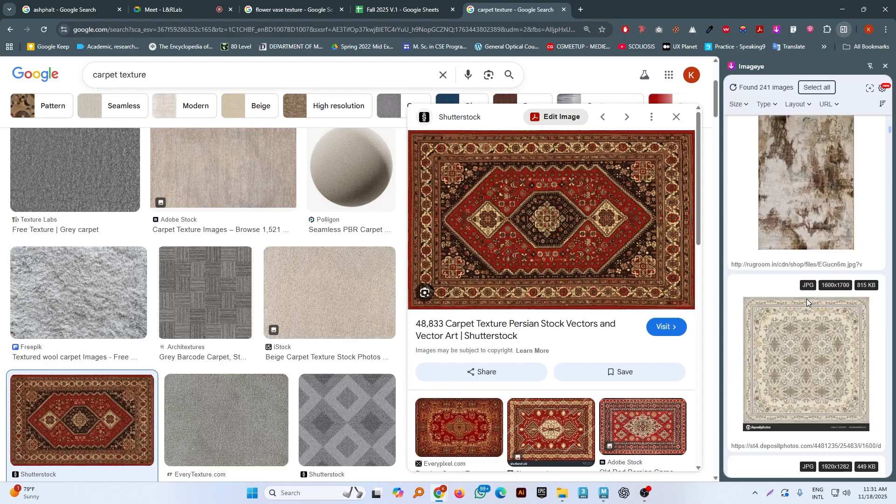
pyautogui.scroll(-15, 808, 303)
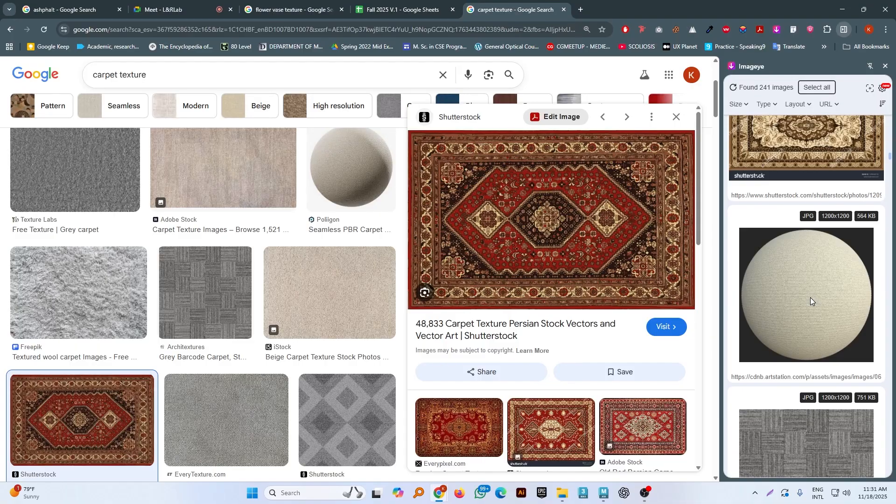
pyautogui.scroll(-10, 810, 297)
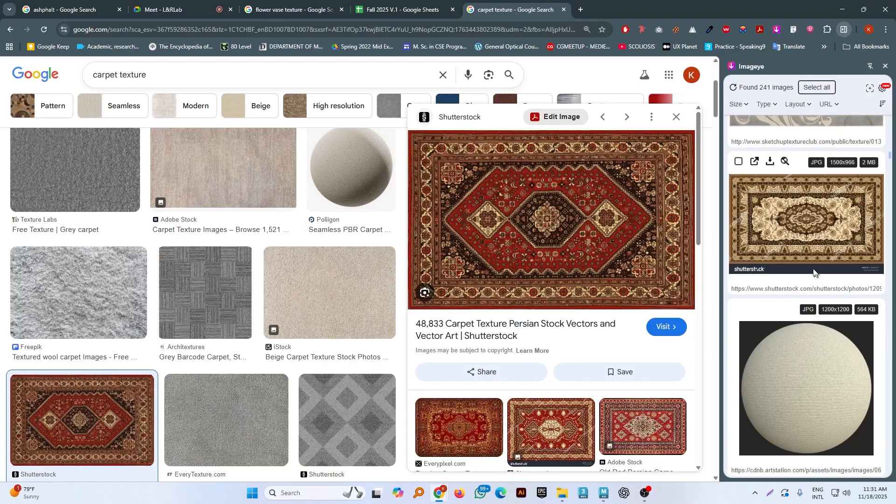
pyautogui.scroll(-10, 811, 273)
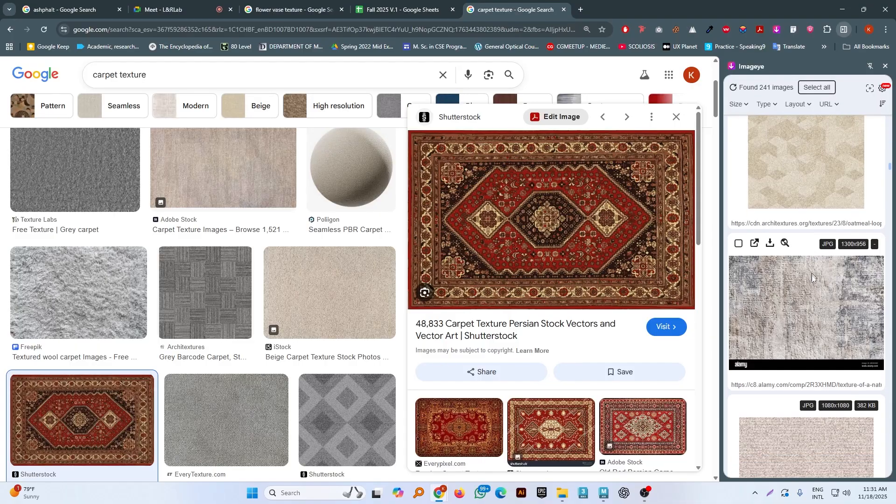
pyautogui.scroll(-5, 811, 280)
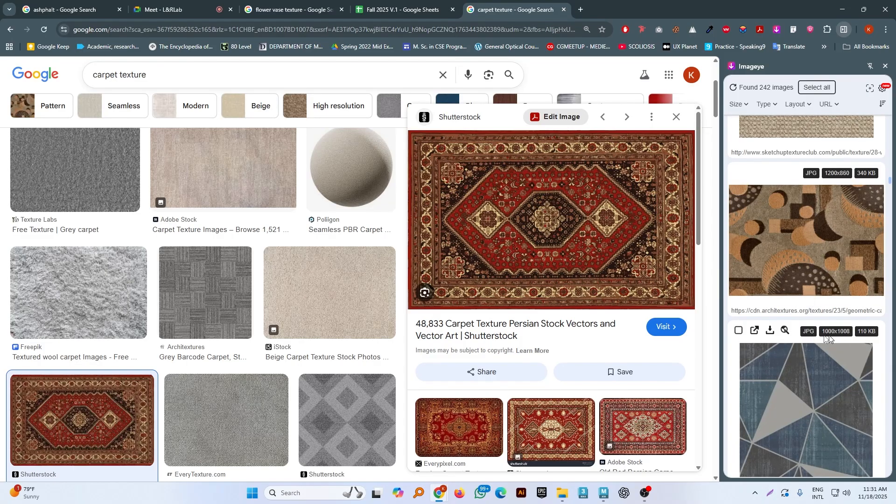
pyautogui.click(770, 331)
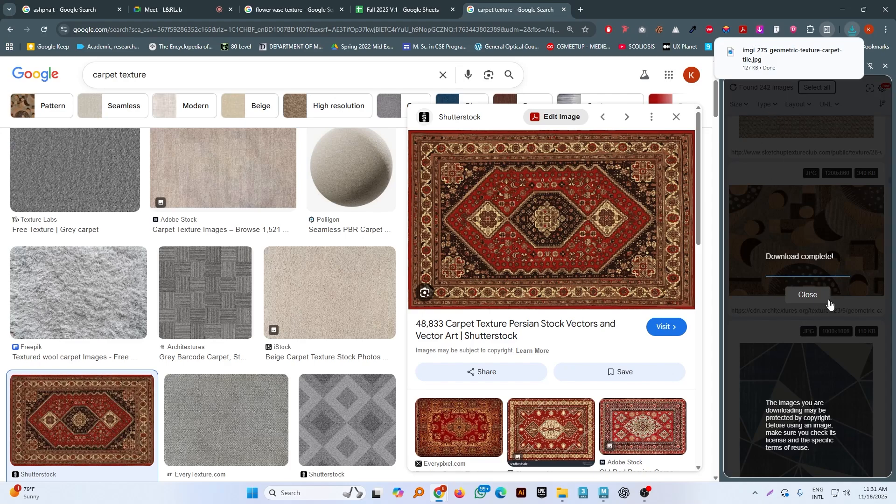
pyautogui.click(808, 295)
# Continue through the extracted images and download the 800x572 carpet with brown, beige and grey triangles.
pyautogui.scroll(-5, 838, 352)
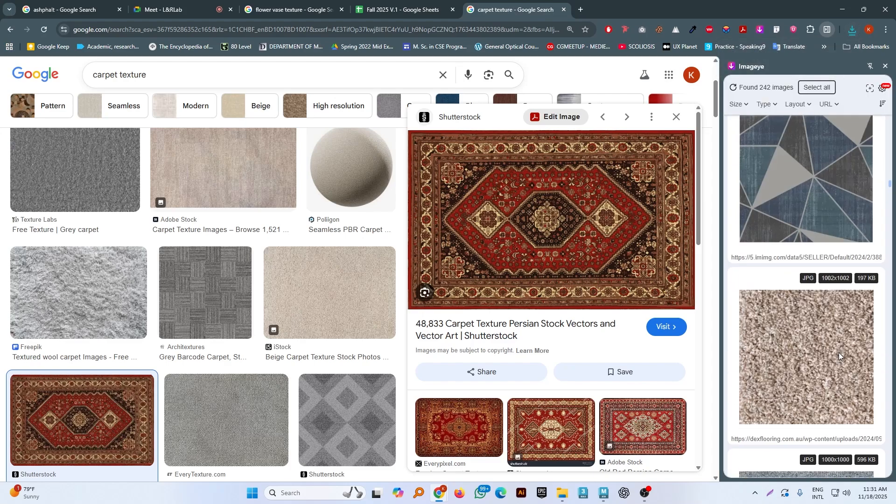
pyautogui.scroll(-10, 839, 345)
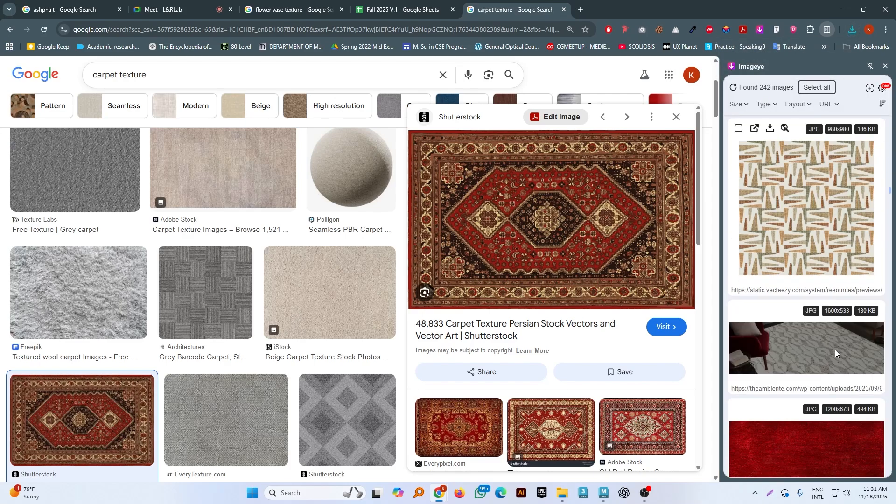
pyautogui.scroll(-8, 835, 352)
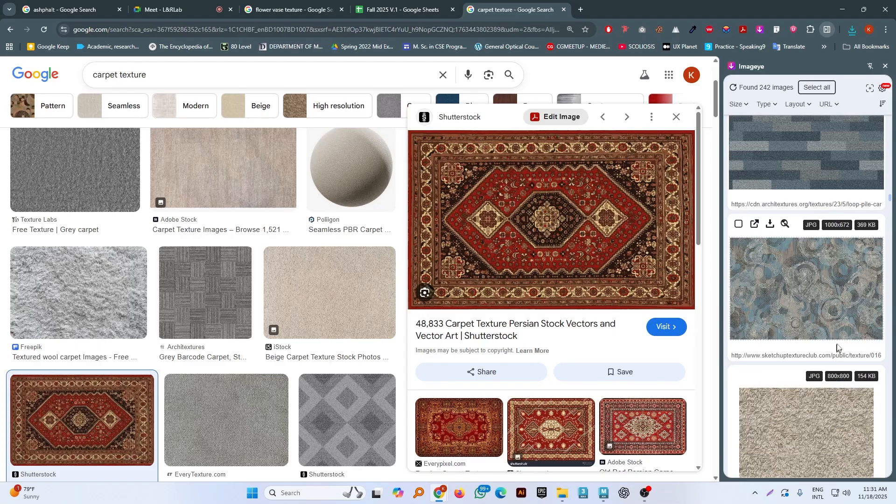
pyautogui.scroll(-10, 839, 321)
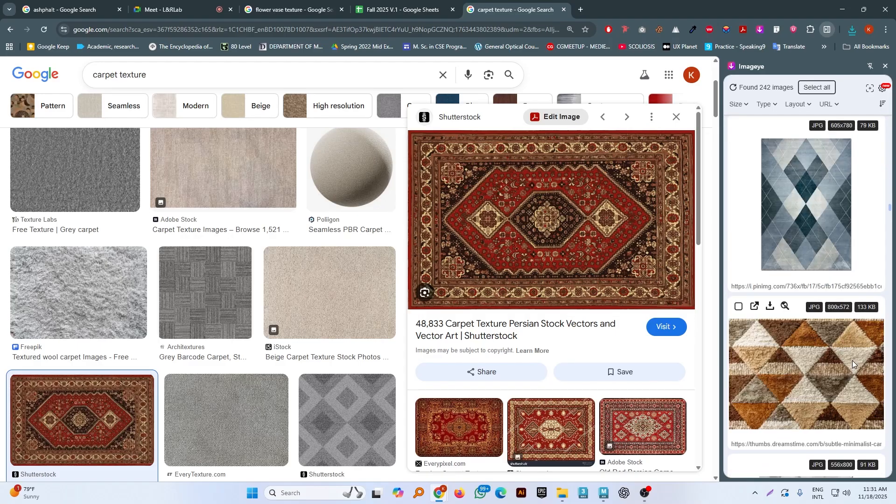
pyautogui.scroll(6, 847, 356)
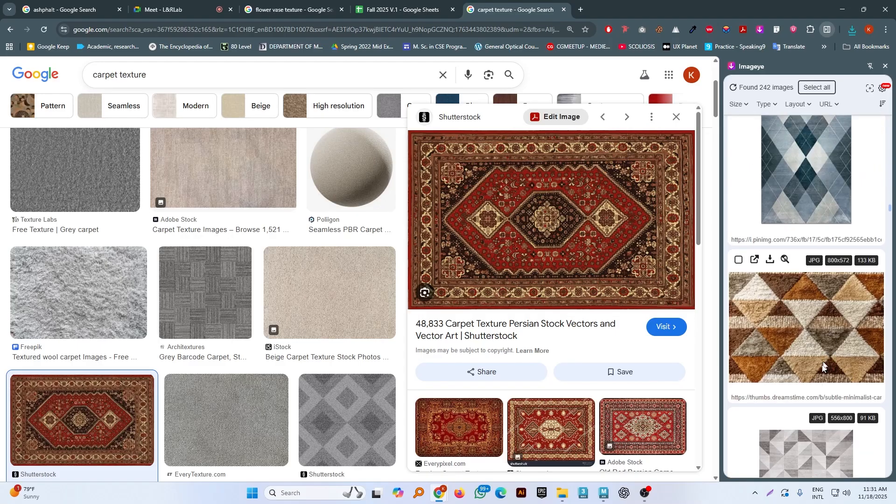
pyautogui.click(812, 420)
pyautogui.click(768, 418)
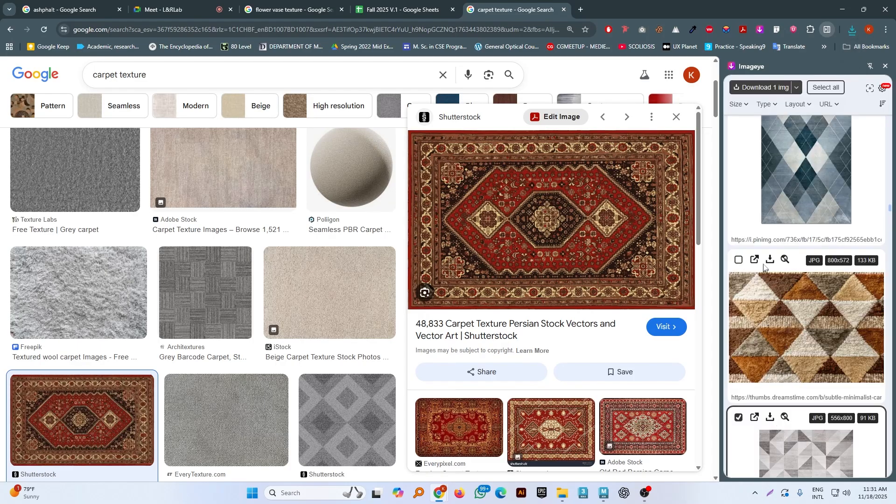
pyautogui.click(770, 260)
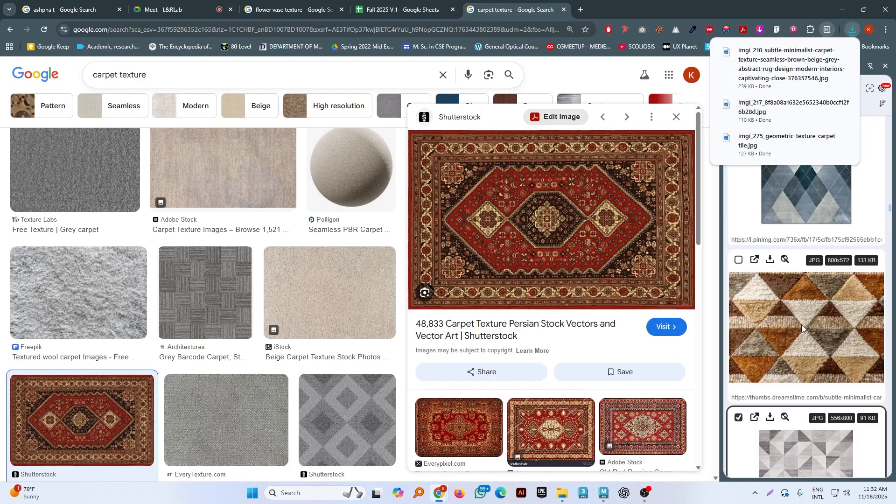
# Open the folder holding the downloaded triangle-pattern carpet image and preview the image.
pyautogui.click(827, 58)
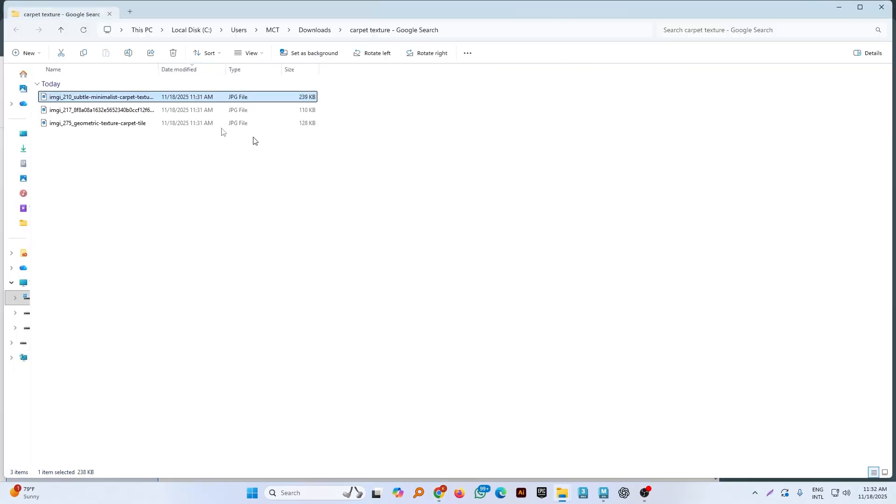
pyautogui.doubleClick(140, 98)
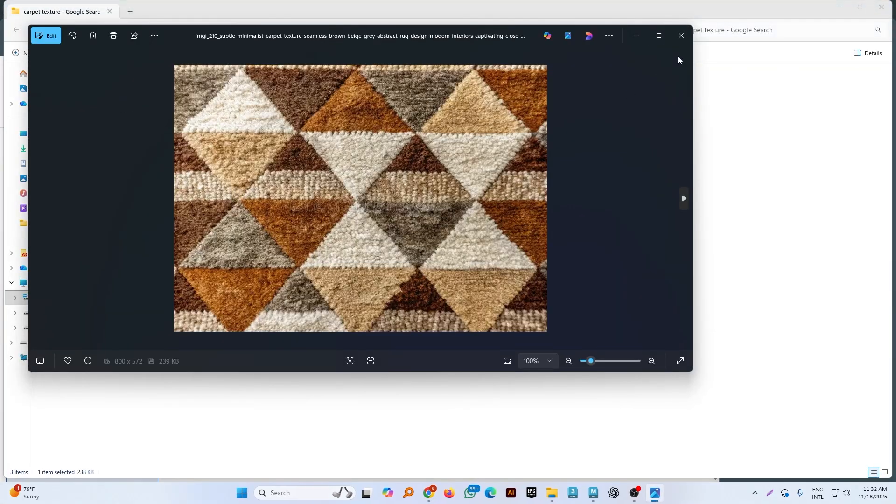
pyautogui.click(681, 35)
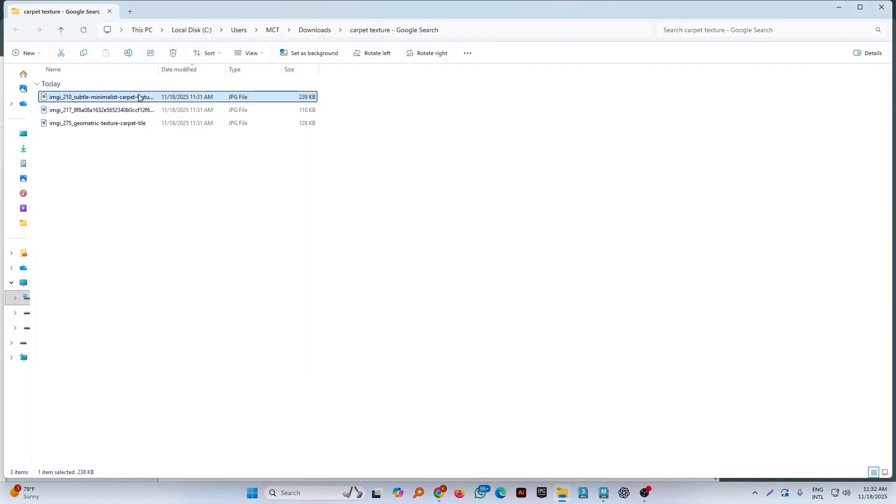
# Place the triangle-pattern carpet image on the desktop, rename it "carpet" and set it in an open area.
pyautogui.moveTo(138, 98); pyautogui.dragTo(632, 231)
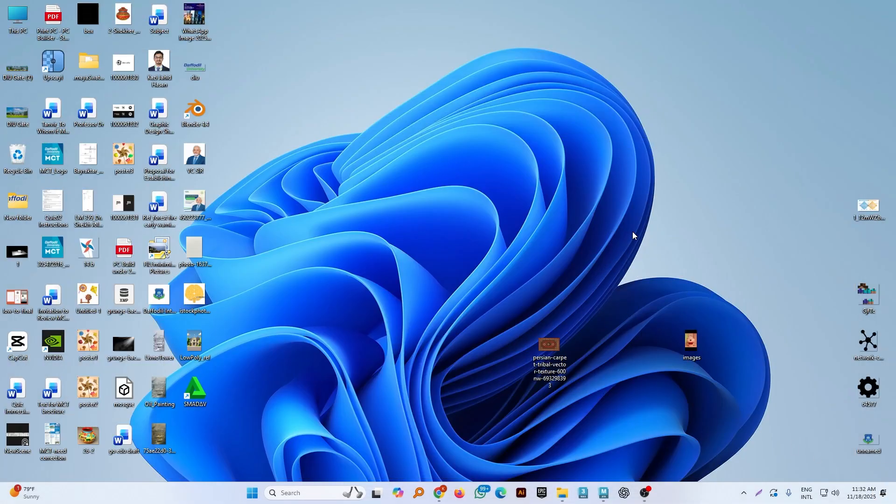
pyautogui.click(618, 251)
pyautogui.write('carpet')
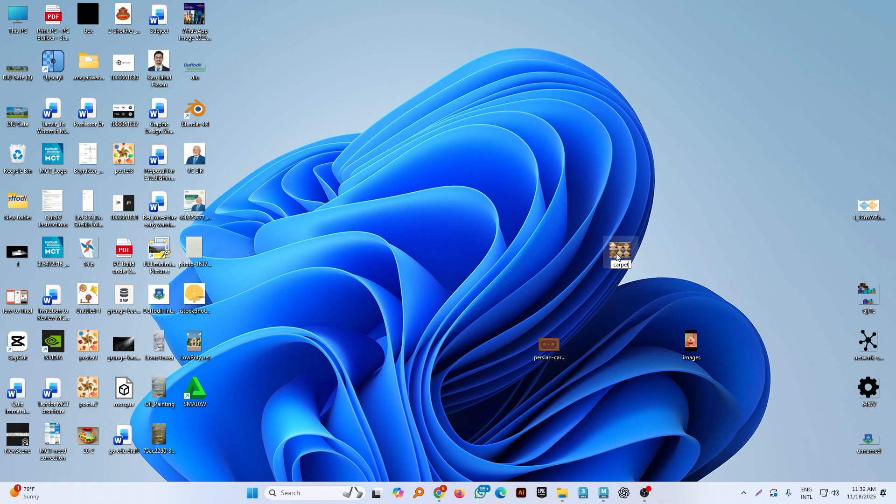
pyautogui.press('Return')
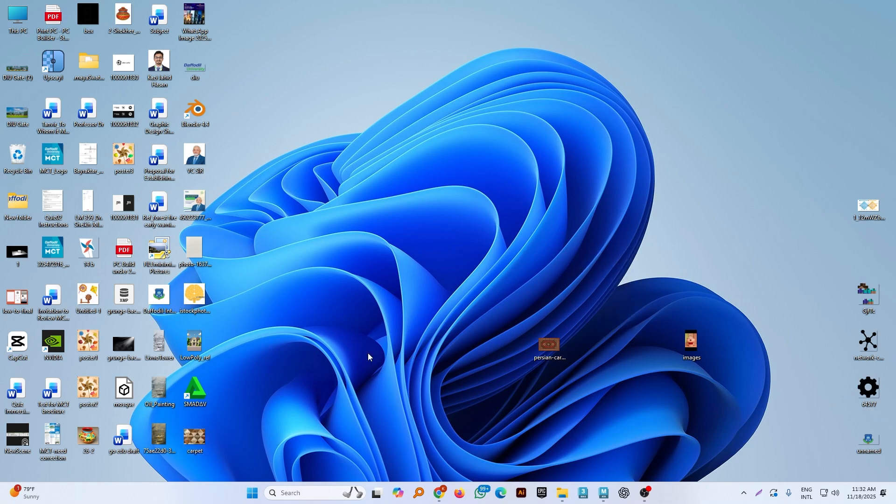
pyautogui.moveTo(183, 438); pyautogui.dragTo(475, 213)
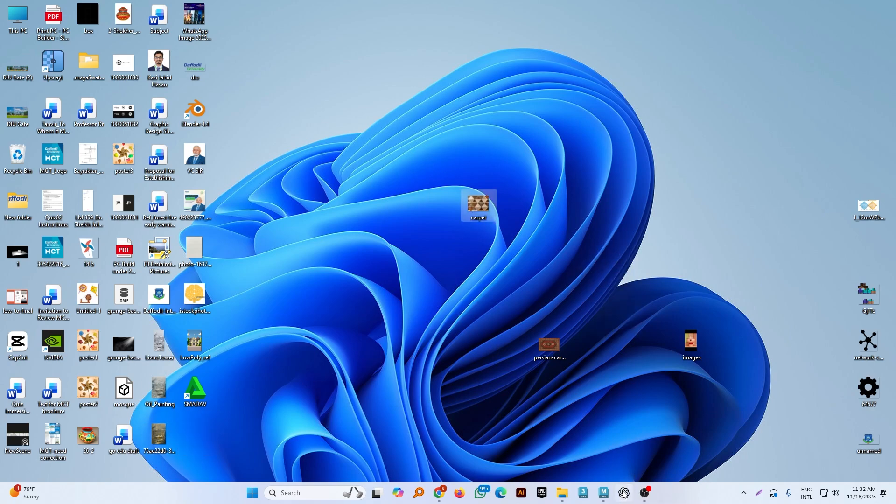
# Switch to Maya and load carpet.jpg from the Desktop into the File texture of the plane's VRay material.
pyautogui.click(604, 493)
pyautogui.click(388, 306)
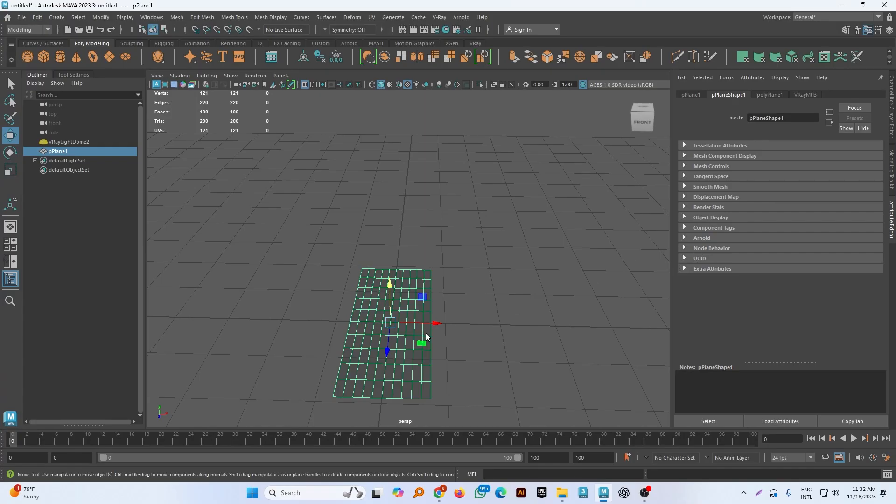
pyautogui.moveTo(428, 345); pyautogui.dragTo(437, 446, button='right')
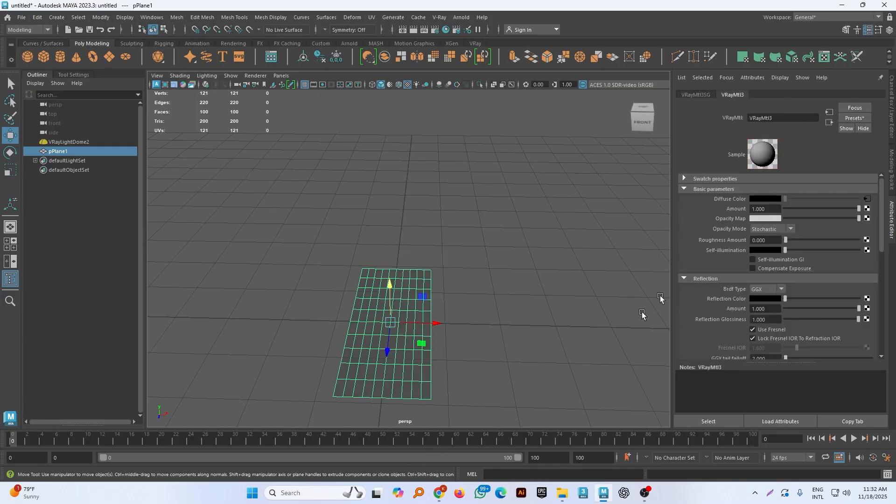
pyautogui.click(867, 198)
pyautogui.click(868, 222)
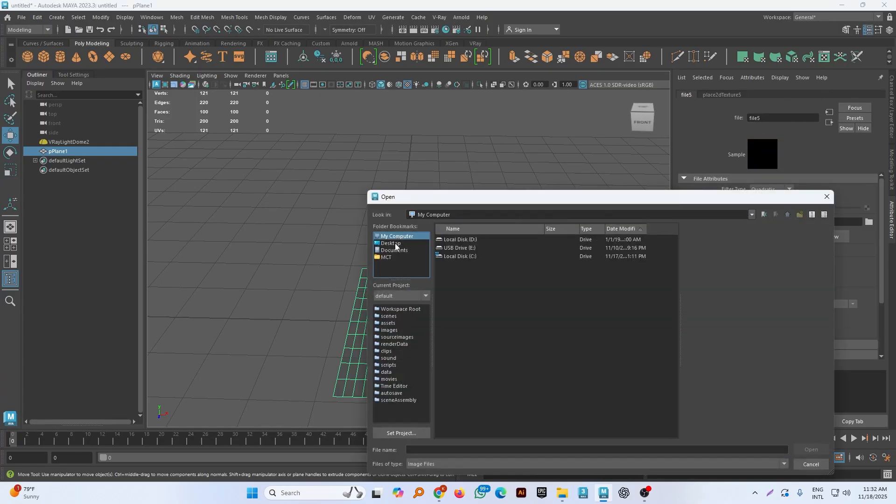
pyautogui.click(395, 243)
pyautogui.click(456, 265)
pyautogui.press('End')
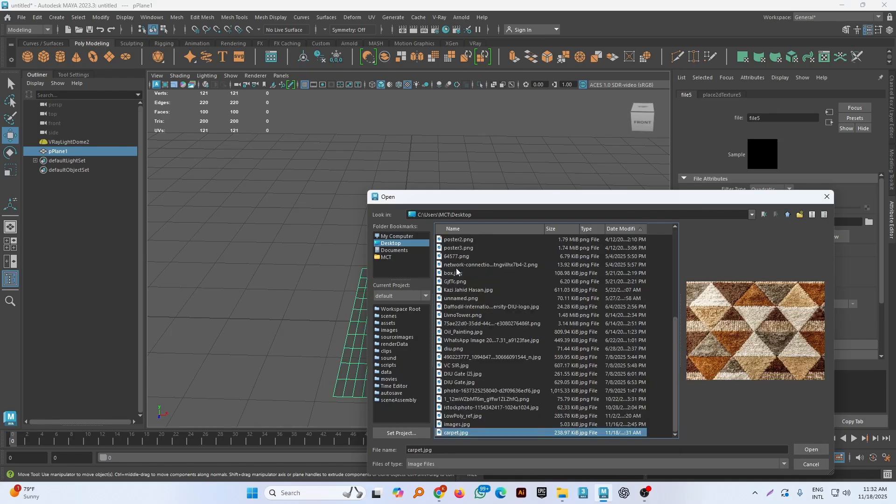
pyautogui.click(799, 444)
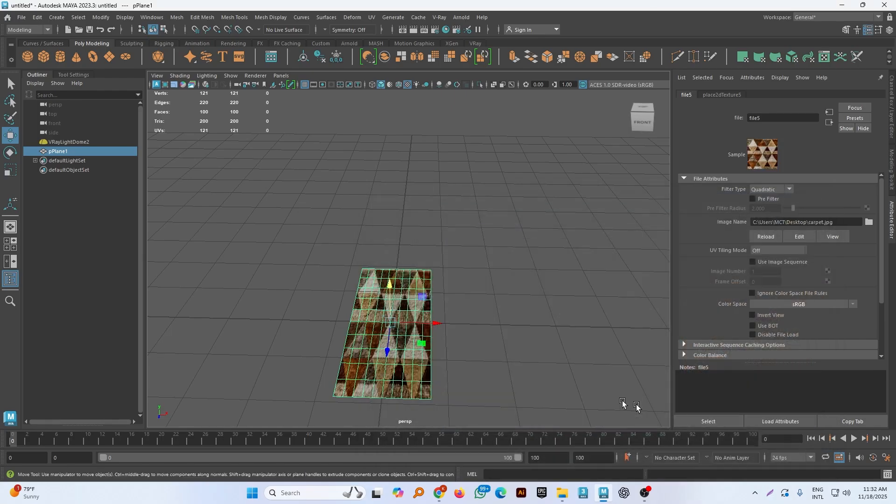
# Widen the textured plane along X so the carpet pattern looks less squeezed.
pyautogui.keyDown('alt'); pyautogui.moveTo(624, 350); pyautogui.dragTo(430, 360); pyautogui.keyUp('alt')
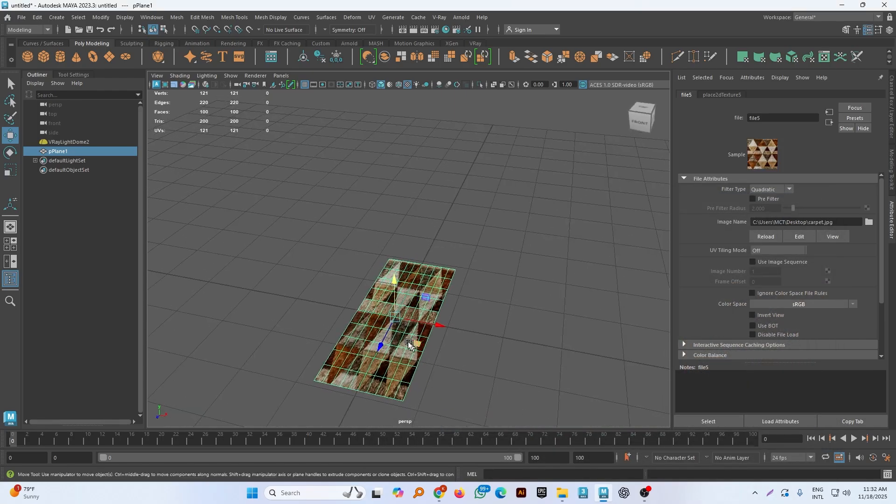
pyautogui.press('r')
pyautogui.moveTo(444, 326); pyautogui.dragTo(529, 335)
pyautogui.click(526, 238)
# Adjust the plane's scale to about 5.77 in X and 4.85 in Z to suit the carpet pattern.
pyautogui.keyDown('alt'); pyautogui.moveTo(461, 312); pyautogui.dragTo(458, 351); pyautogui.keyUp('alt')
pyautogui.keyDown('alt'); pyautogui.moveTo(458, 351); pyautogui.dragTo(407, 210, button='right'); pyautogui.keyUp('alt')
pyautogui.keyDown('alt'); pyautogui.moveTo(407, 210); pyautogui.dragTo(394, 276); pyautogui.keyUp('alt')
pyautogui.press('w')
pyautogui.scroll(4, 408, 317)
pyautogui.click(406, 267)
pyautogui.press('e')
pyautogui.press('r')
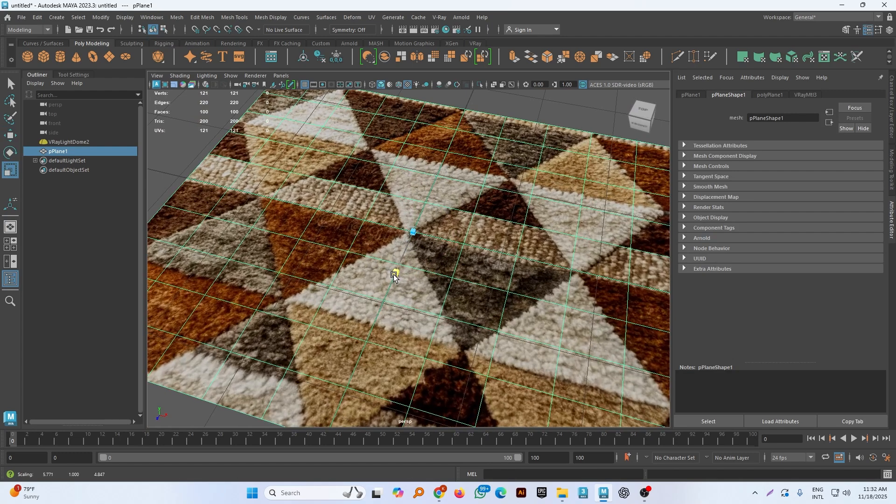
pyautogui.scroll(-5, 394, 276)
pyautogui.press('w')
pyautogui.click(514, 156)
pyautogui.scroll(-1, 457, 220)
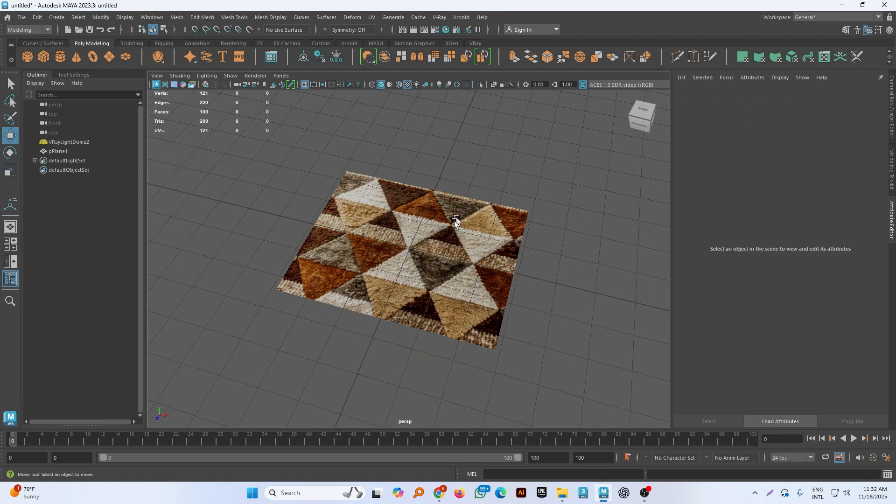
# Add V-Ray Fur to the carpet plane.
pyautogui.keyDown('alt'); pyautogui.moveTo(457, 220); pyautogui.dragTo(431, 245); pyautogui.keyUp('alt')
pyautogui.click(431, 245)
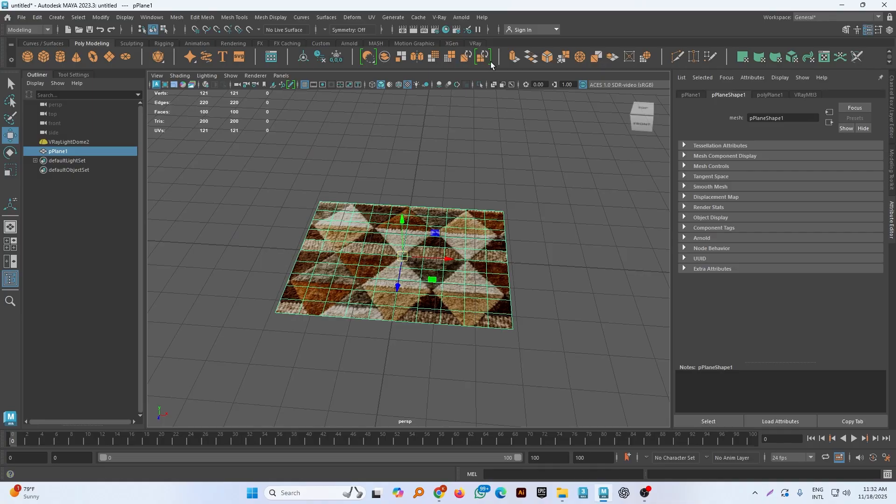
pyautogui.click(475, 43)
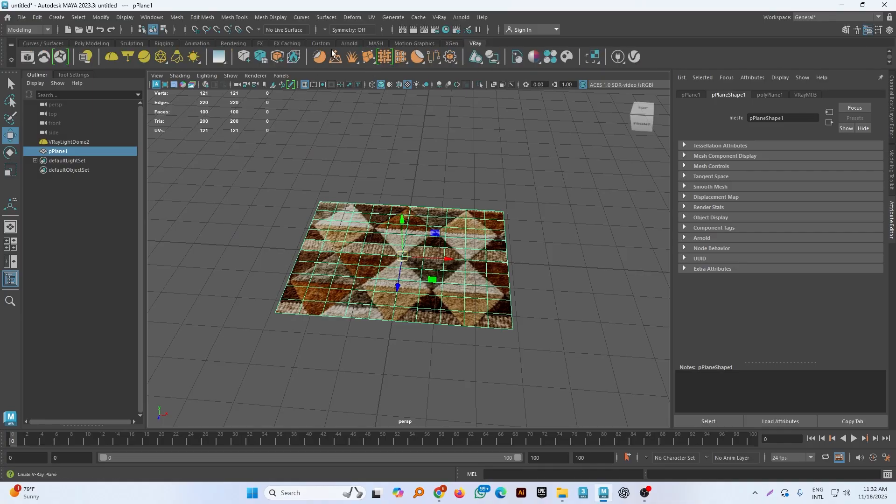
pyautogui.click(351, 56)
pyautogui.scroll(-5, 480, 292)
pyautogui.keyDown('alt'); pyautogui.moveTo(466, 276); pyautogui.dragTo(467, 303, button='middle'); pyautogui.keyUp('alt')
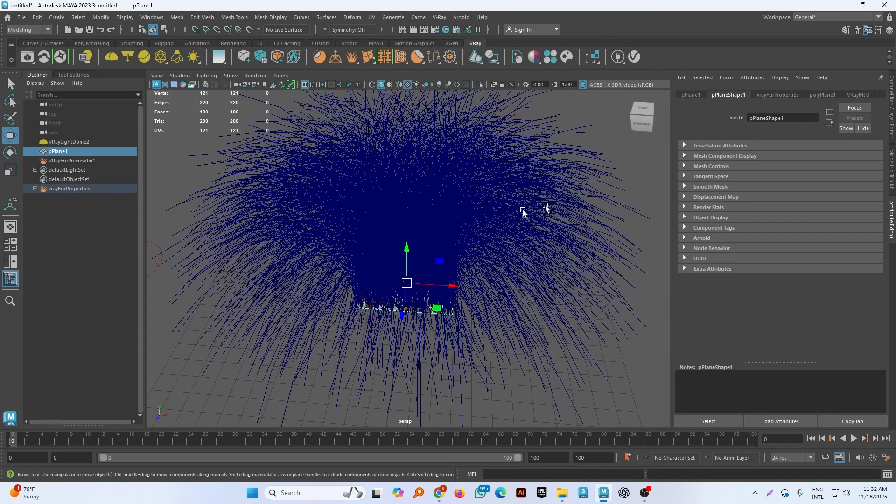
# Shorten the carpet's V-Ray fur to a length of about 0.163 and start a live V-Ray render in the viewport.
pyautogui.click(77, 188)
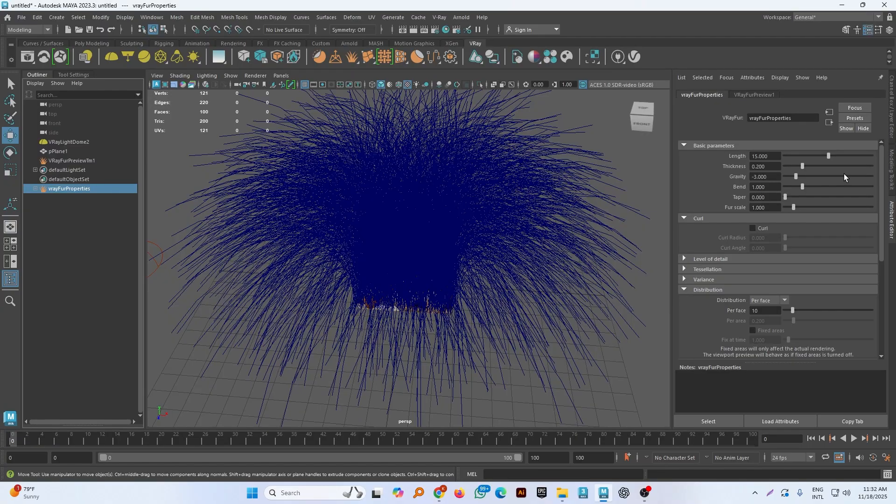
pyautogui.moveTo(816, 156); pyautogui.dragTo(785, 157)
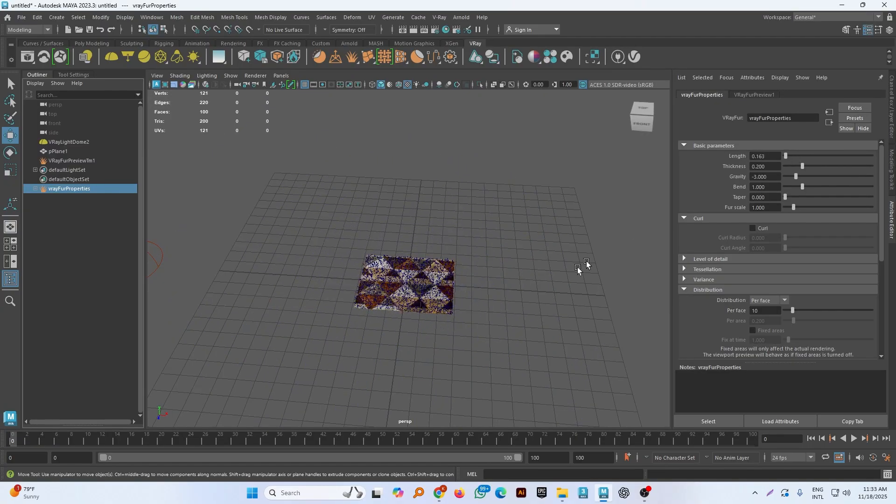
pyautogui.scroll(5, 471, 348)
pyautogui.keyDown('alt'); pyautogui.moveTo(461, 348); pyautogui.dragTo(419, 200); pyautogui.keyUp('alt')
pyautogui.click(257, 77)
pyautogui.click(262, 100)
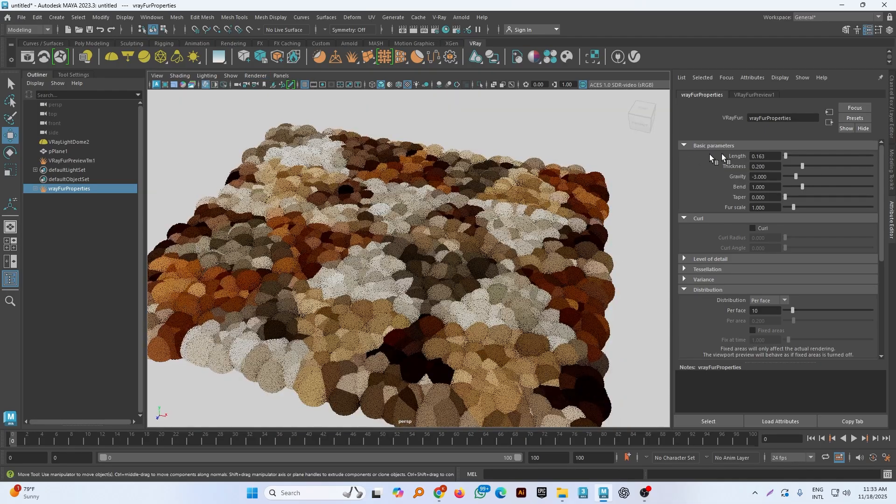
# Thin the fur to a thickness of about 0.022 and enable Curl with radius about 0.038 and angle about 0.152.
pyautogui.moveTo(802, 164); pyautogui.dragTo(785, 164)
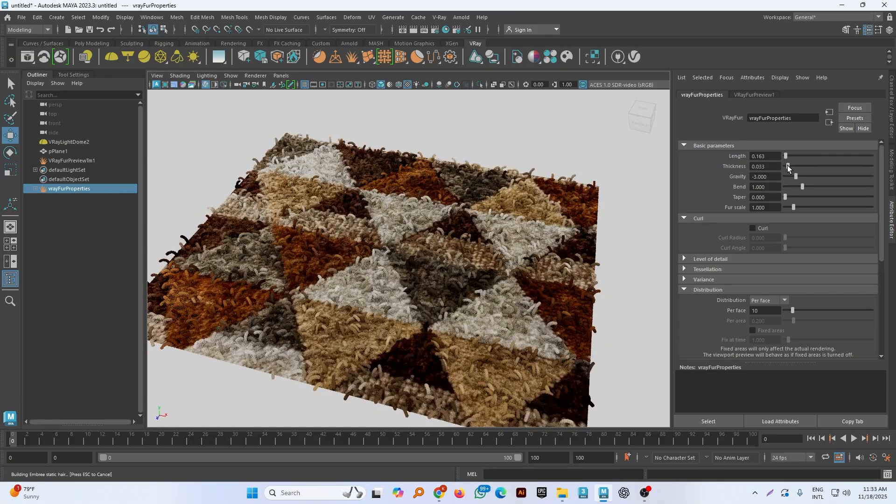
pyautogui.moveTo(788, 166); pyautogui.dragTo(785, 165)
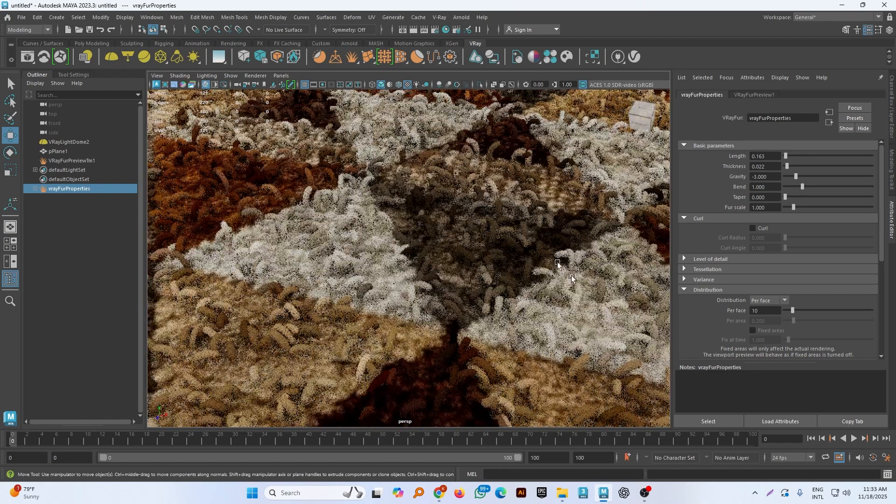
pyautogui.click(774, 228)
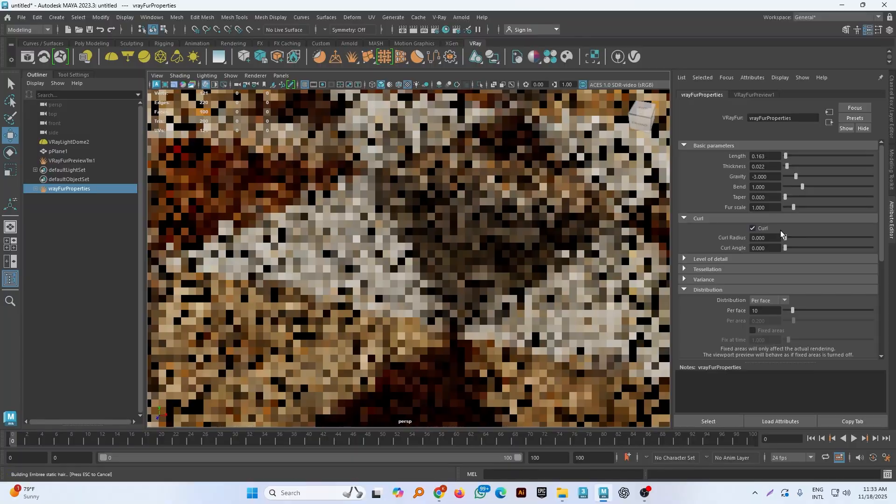
pyautogui.moveTo(787, 238)
pyautogui.mouseDown()
pyautogui.moveTo(841, 243)
pyautogui.moveTo(789, 239)
pyautogui.moveTo(788, 248)
pyautogui.mouseUp()
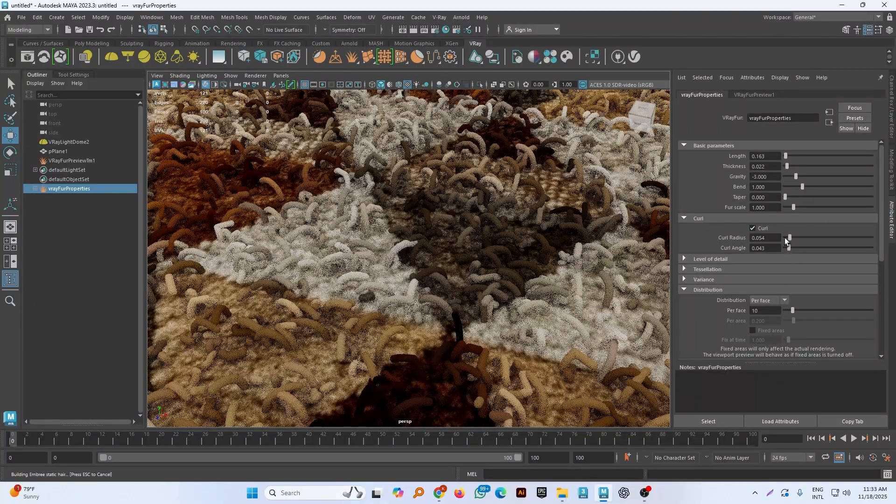
pyautogui.moveTo(785, 237)
pyautogui.mouseDown()
pyautogui.moveTo(821, 240)
pyautogui.moveTo(785, 235)
pyautogui.moveTo(798, 248)
pyautogui.mouseUp()
# Increase the fur distribution per face, first to 50 and finally to 75, for a denser carpet.
pyautogui.moveTo(777, 310); pyautogui.dragTo(672, 310)
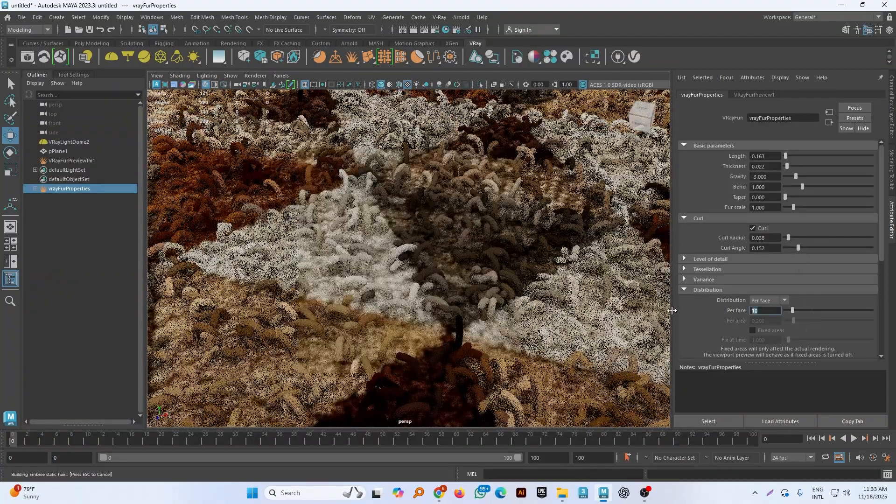
pyautogui.write('50')
pyautogui.press('Return')
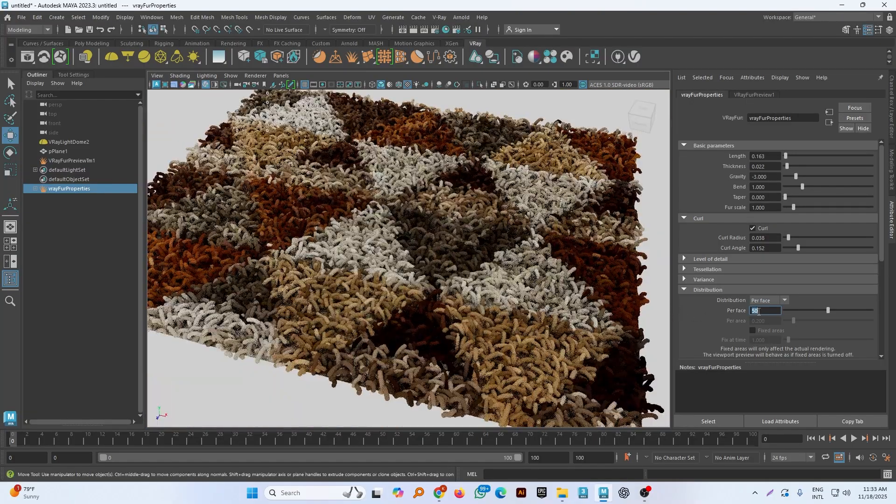
pyautogui.press('Return')
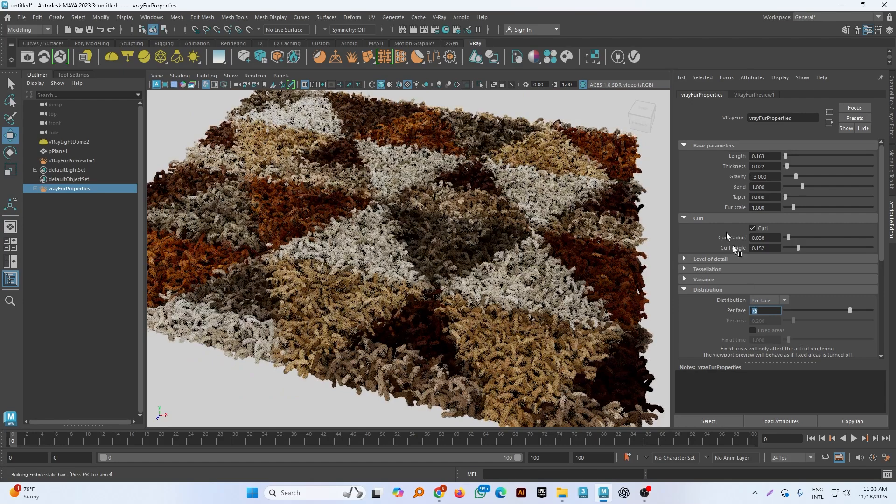
# Reduce the fur thickness to about 0.016 and lengthen the strands to about 0.326.
pyautogui.click(787, 167)
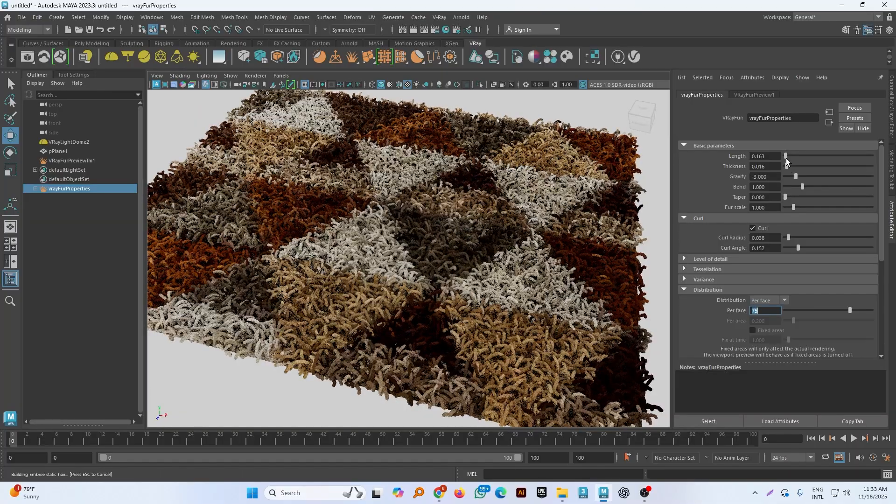
pyautogui.moveTo(785, 157); pyautogui.dragTo(784, 159)
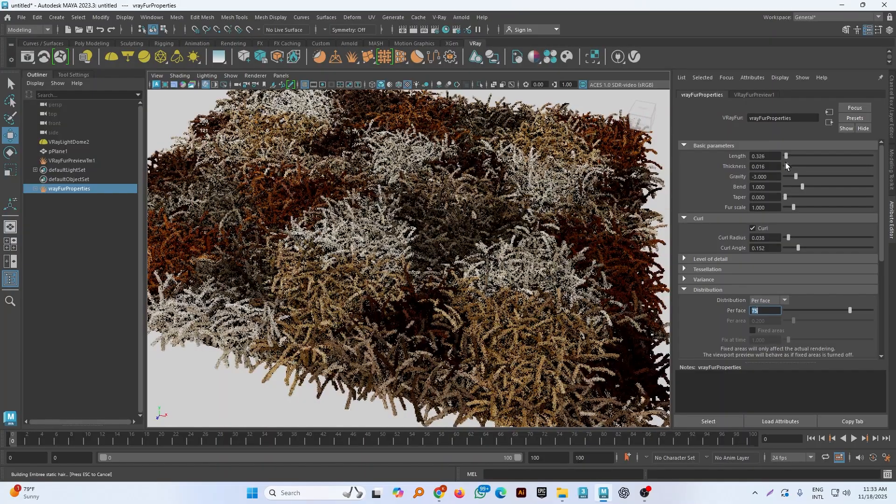
pyautogui.moveTo(785, 163); pyautogui.dragTo(785, 163)
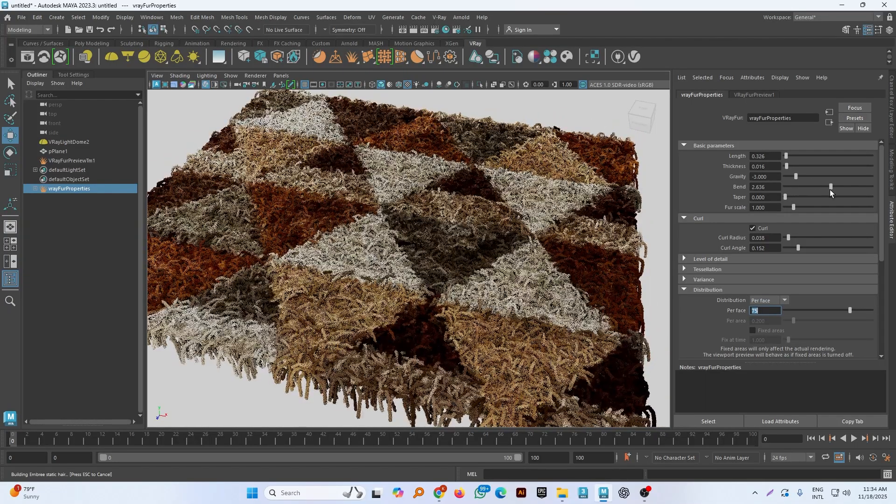
# Adjust the fur's bend to about 1.793, thickness to about 0.027 and fur scale to about 0.436.
pyautogui.moveTo(852, 190); pyautogui.dragTo(815, 191)
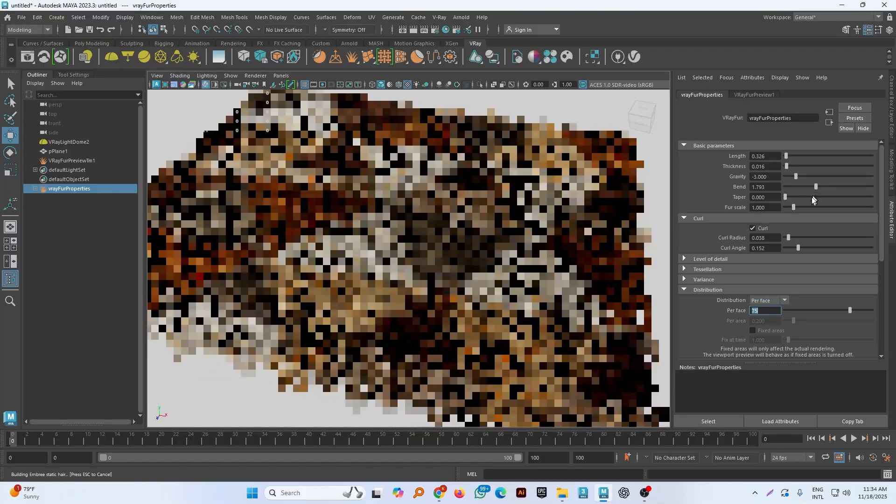
pyautogui.moveTo(795, 205); pyautogui.dragTo(790, 206)
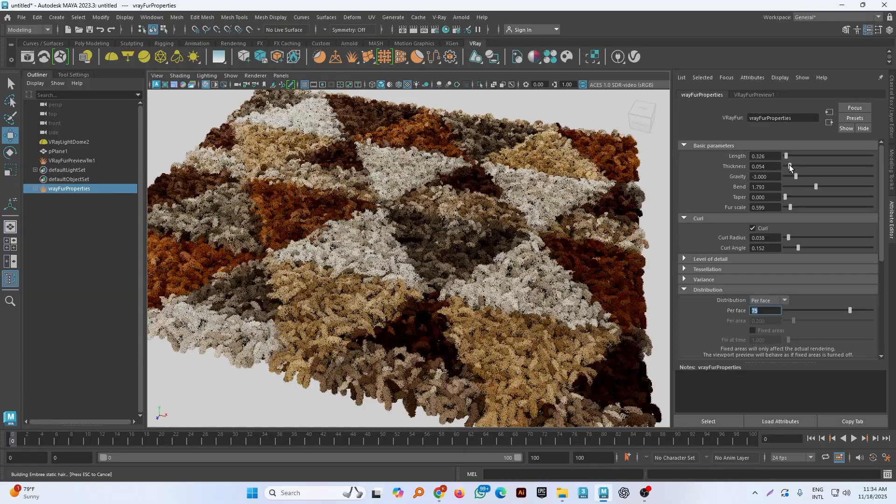
pyautogui.moveTo(789, 165); pyautogui.dragTo(788, 167)
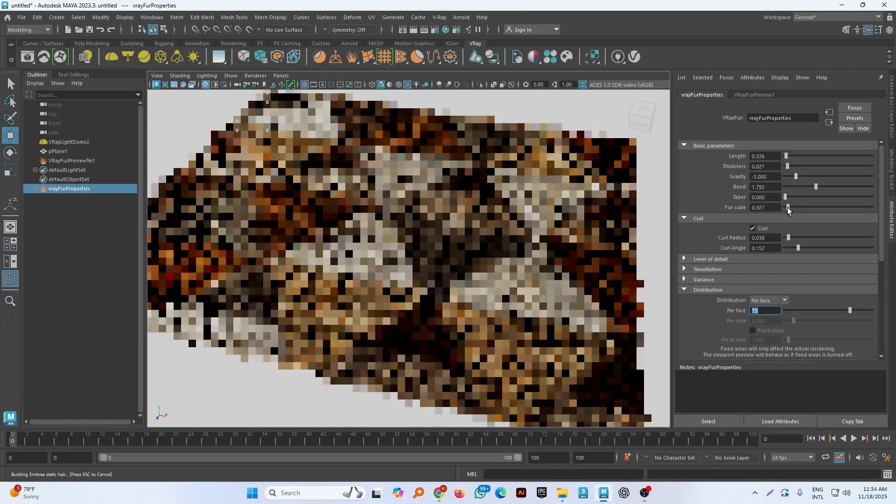
pyautogui.moveTo(786, 206); pyautogui.dragTo(788, 207)
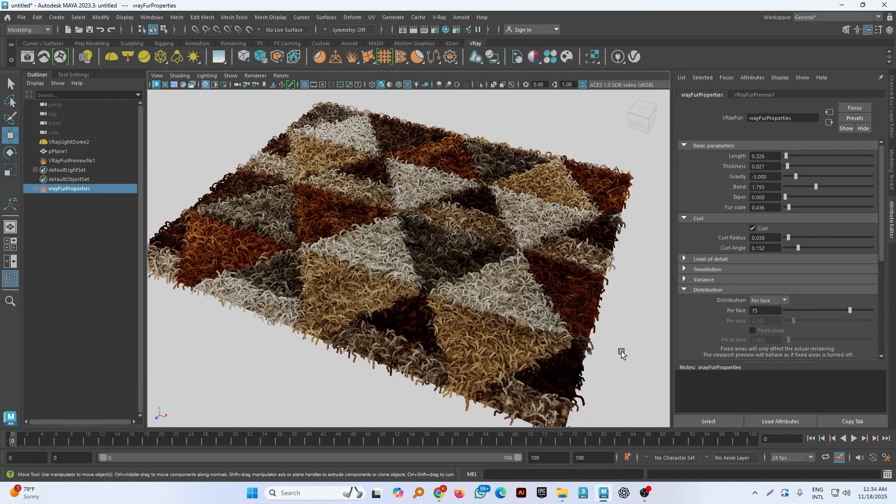
# Set the fur's Knots value to 12 for smoother strands.
pyautogui.scroll(-3, 721, 299)
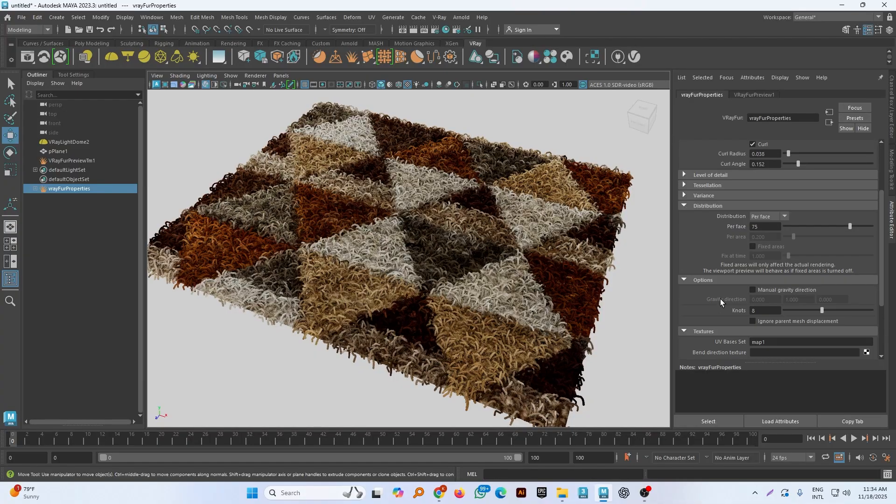
pyautogui.click(725, 176)
pyautogui.click(724, 176)
pyautogui.moveTo(763, 310); pyautogui.dragTo(683, 313)
pyautogui.write('12')
pyautogui.press('Return')
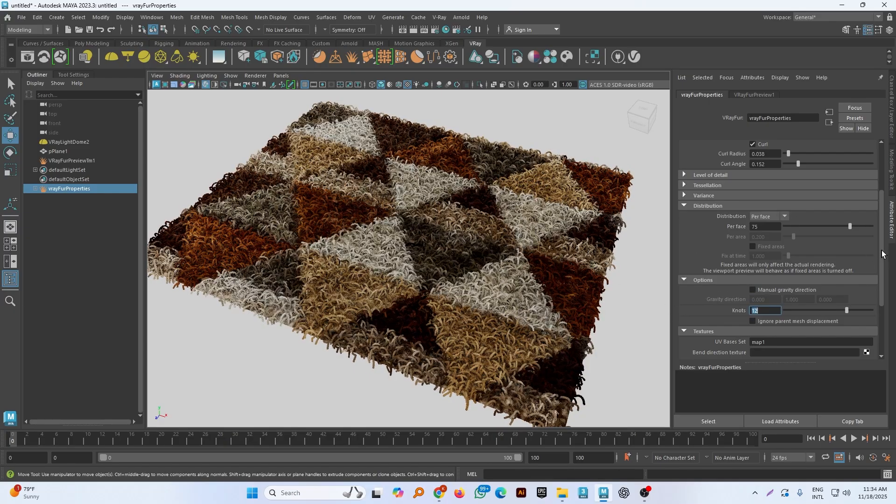
# Set the fur thickness to 0.030 and return the viewport from the V-Ray render to its regular display.
pyautogui.moveTo(882, 254); pyautogui.dragTo(874, 177)
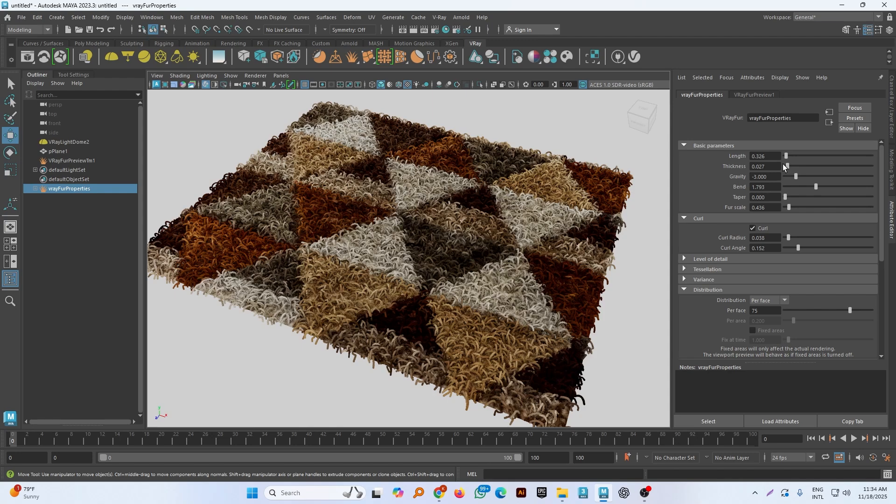
pyautogui.click(762, 166)
pyautogui.press('Return')
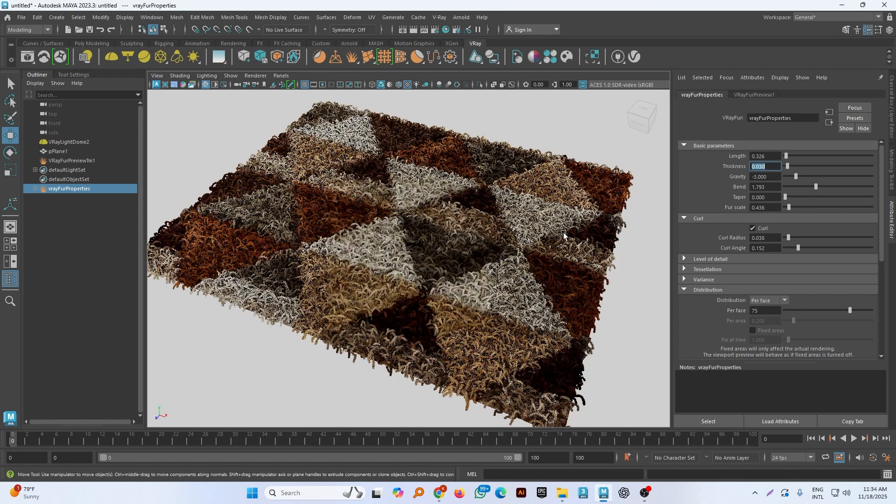
pyautogui.click(618, 309)
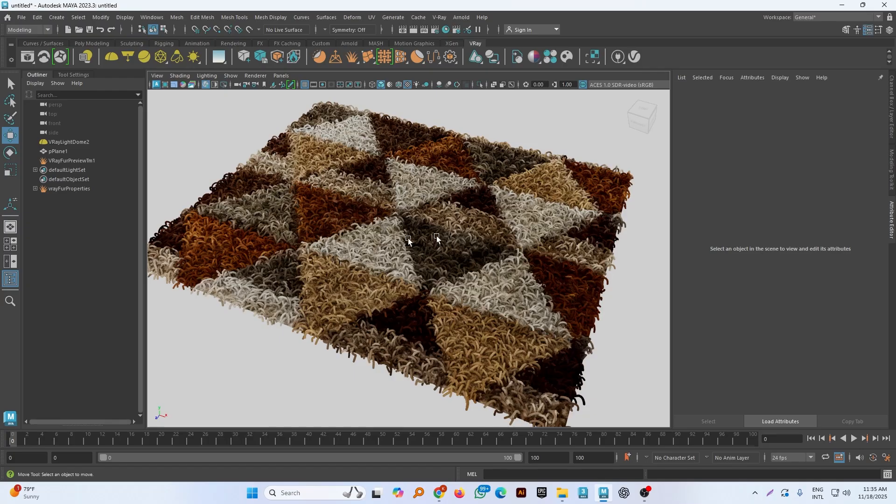
pyautogui.click(268, 73)
pyautogui.click(267, 90)
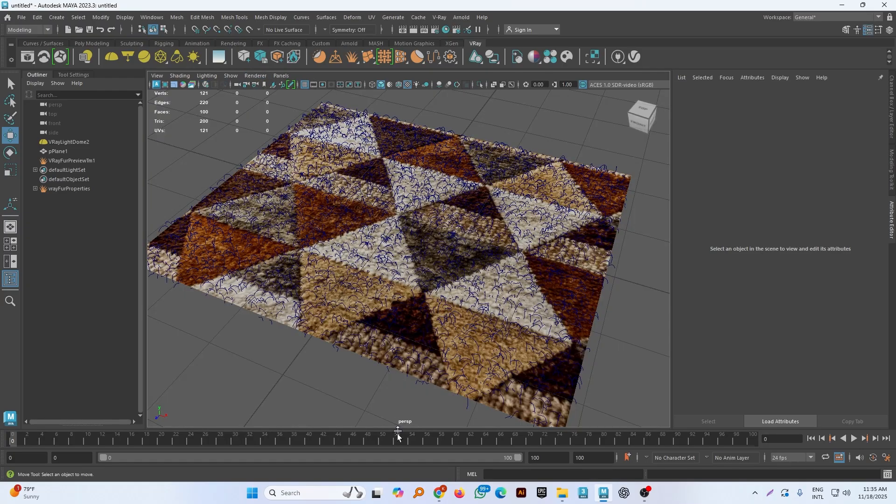
# Switch to the Google Meet call in Chrome and look through the list of participants.
pyautogui.moveTo(439, 493)
pyautogui.click(380, 449)
pyautogui.click(380, 450)
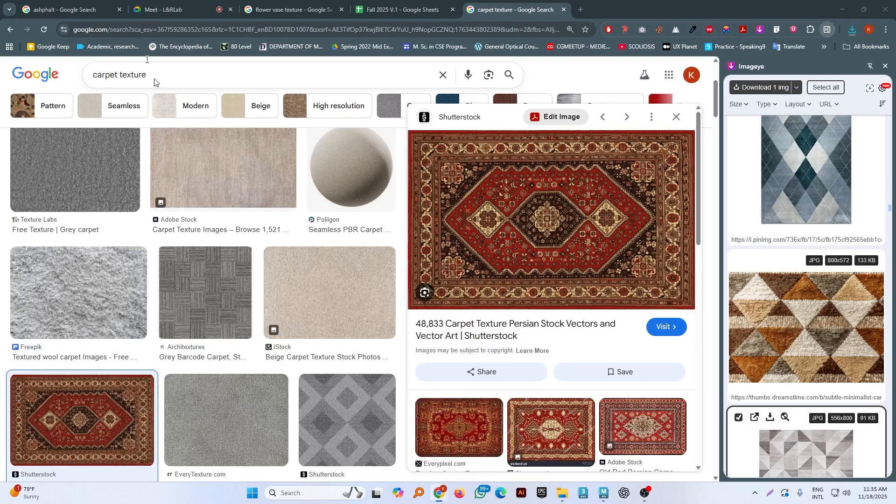
pyautogui.click(168, 11)
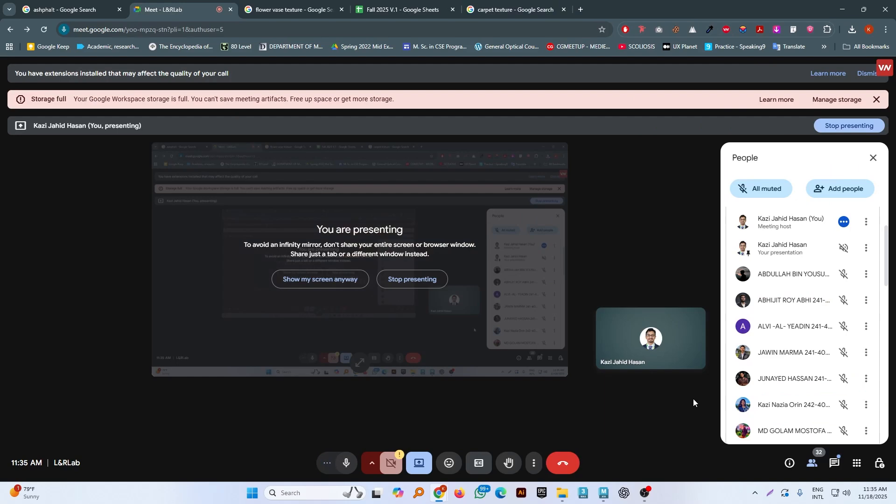
pyautogui.scroll(-10, 813, 346)
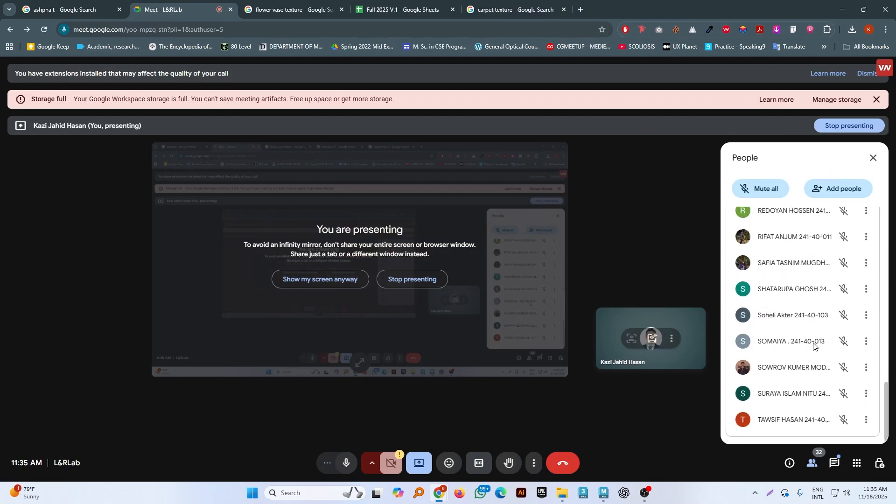
pyautogui.scroll(10, 813, 345)
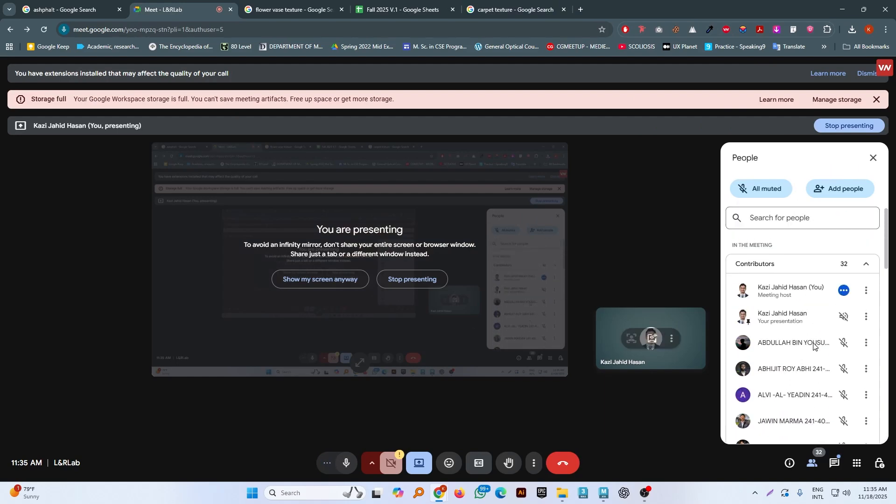
pyautogui.scroll(-10, 813, 345)
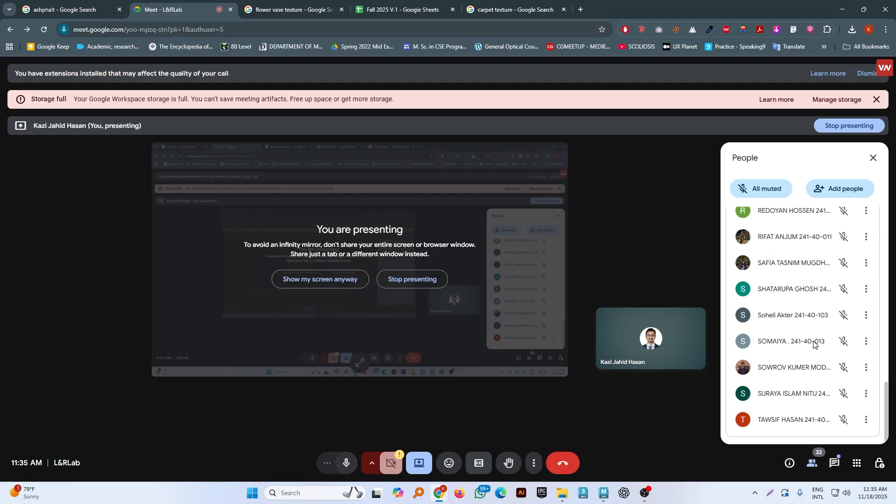
pyautogui.scroll(10, 813, 345)
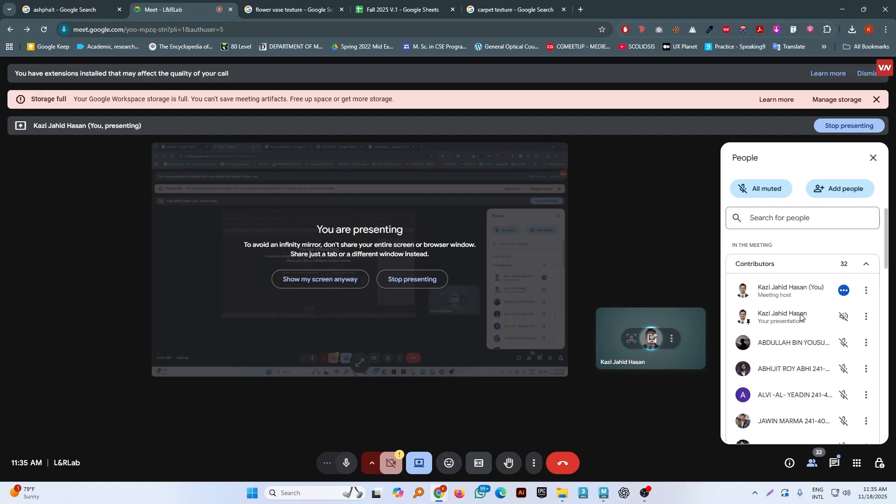